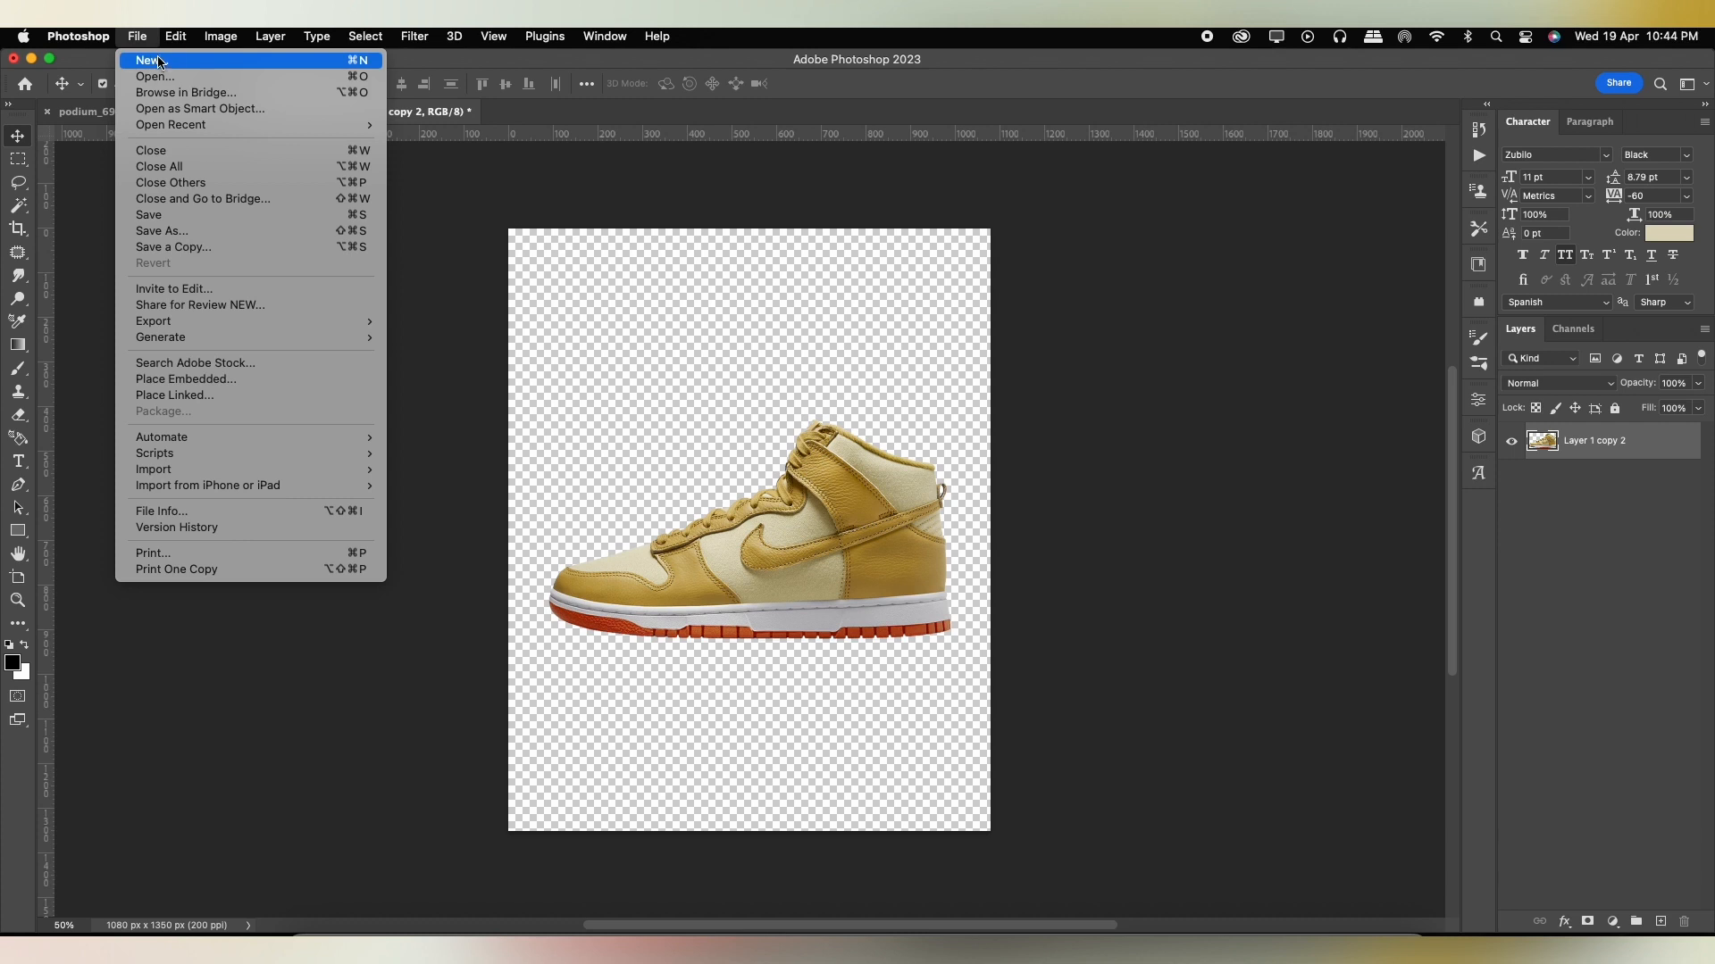
# Create a 1080 x 1350 px, 200 ppi document with a white background and paste the copied podium image into it.
pyautogui.click(420, 347)
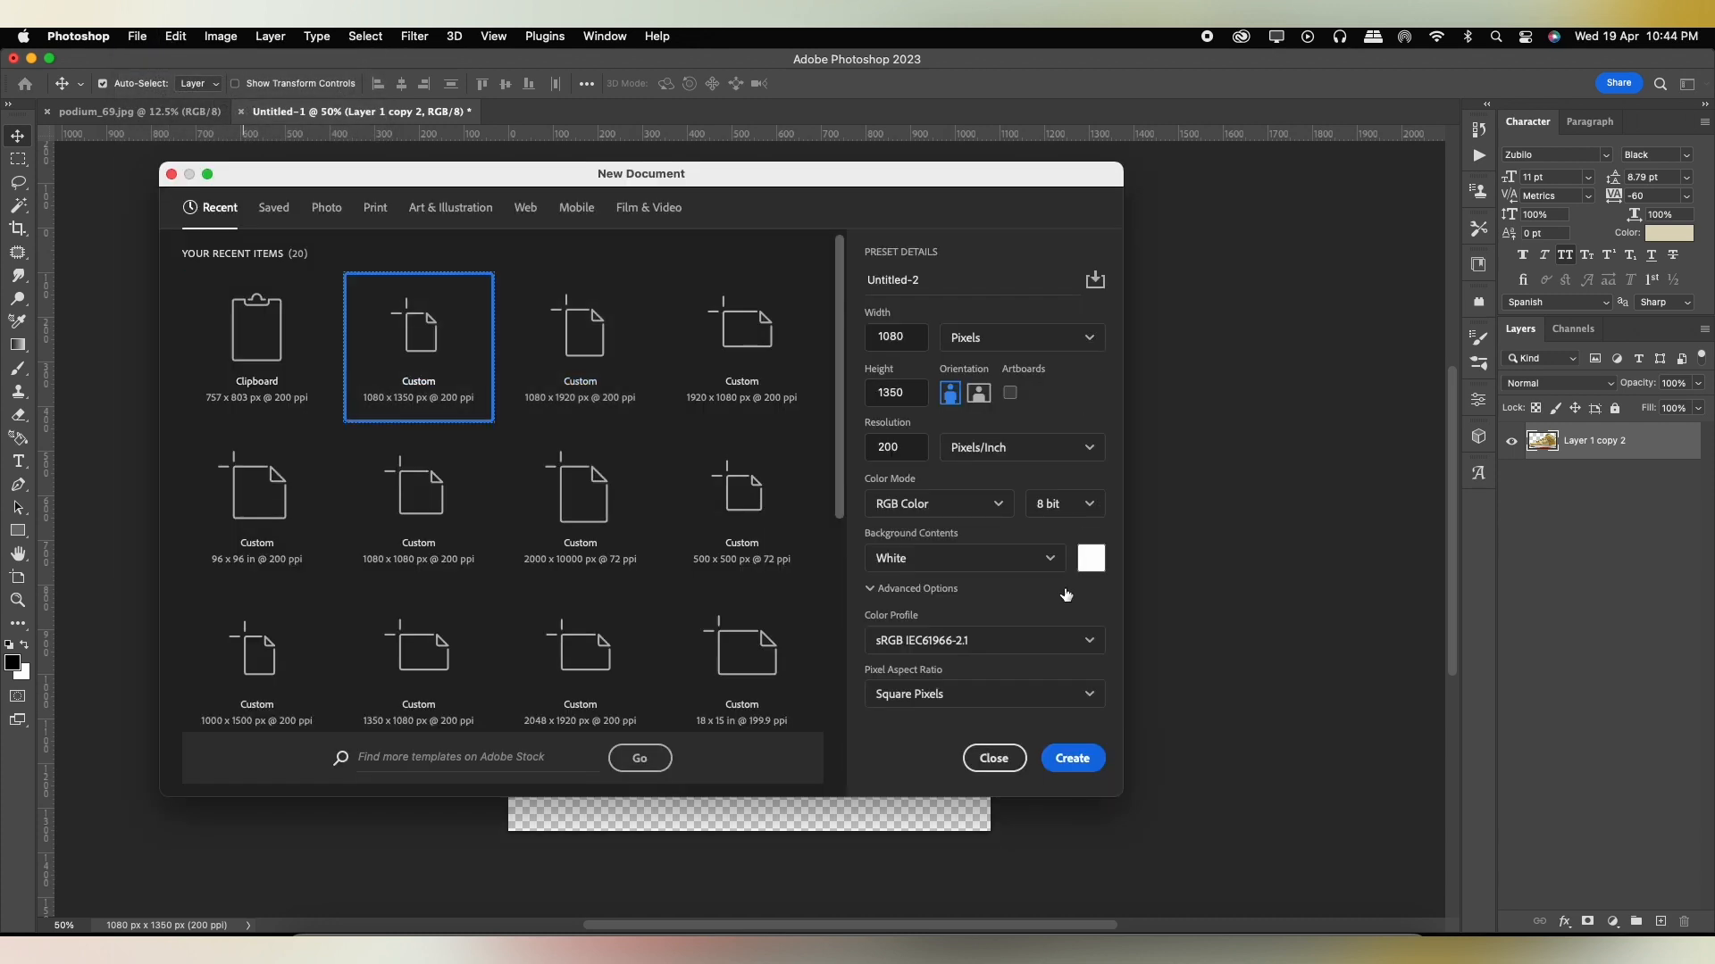
pyautogui.click(1065, 759)
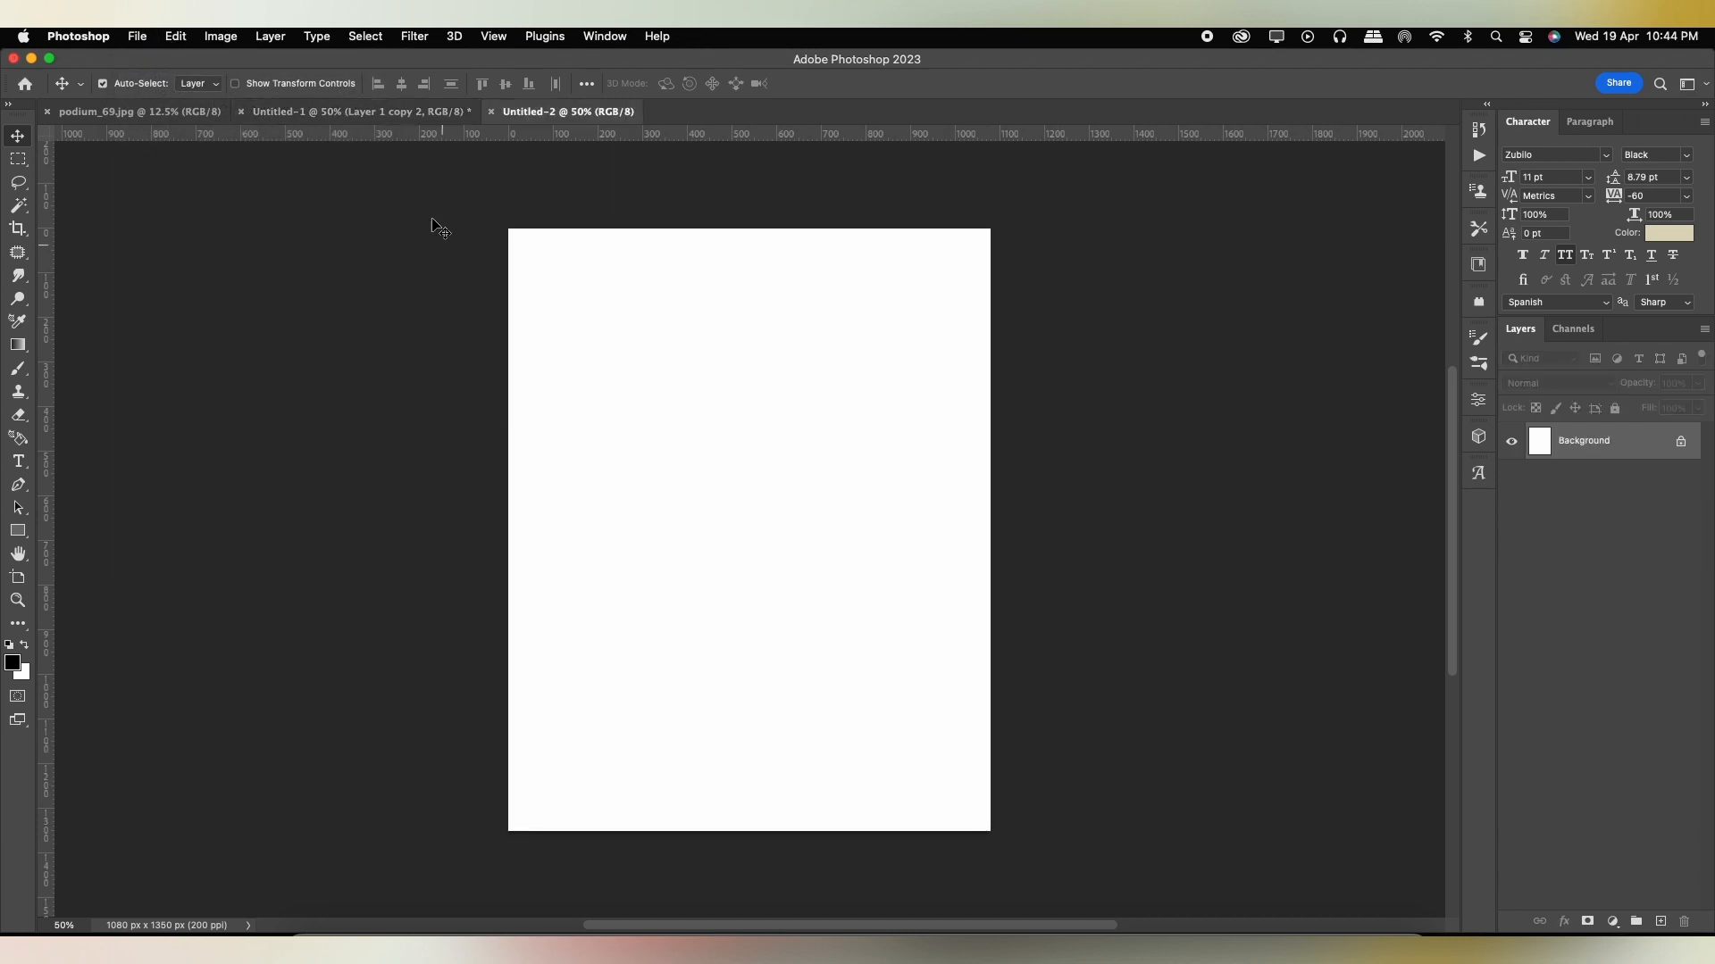
pyautogui.click(317, 114)
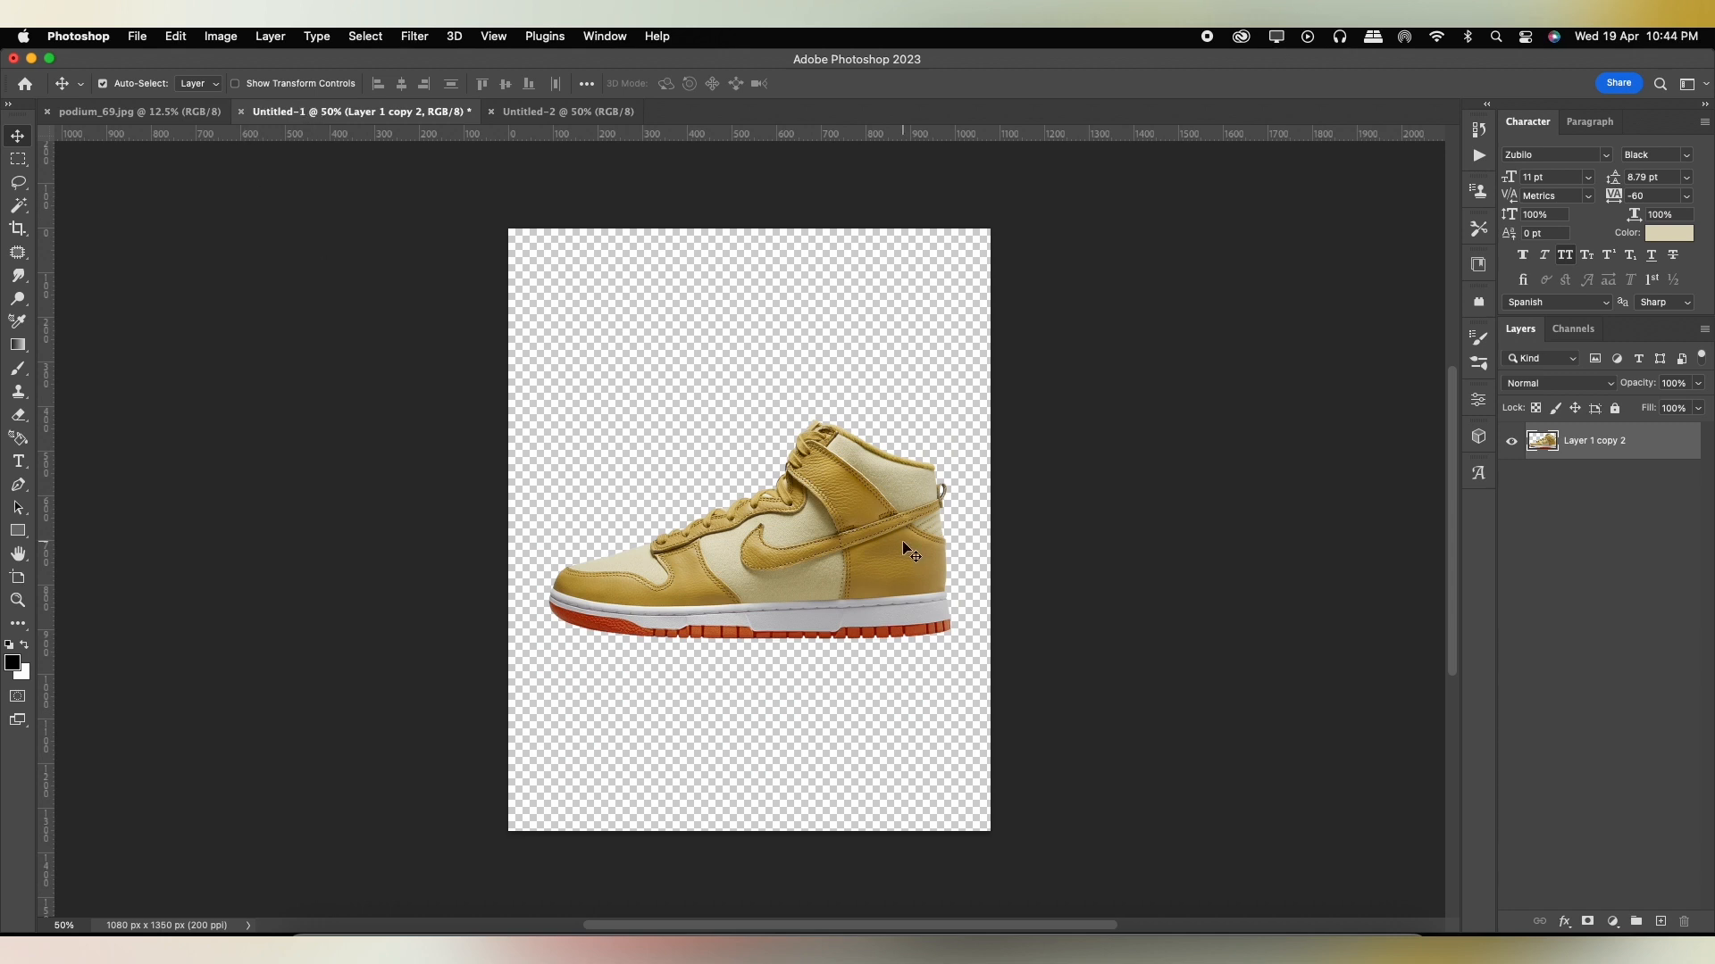
pyautogui.click(135, 111)
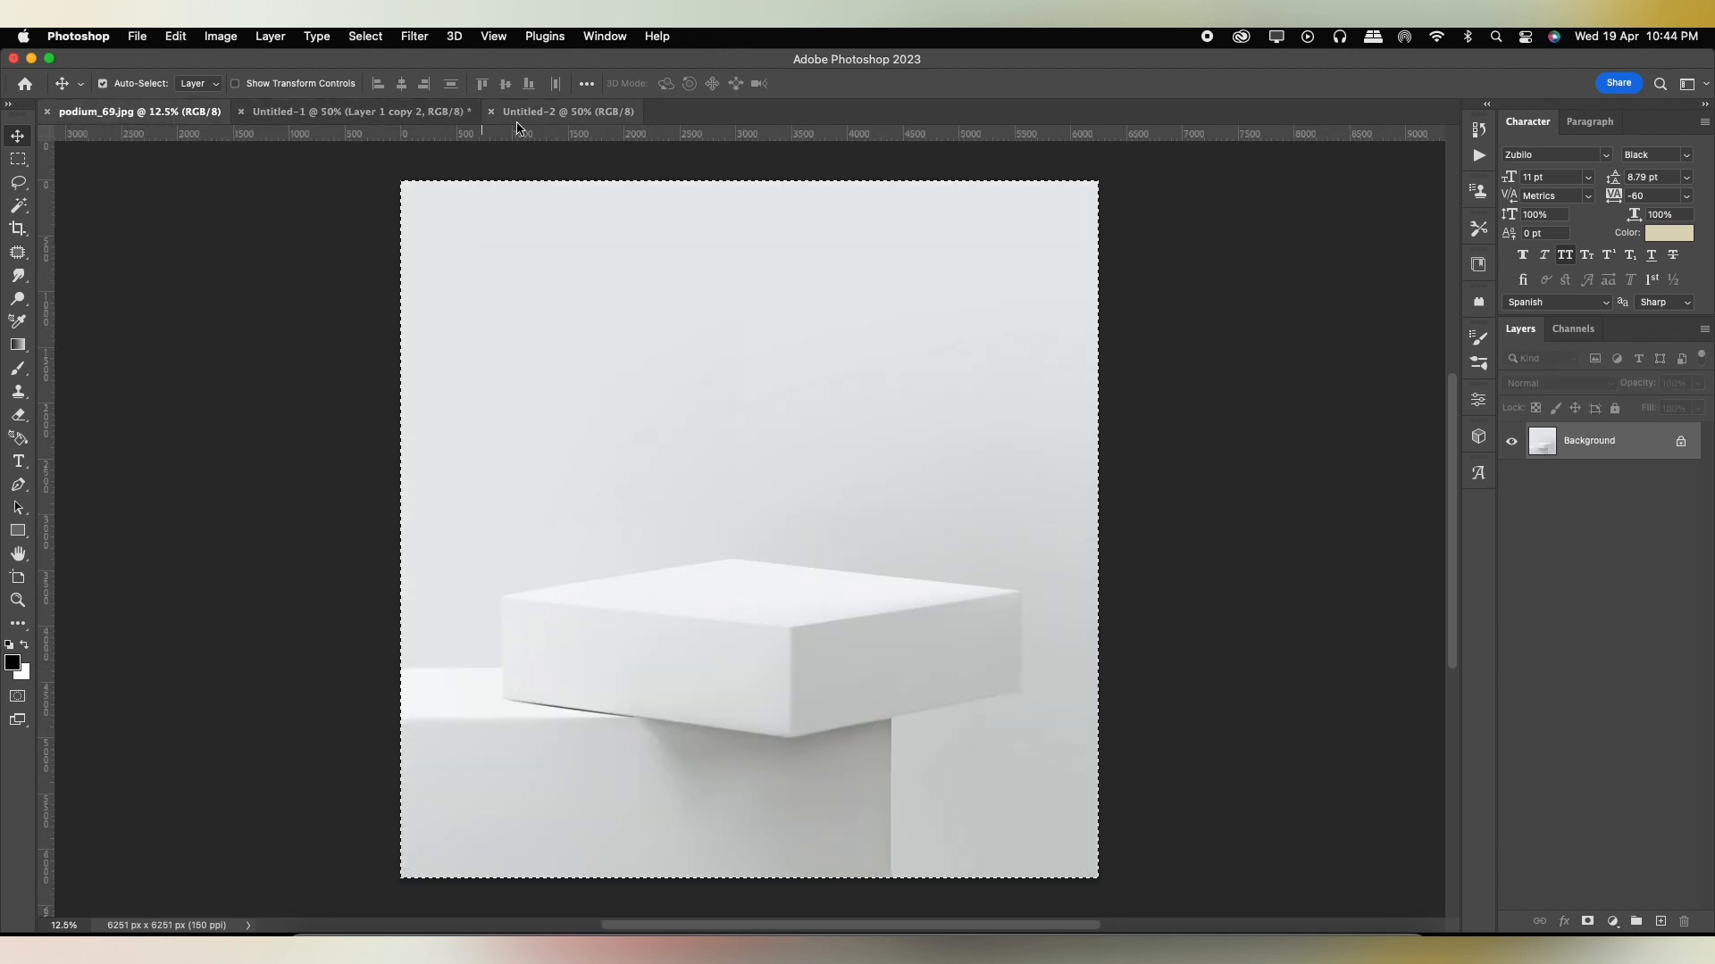
pyautogui.click(564, 112)
pyautogui.press('super+v')
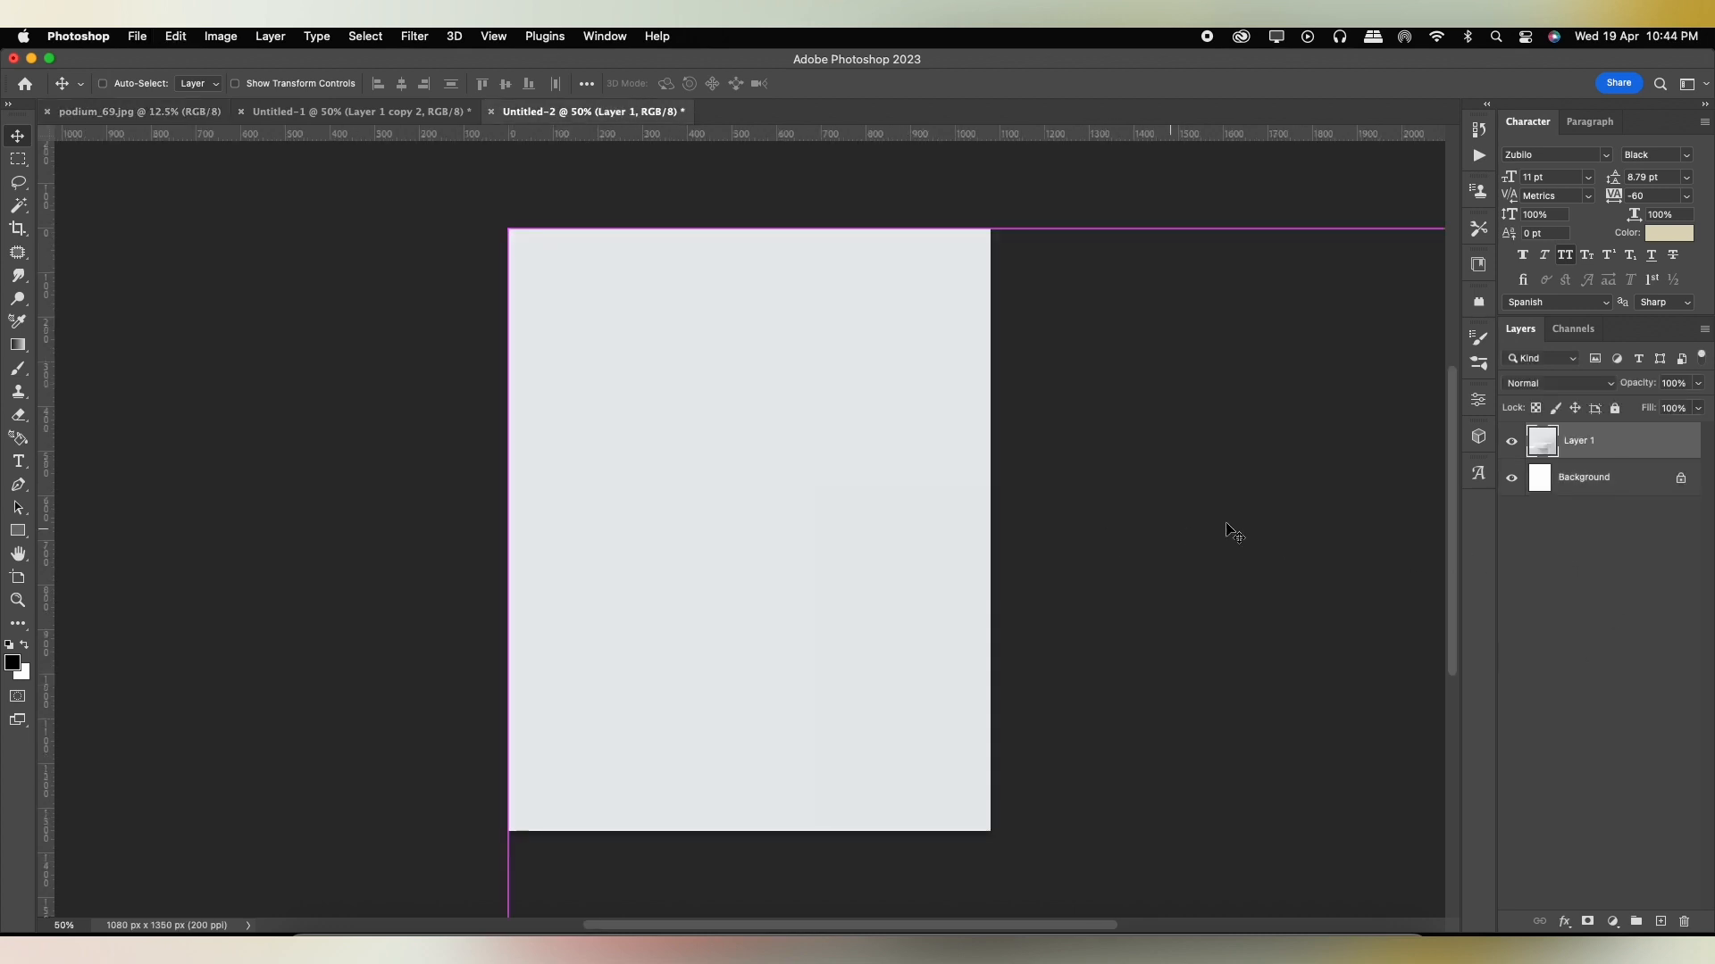
# Convert the pasted podium layer to a smart object and scale it to about 25.8% so the podium shows in the canvas.
pyautogui.rightClick(1596, 432)
pyautogui.click(1474, 733)
pyautogui.press('super+t')
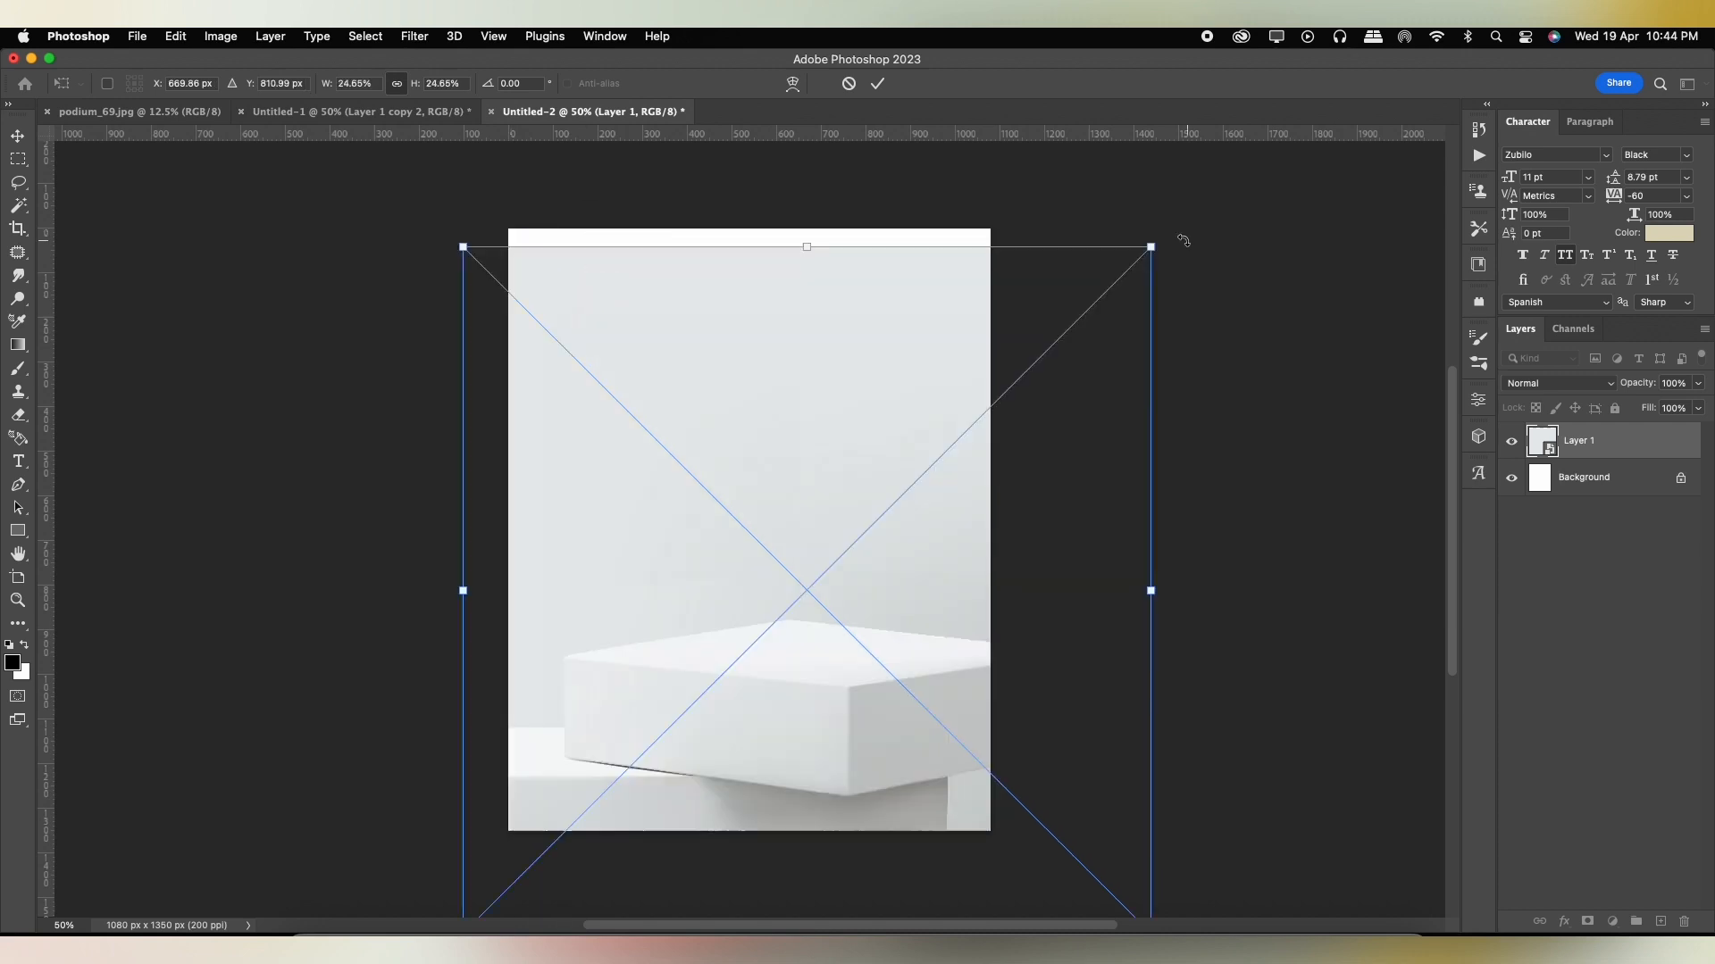
pyautogui.moveTo(1151, 244); pyautogui.dragTo(1183, 214)
pyautogui.moveTo(974, 454); pyautogui.dragTo(972, 459)
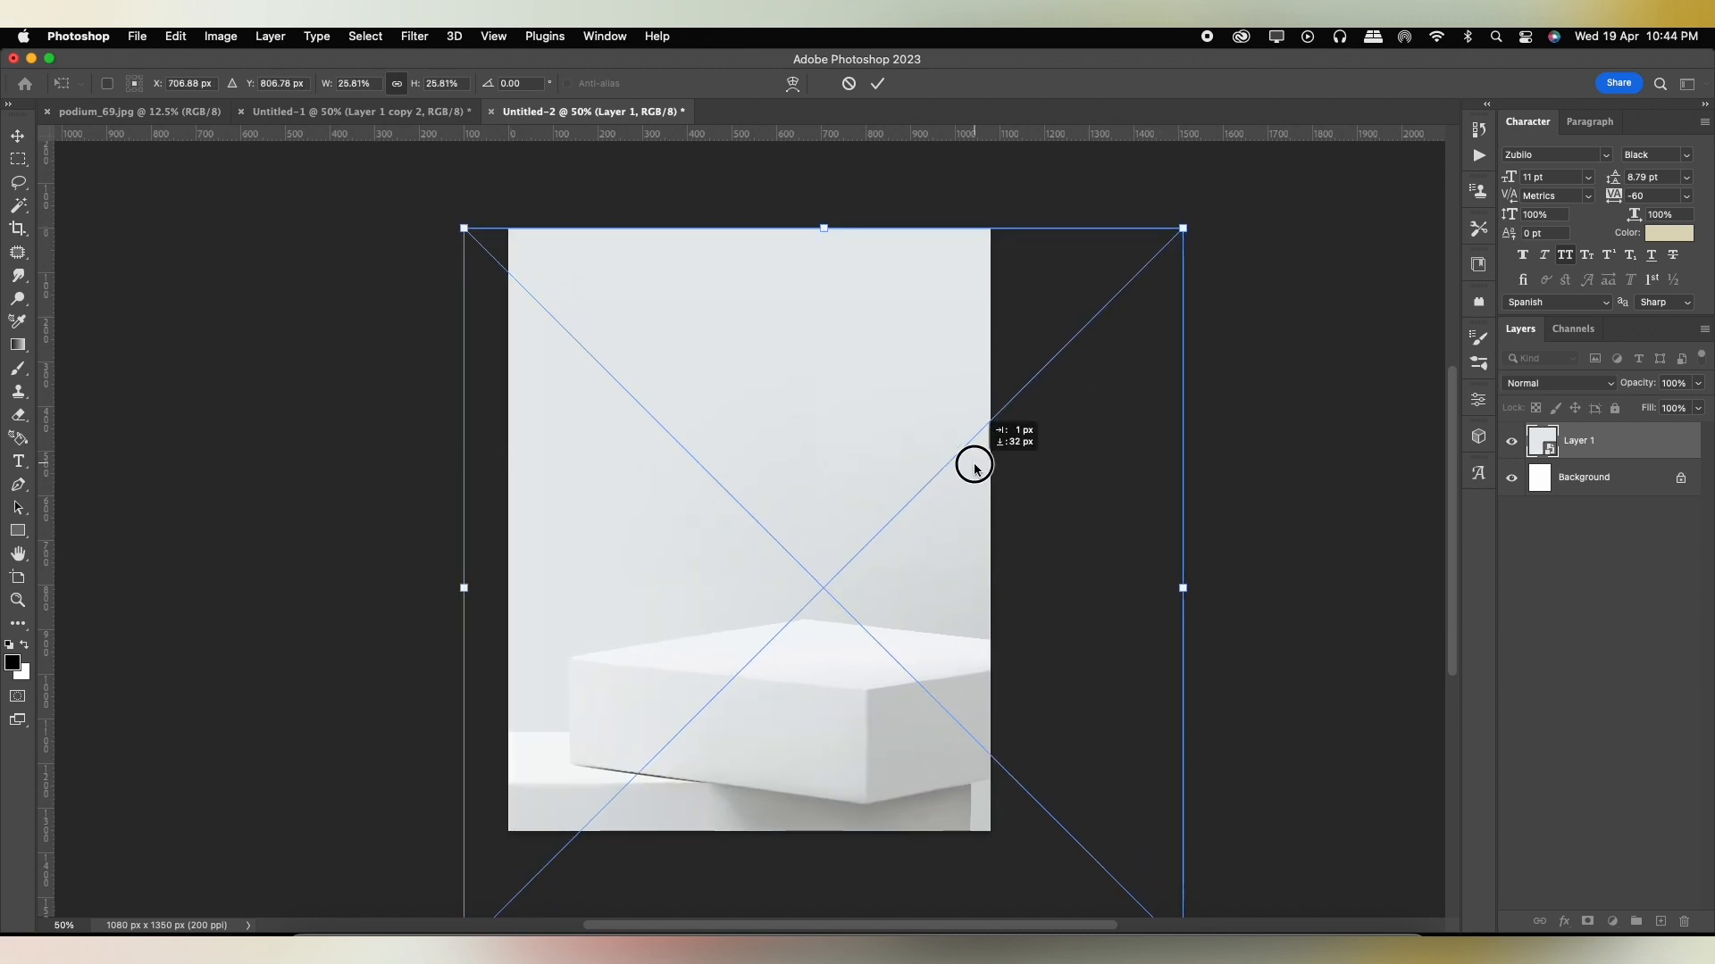
pyautogui.press('Return')
# Copy the cut-out shoe from Untitled-1 and paste it above the podium in Untitled-2.
pyautogui.click(357, 111)
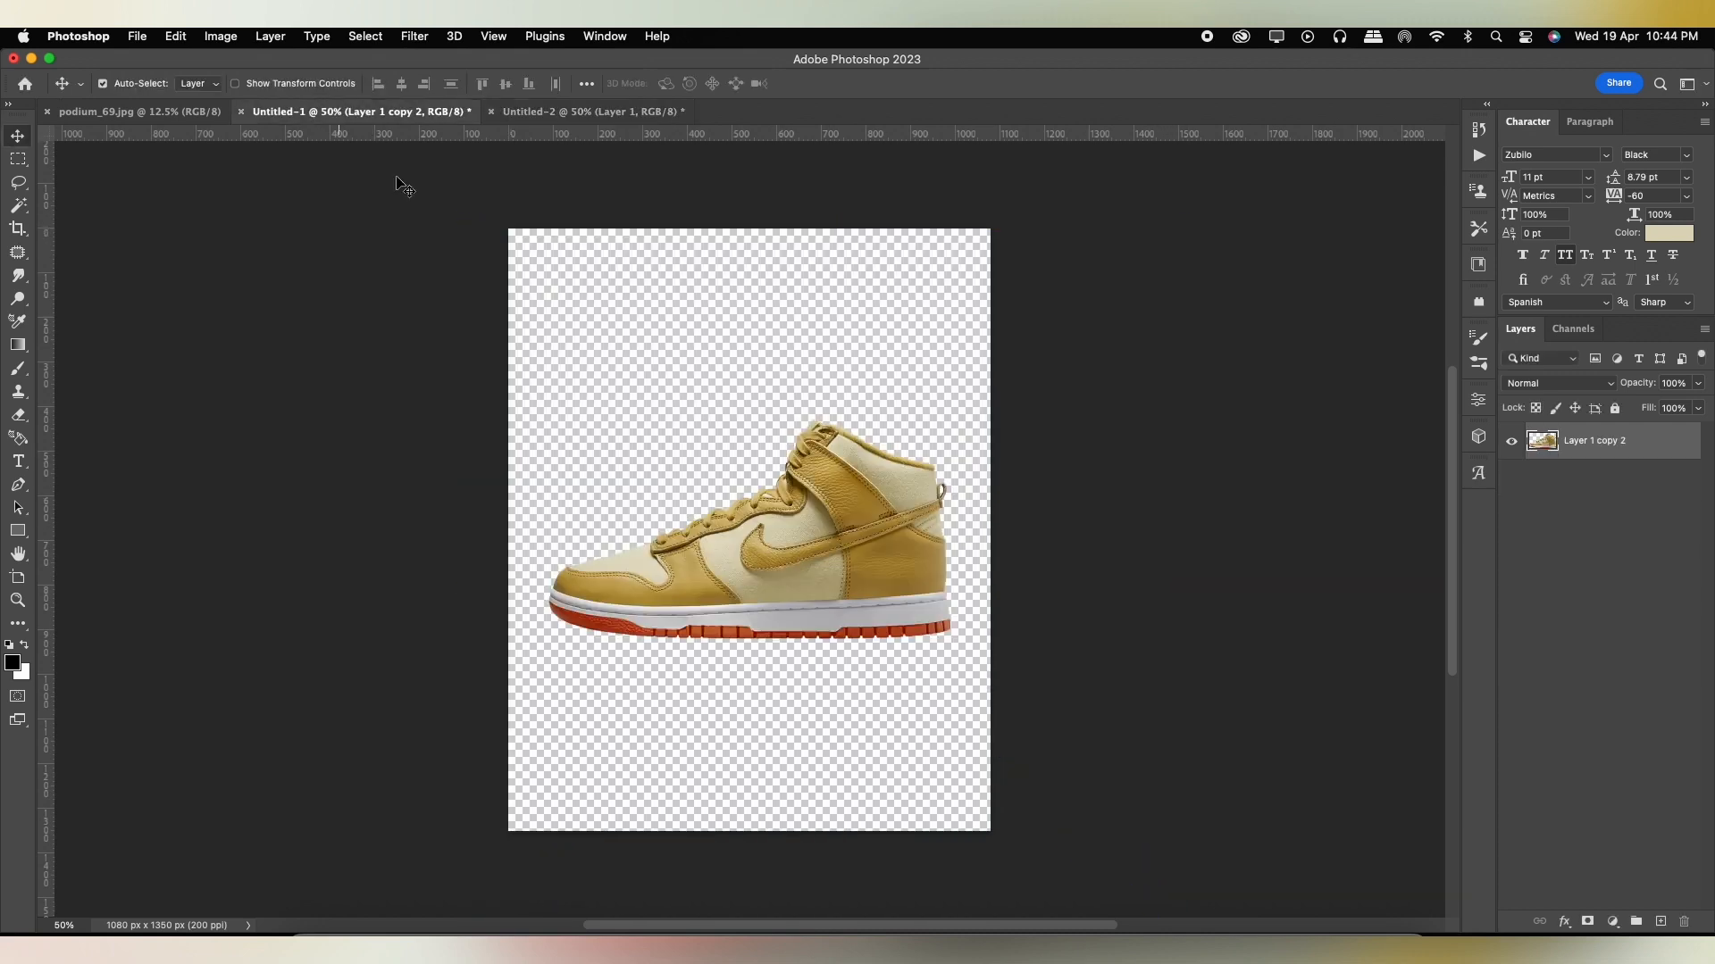
pyautogui.press('super+c')
pyautogui.click(560, 105)
pyautogui.press('super+v')
# Add a Solid Color fill layer directly above the podium layer, using a beige sampled from the shoe's light panel.
pyautogui.click(1638, 490)
pyautogui.click(1613, 921)
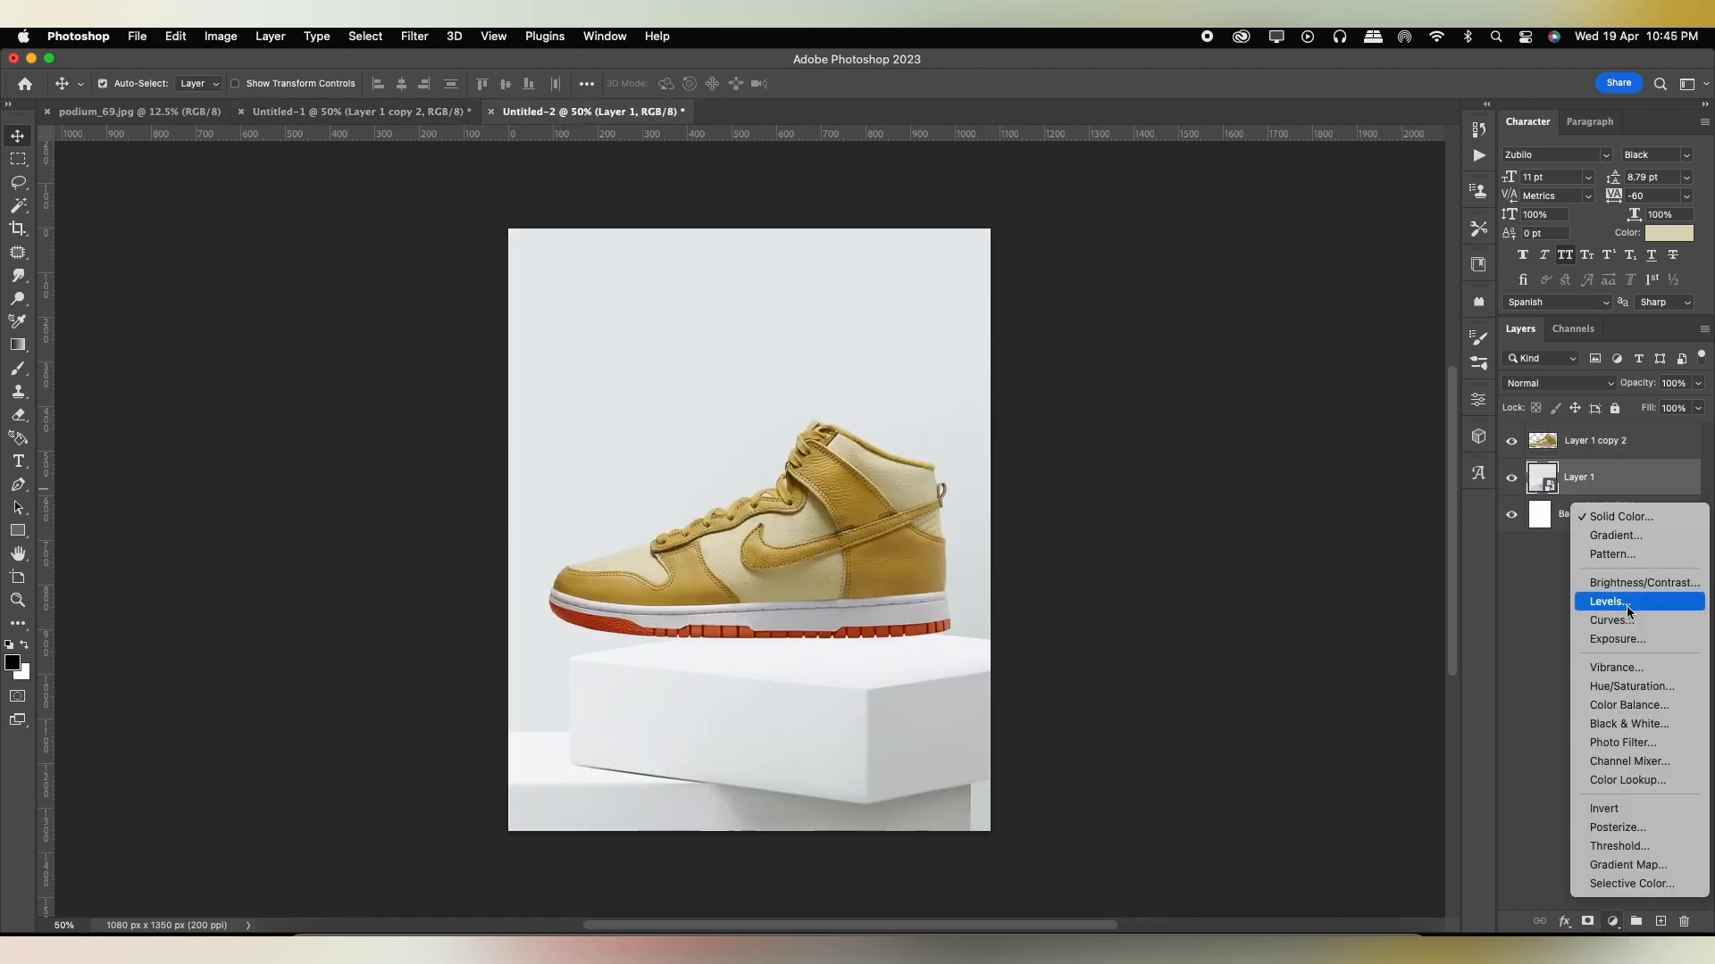
pyautogui.click(1621, 516)
pyautogui.click(744, 531)
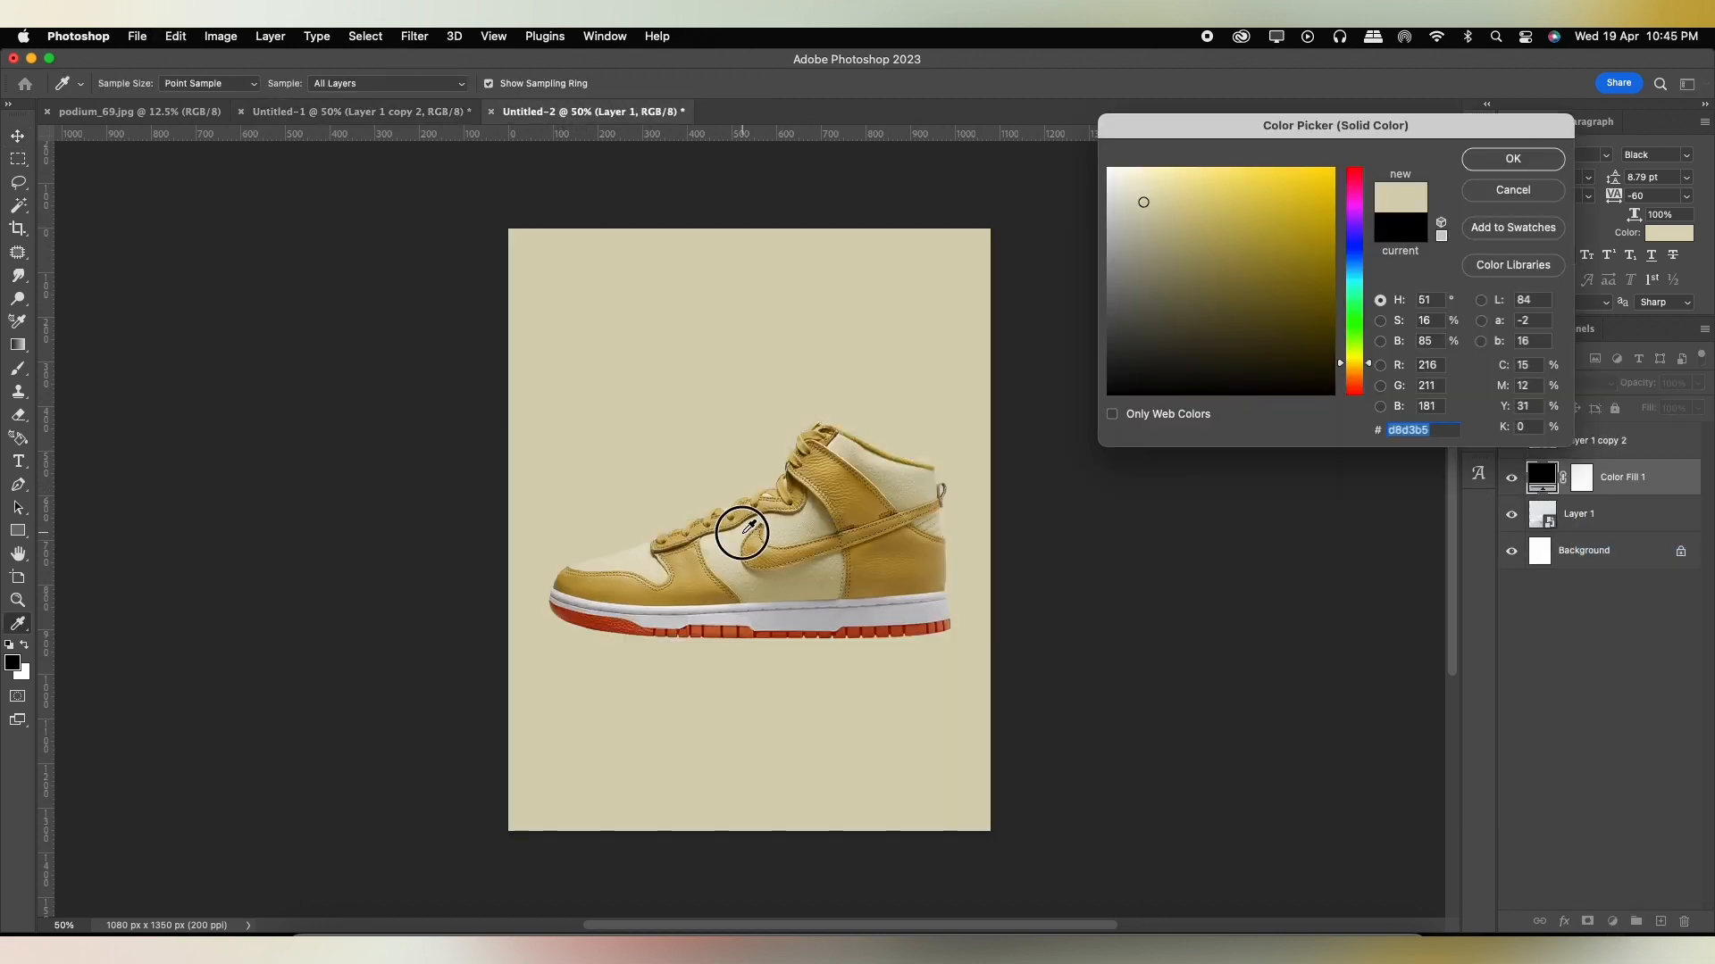
pyautogui.click(853, 445)
pyautogui.click(853, 451)
pyautogui.click(1497, 165)
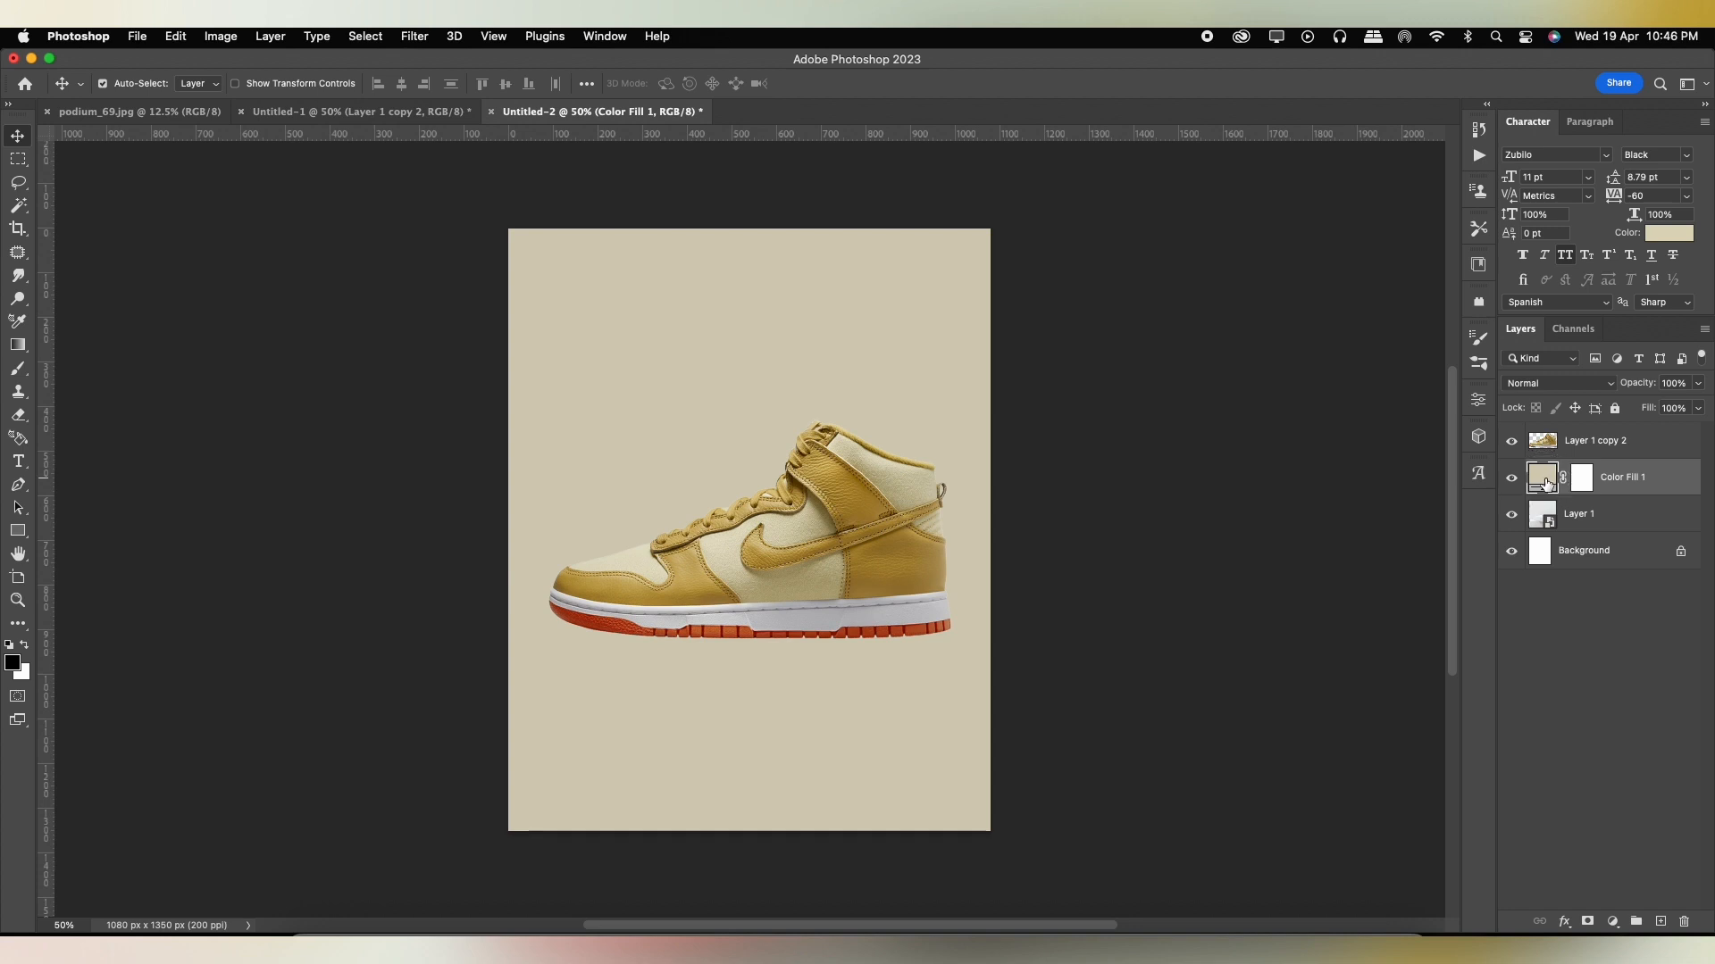
# Set the color fill layer's blend mode to Linear Burn with the shoe temporarily hidden, and show the shoe again.
pyautogui.click(1537, 389)
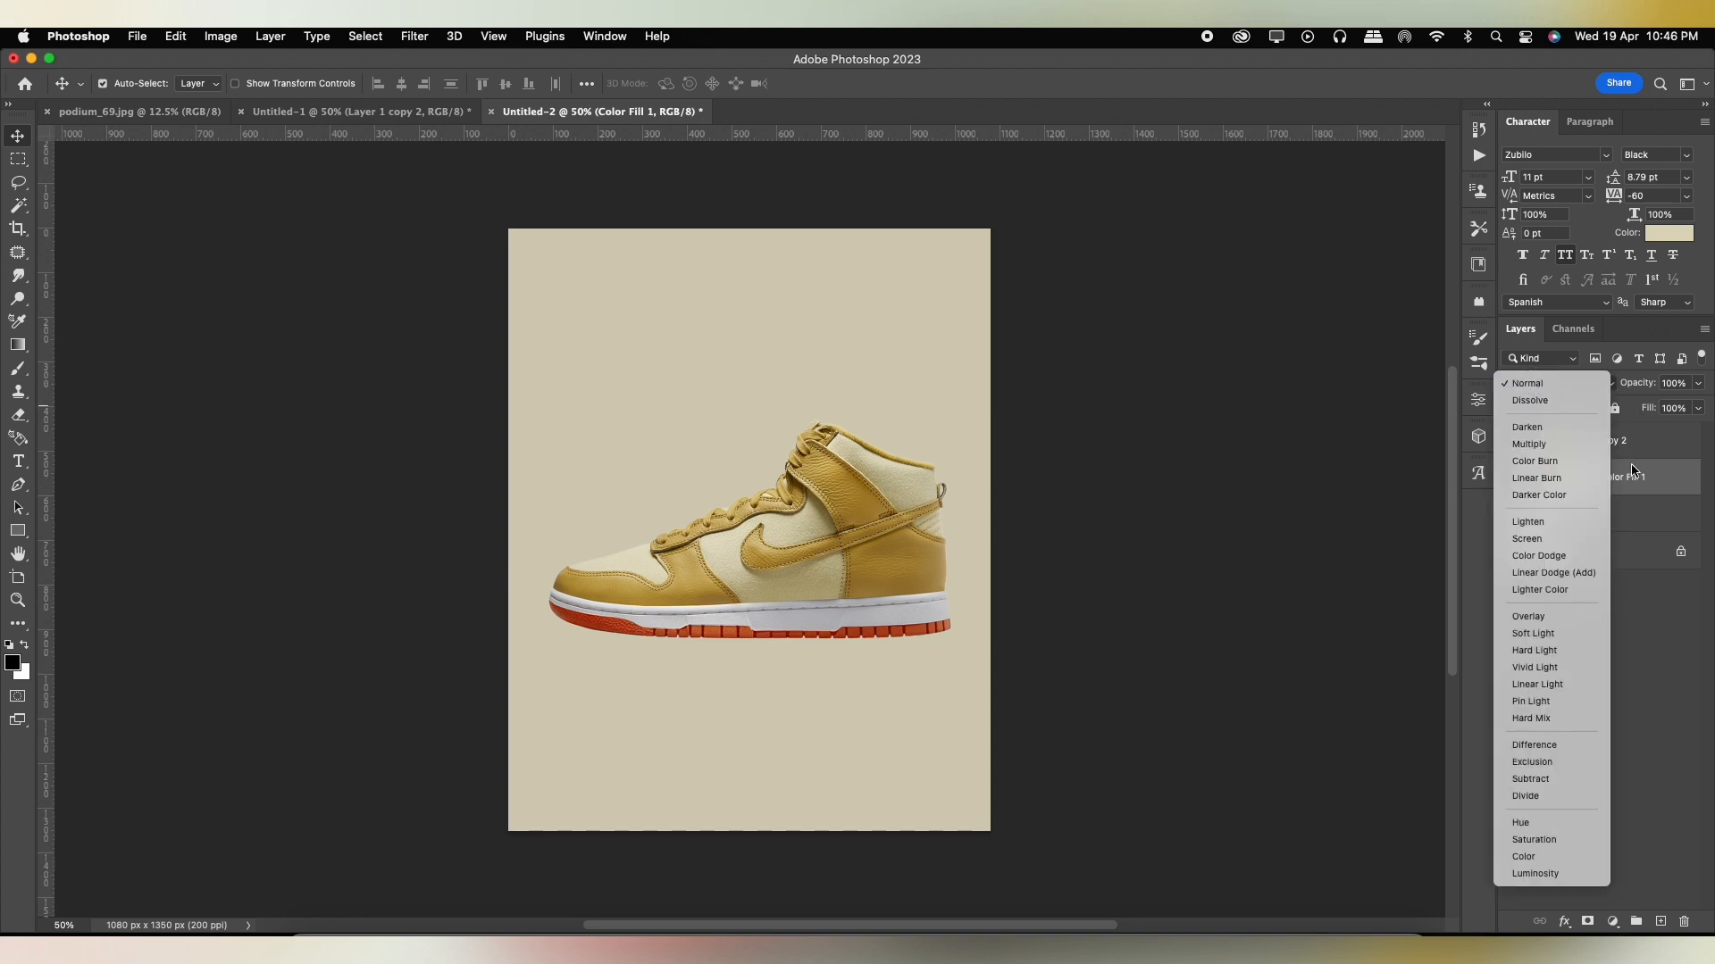
pyautogui.click(1637, 487)
pyautogui.click(1511, 440)
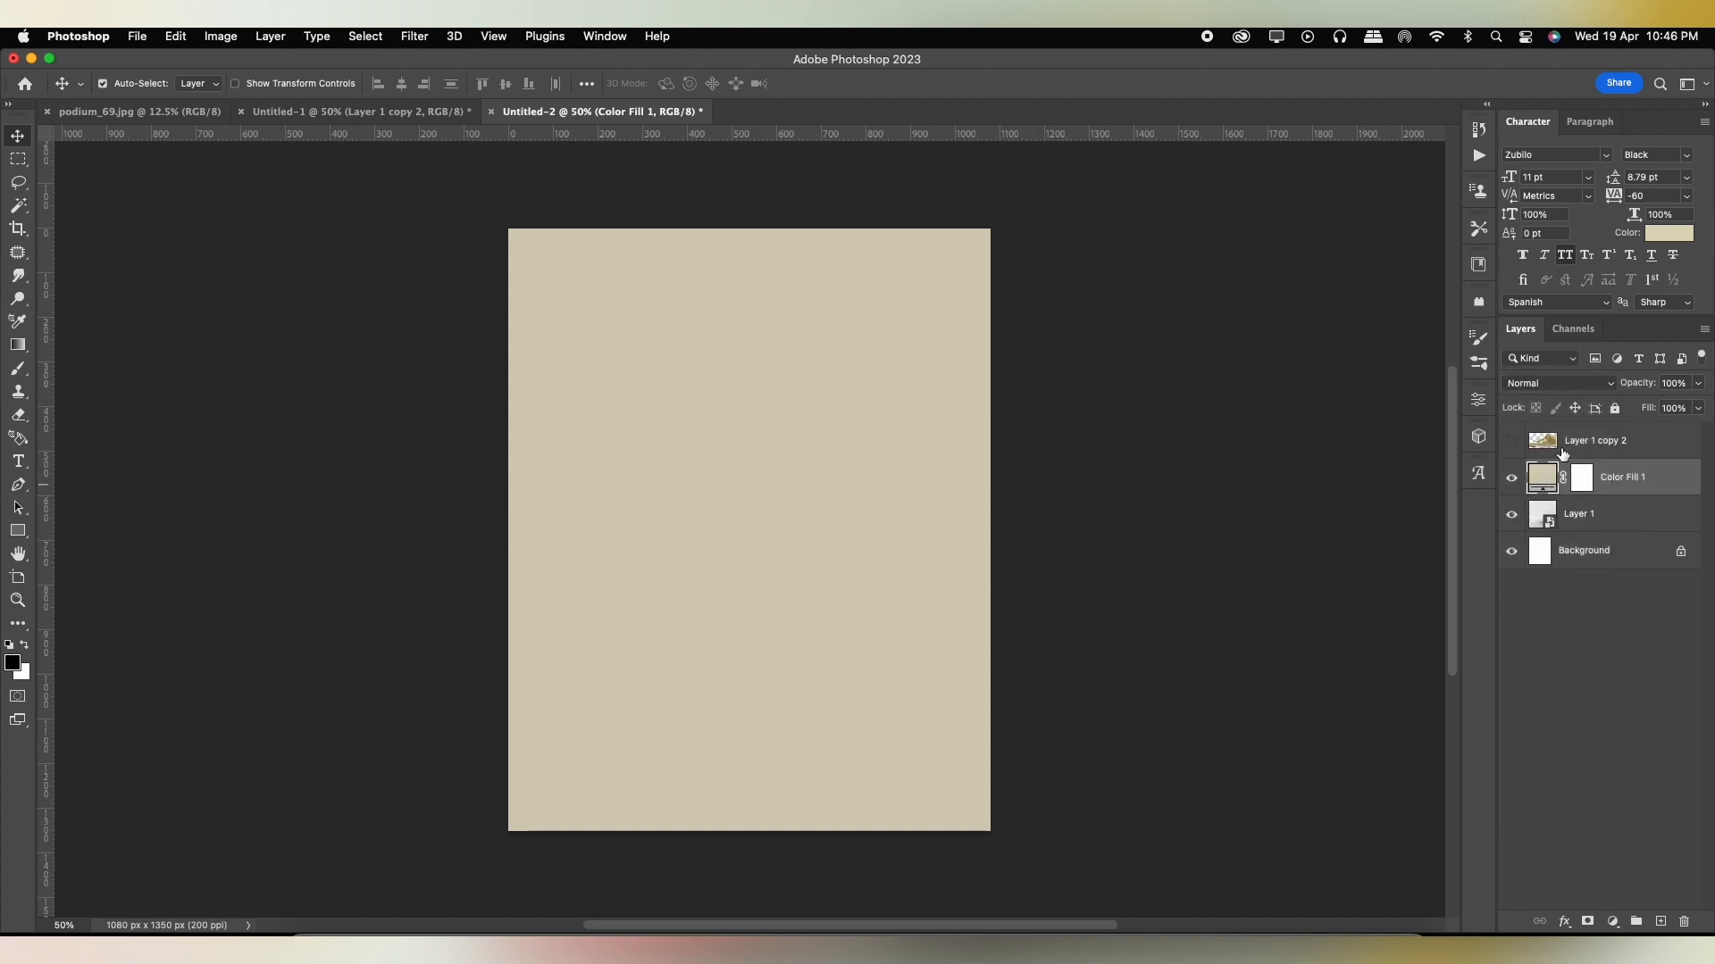
pyautogui.click(1538, 391)
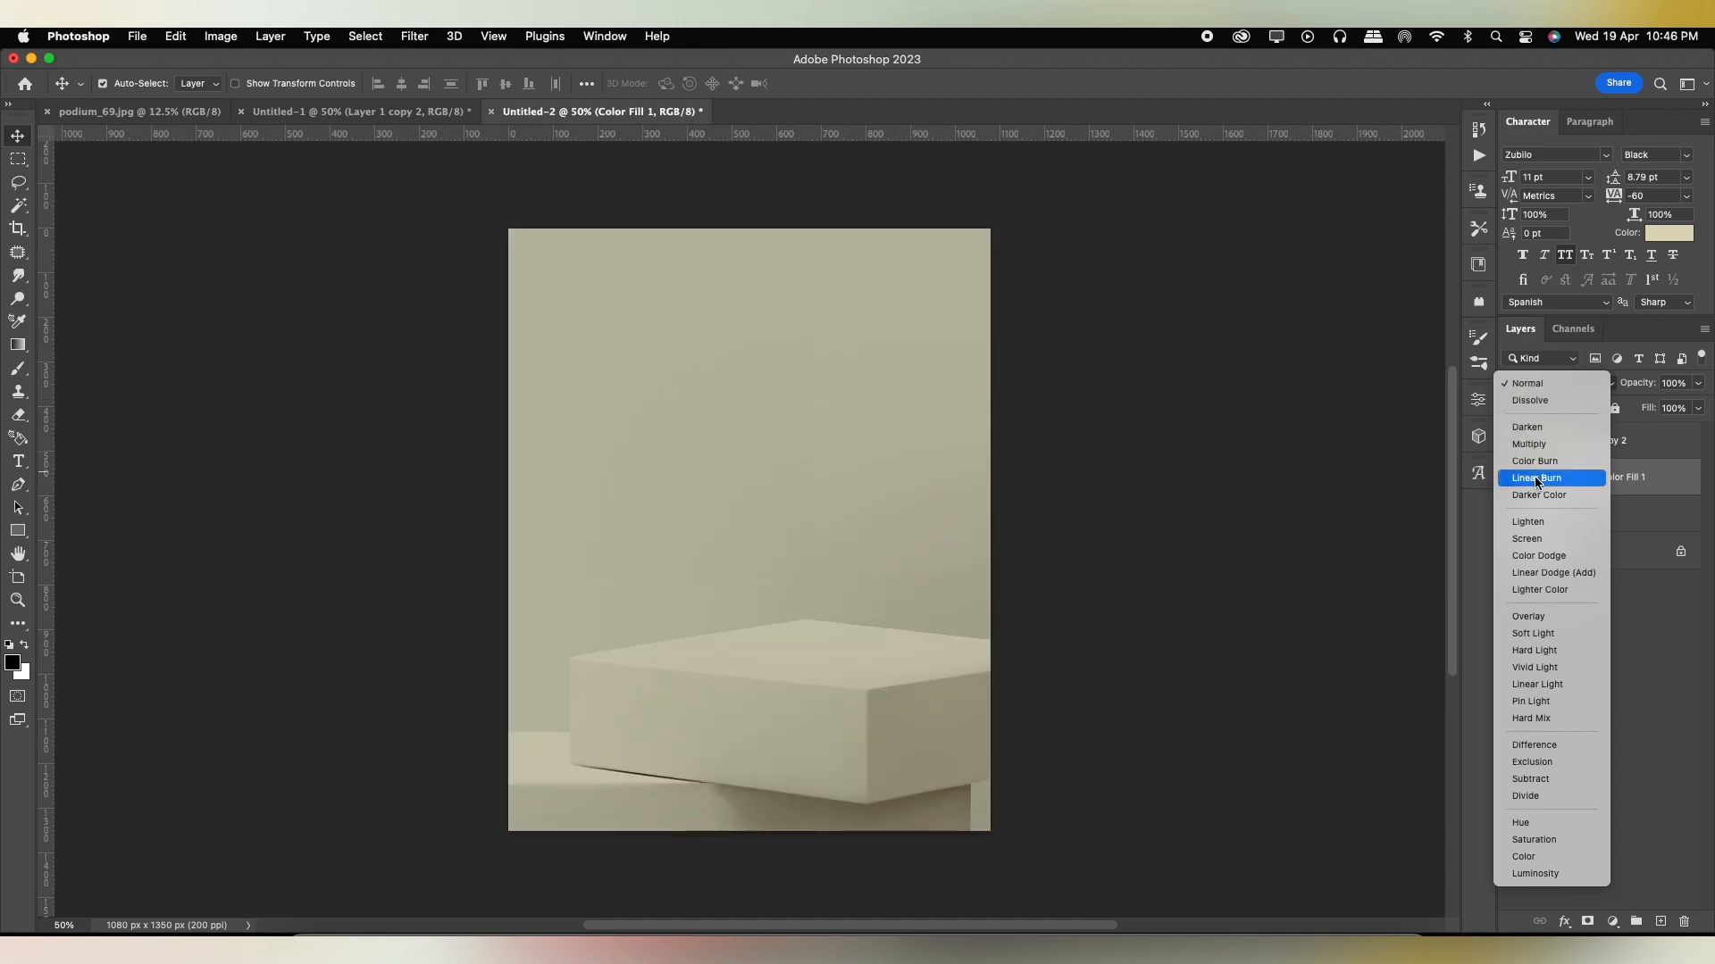
pyautogui.click(1555, 481)
pyautogui.click(1511, 483)
pyautogui.click(1511, 483)
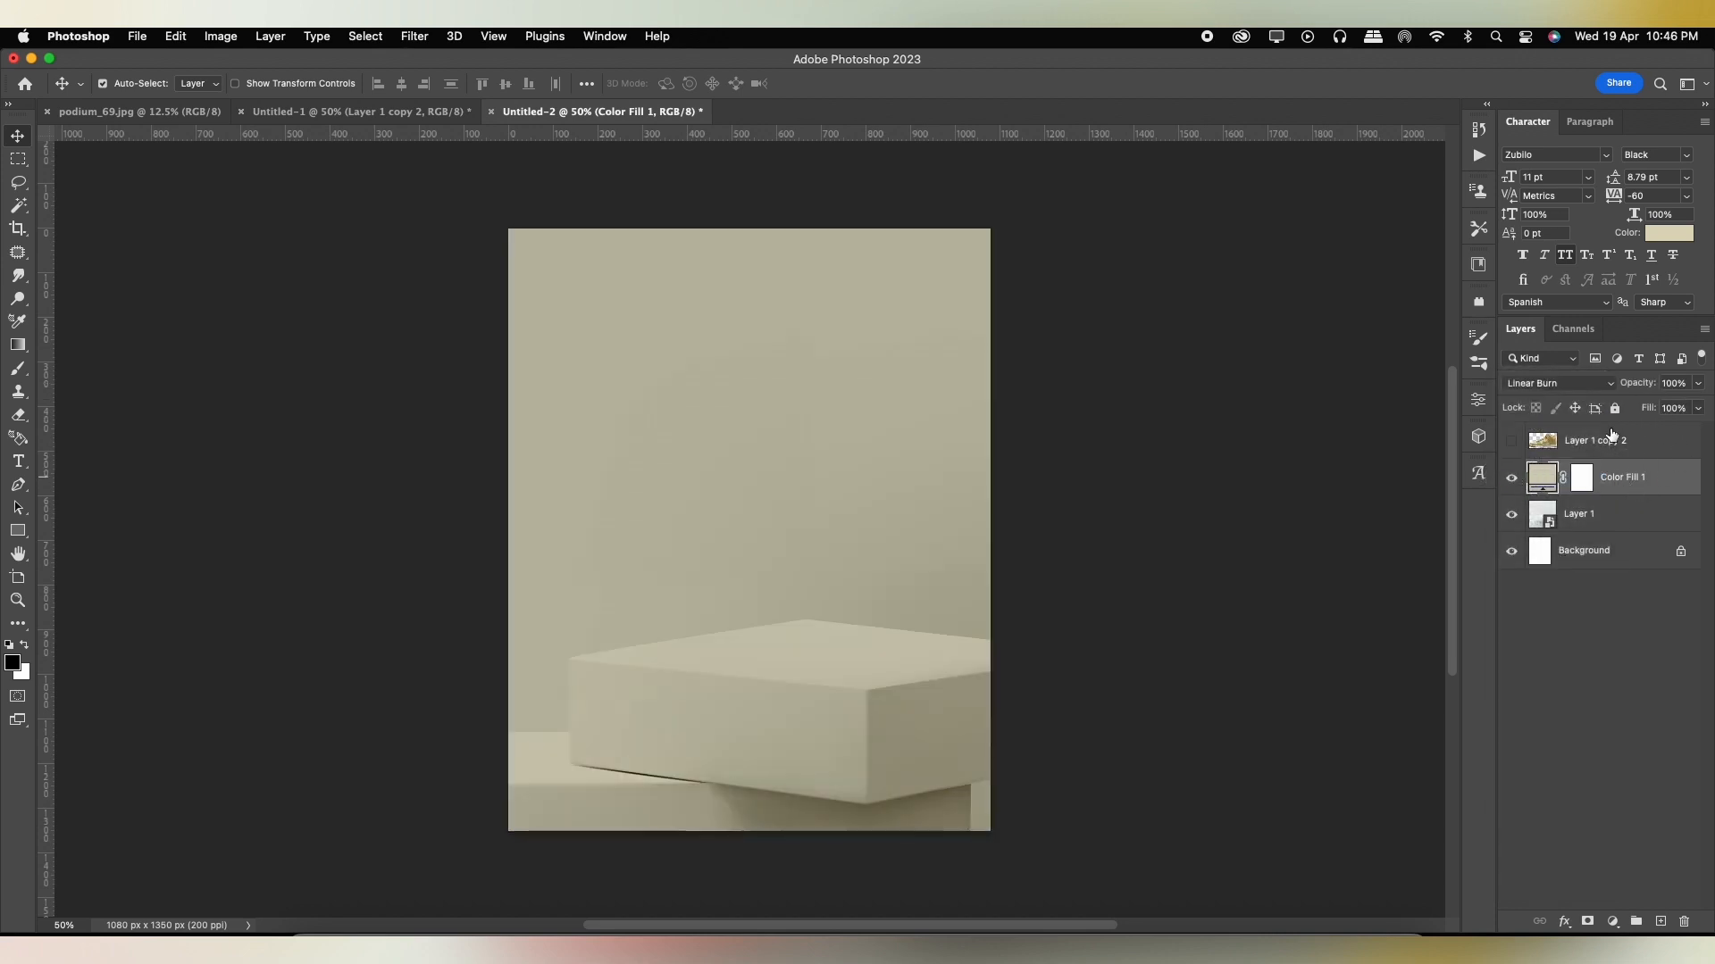
pyautogui.click(1511, 441)
# Rotate the shoe about 46° counterclockwise so its toe points down toward the podium.
pyautogui.click(1646, 443)
pyautogui.press('super+t')
pyautogui.moveTo(952, 422); pyautogui.dragTo(838, 331)
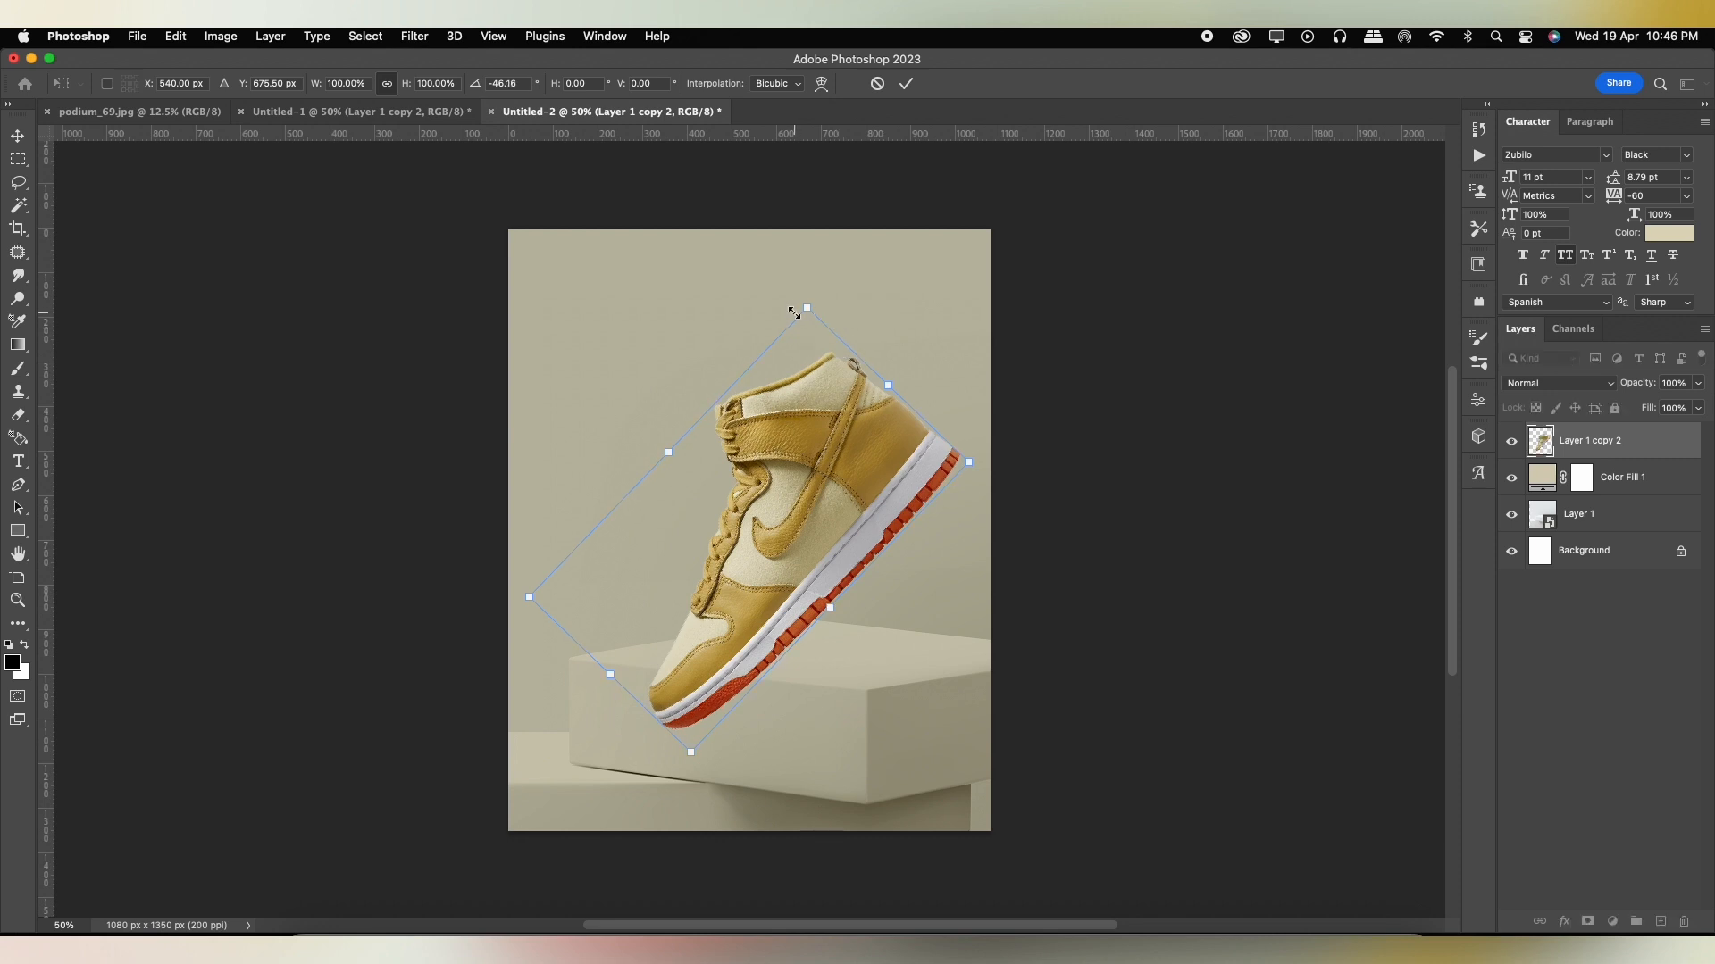
pyautogui.scroll(2, 793, 509)
pyautogui.press('Return')
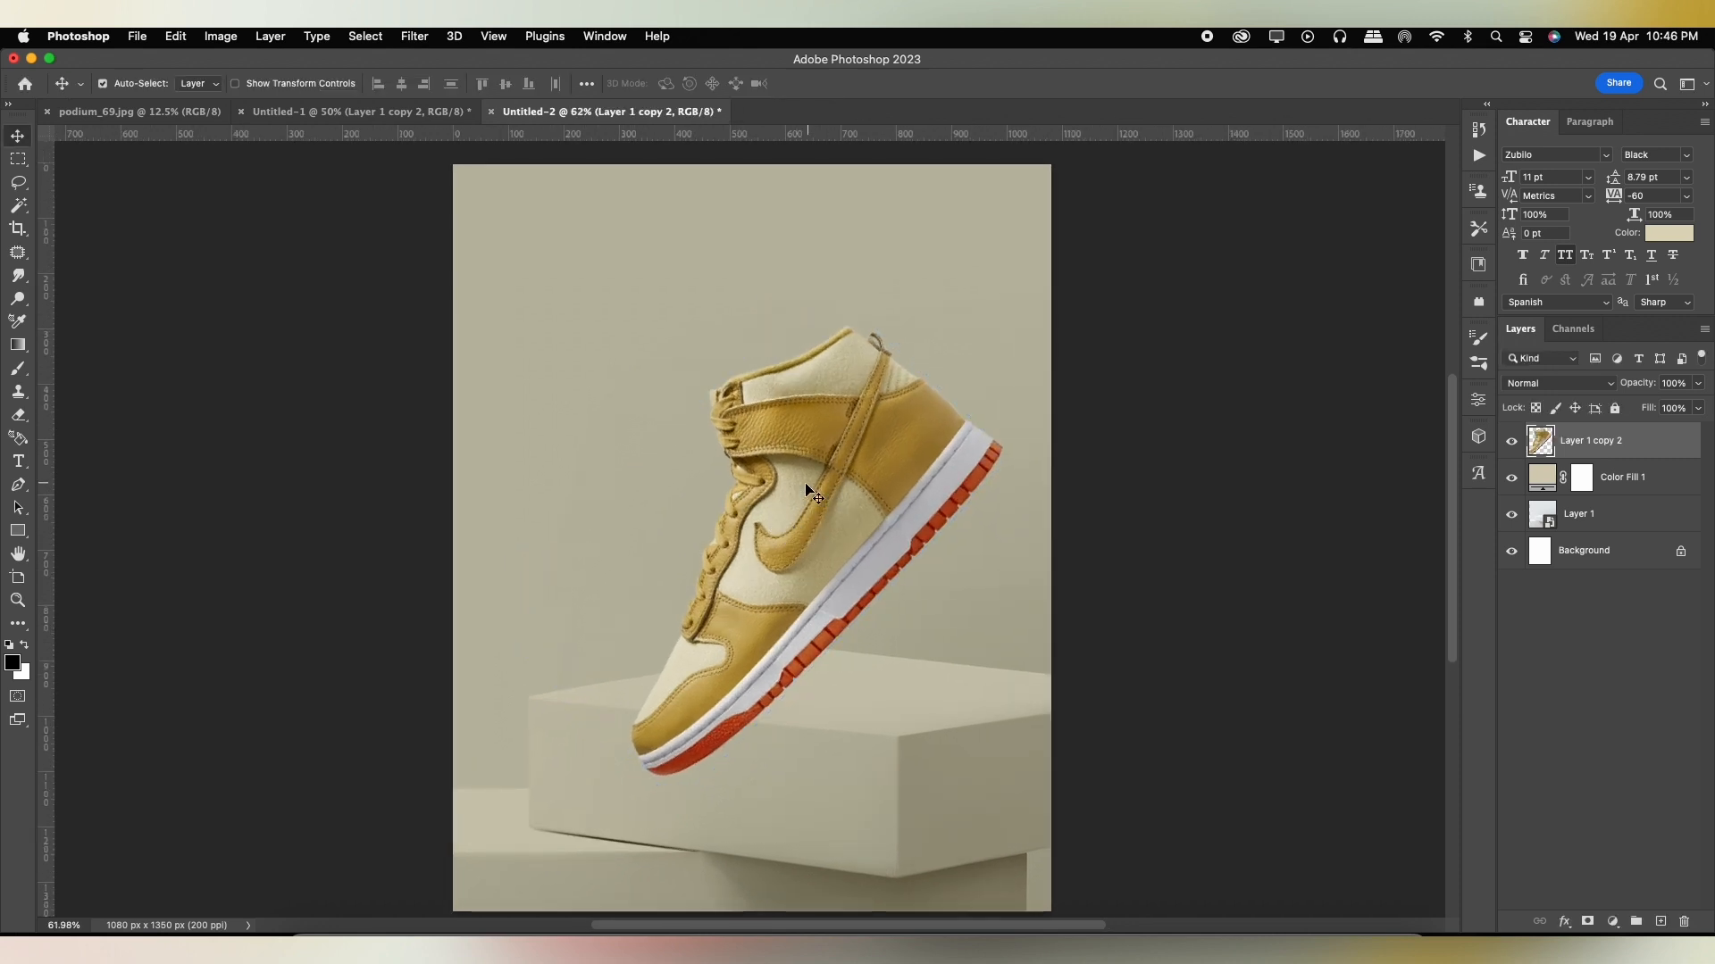
# Puppet Warp the shoe with pins at the heel, midfoot and toe, bending the toe section upward.
pyautogui.click(176, 36)
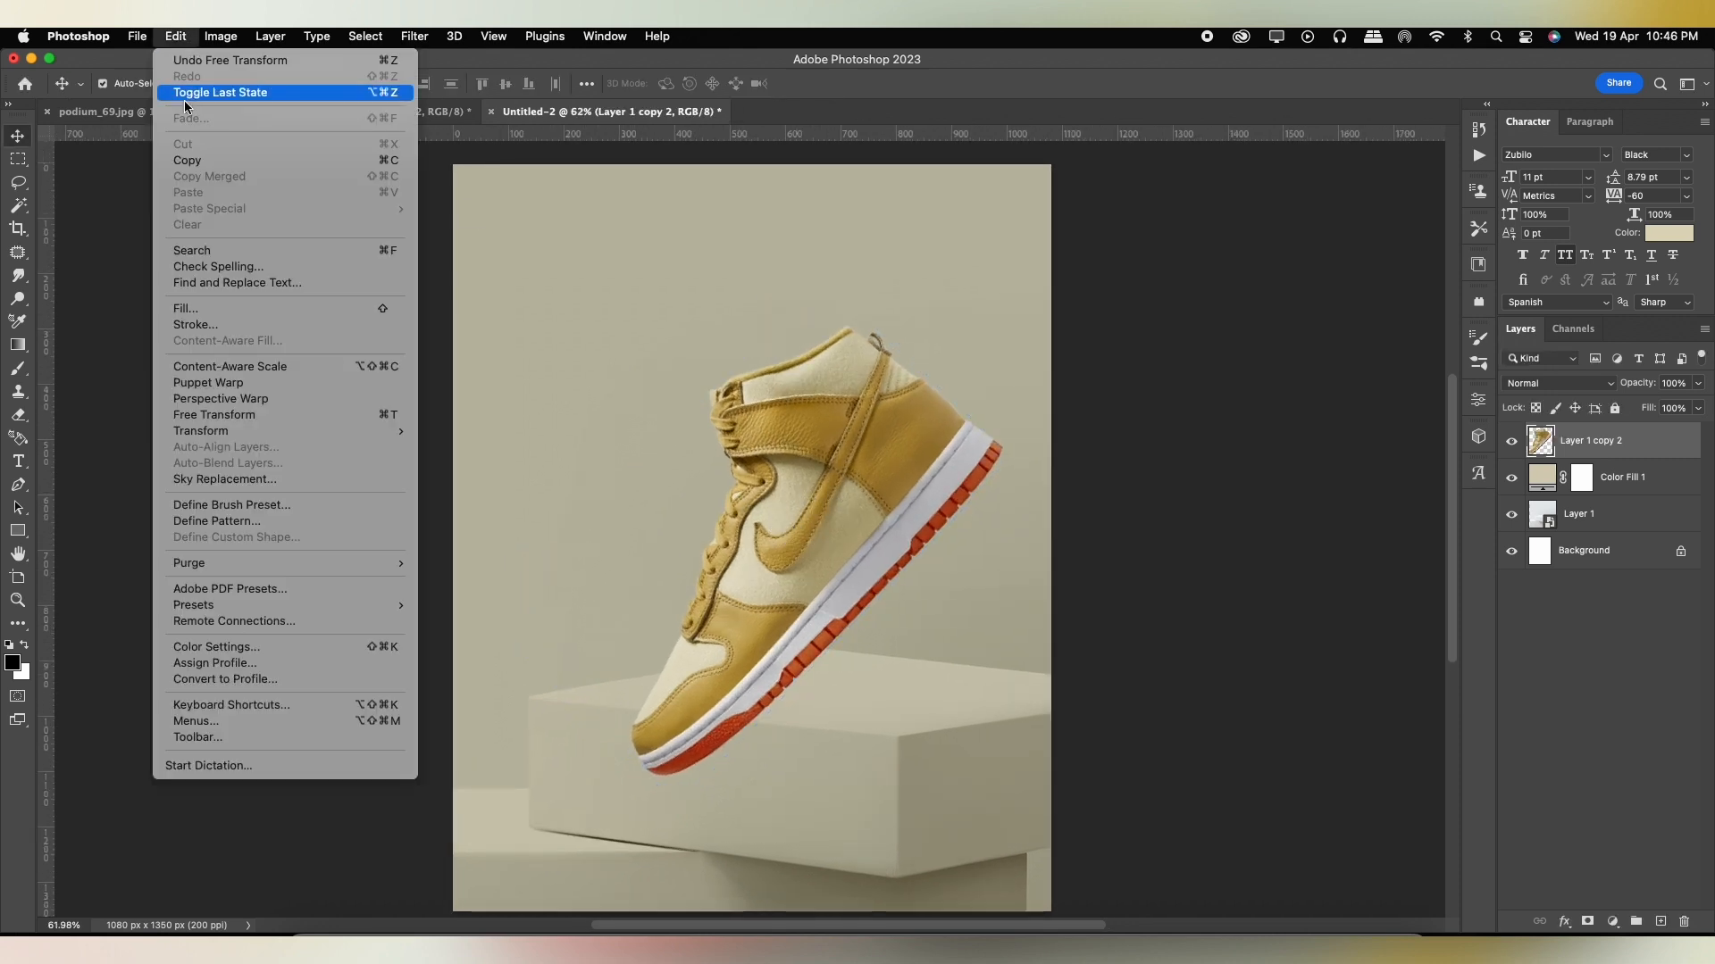
pyautogui.click(302, 383)
pyautogui.click(751, 610)
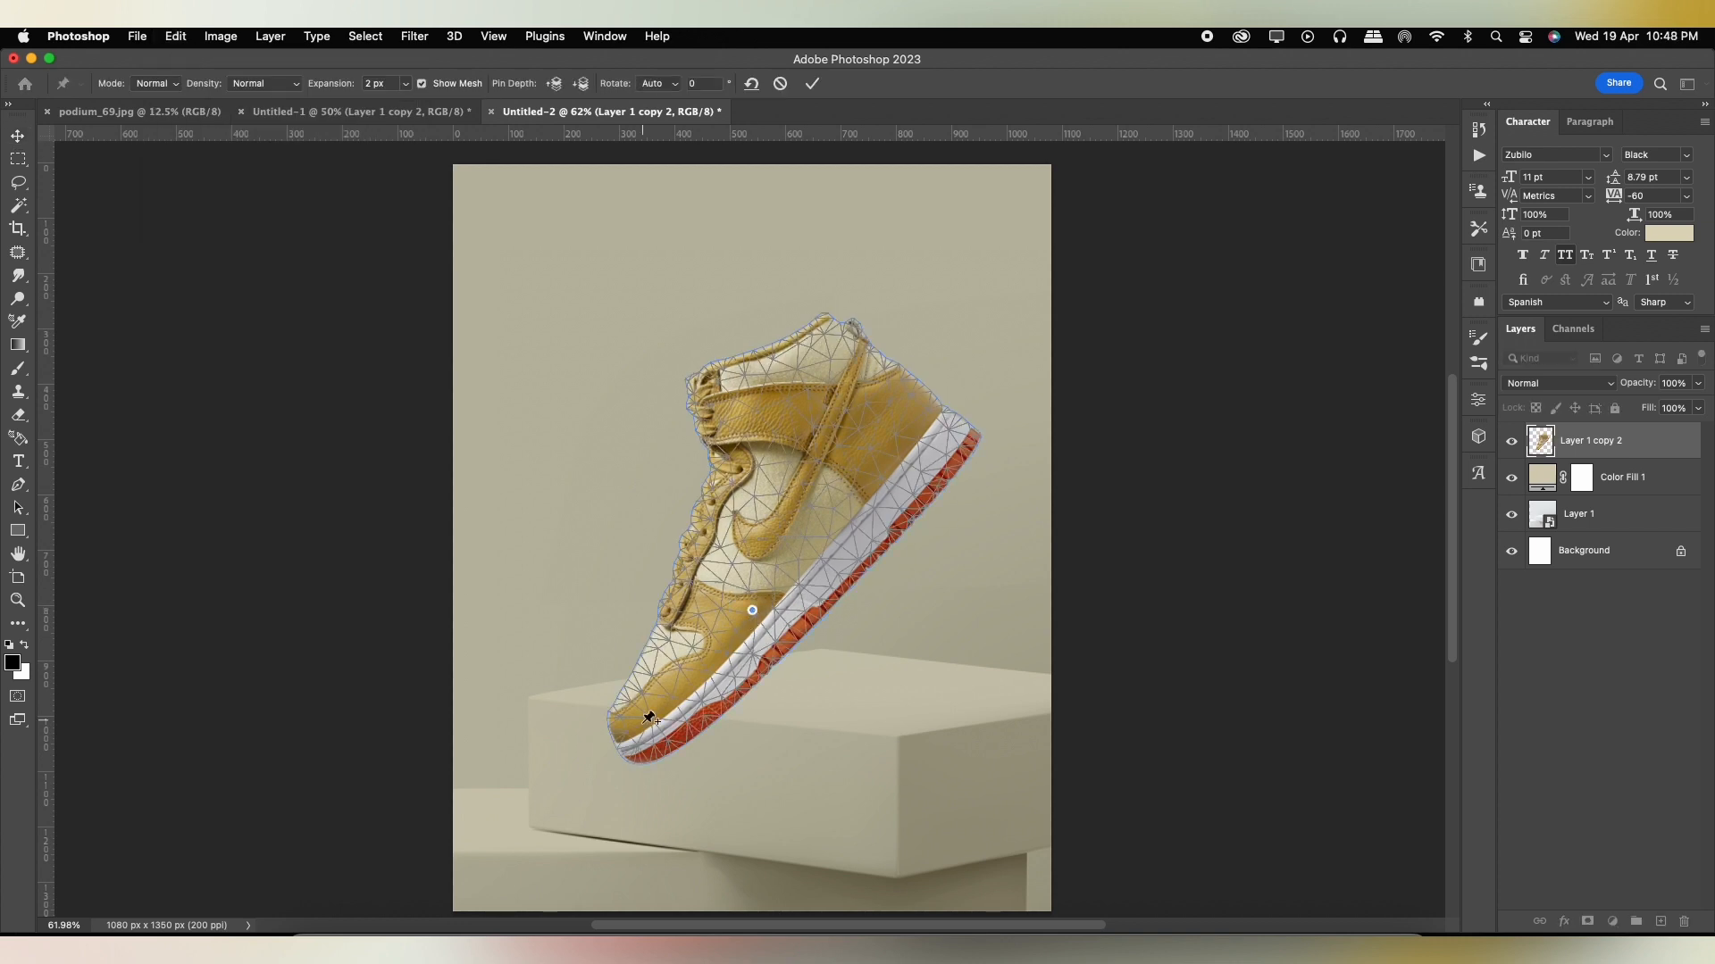
pyautogui.moveTo(665, 708)
pyautogui.mouseDown()
pyautogui.moveTo(679, 683)
pyautogui.moveTo(640, 685)
pyautogui.mouseUp()
pyautogui.moveTo(751, 610); pyautogui.dragTo(751, 618)
pyautogui.moveTo(640, 687)
pyautogui.mouseDown()
pyautogui.moveTo(655, 659)
pyautogui.moveTo(641, 681)
pyautogui.mouseUp()
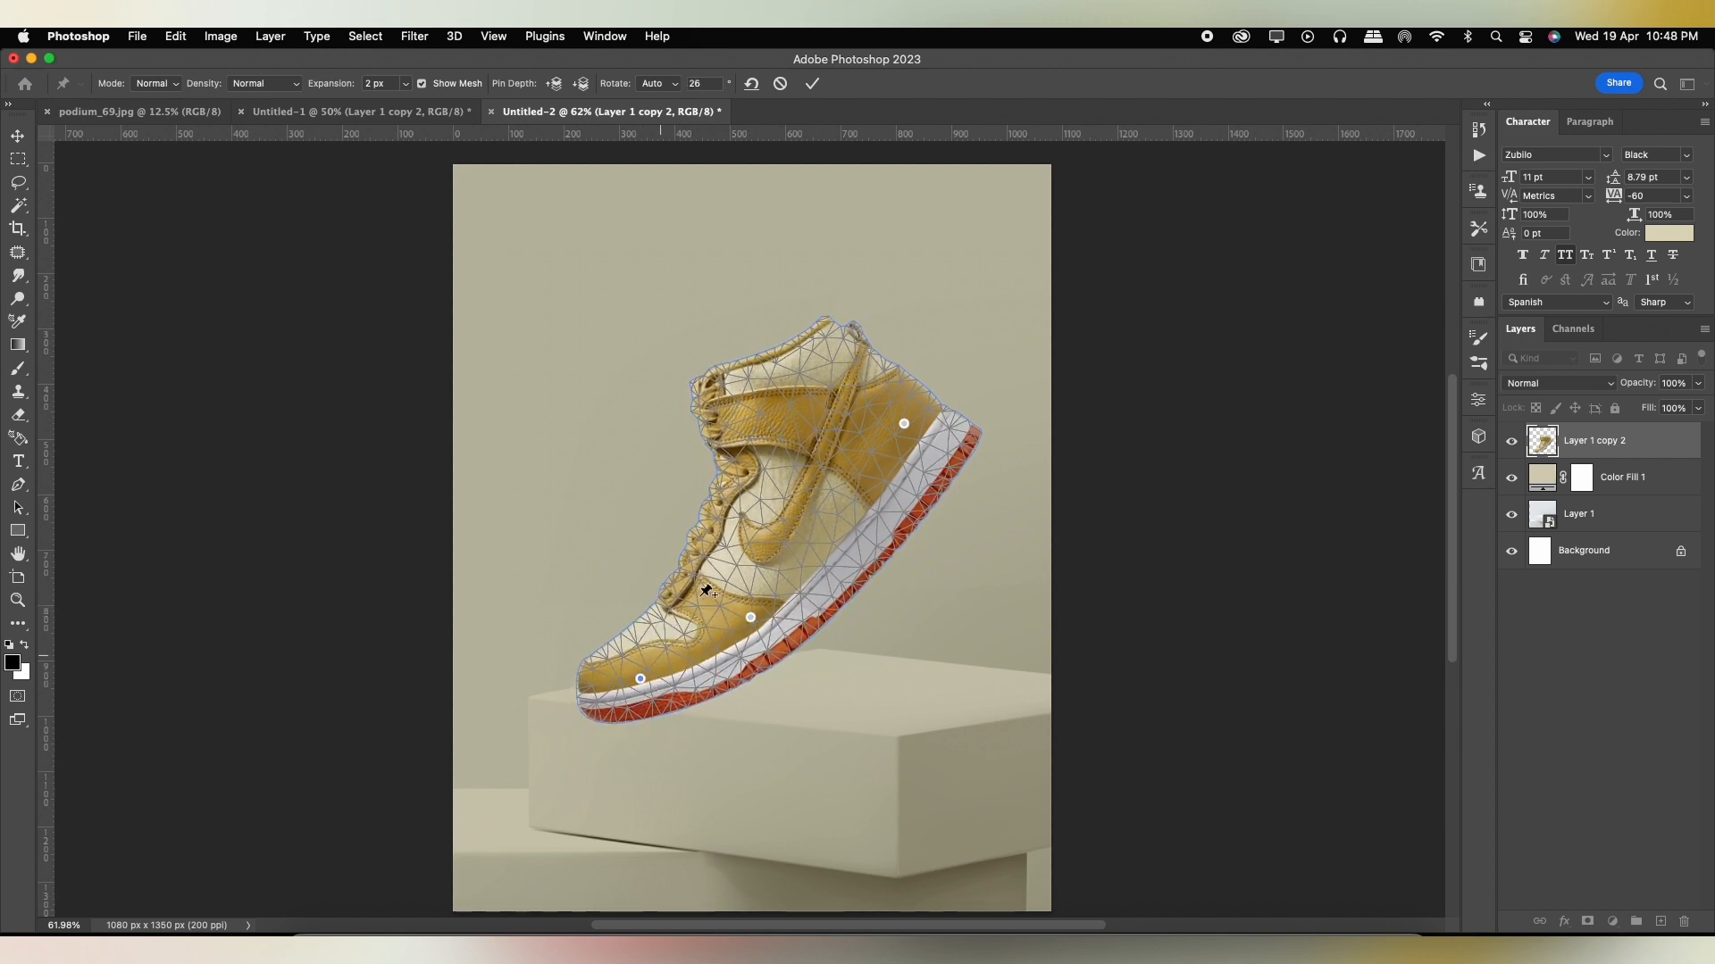
pyautogui.click(809, 83)
# Scale the warped shoe down and move it above the podium's top surface.
pyautogui.press('super+t')
pyautogui.moveTo(983, 315); pyautogui.dragTo(934, 362)
pyautogui.moveTo(825, 482); pyautogui.dragTo(889, 512)
pyautogui.press('Return')
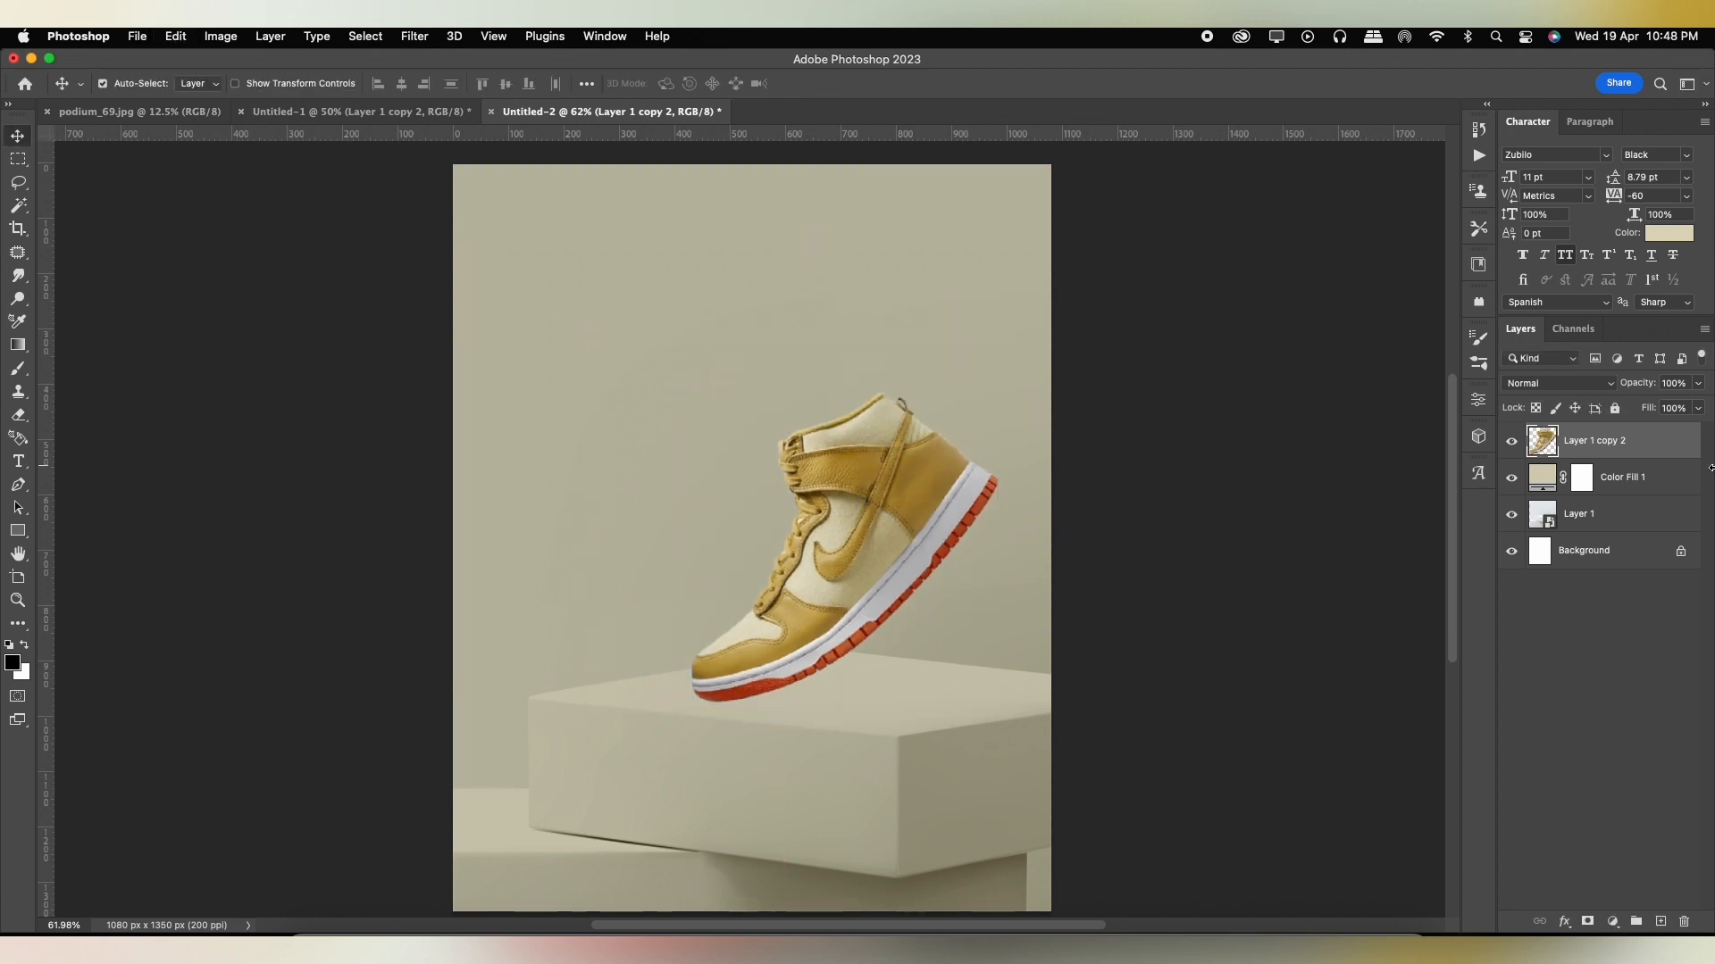
# Scale the podium image up to about 27.4% and reposition it beneath the shoe.
pyautogui.click(1579, 513)
pyautogui.press('super+t')
pyautogui.moveTo(482, 212); pyautogui.dragTo(459, 179)
pyautogui.moveTo(923, 705); pyautogui.dragTo(922, 696)
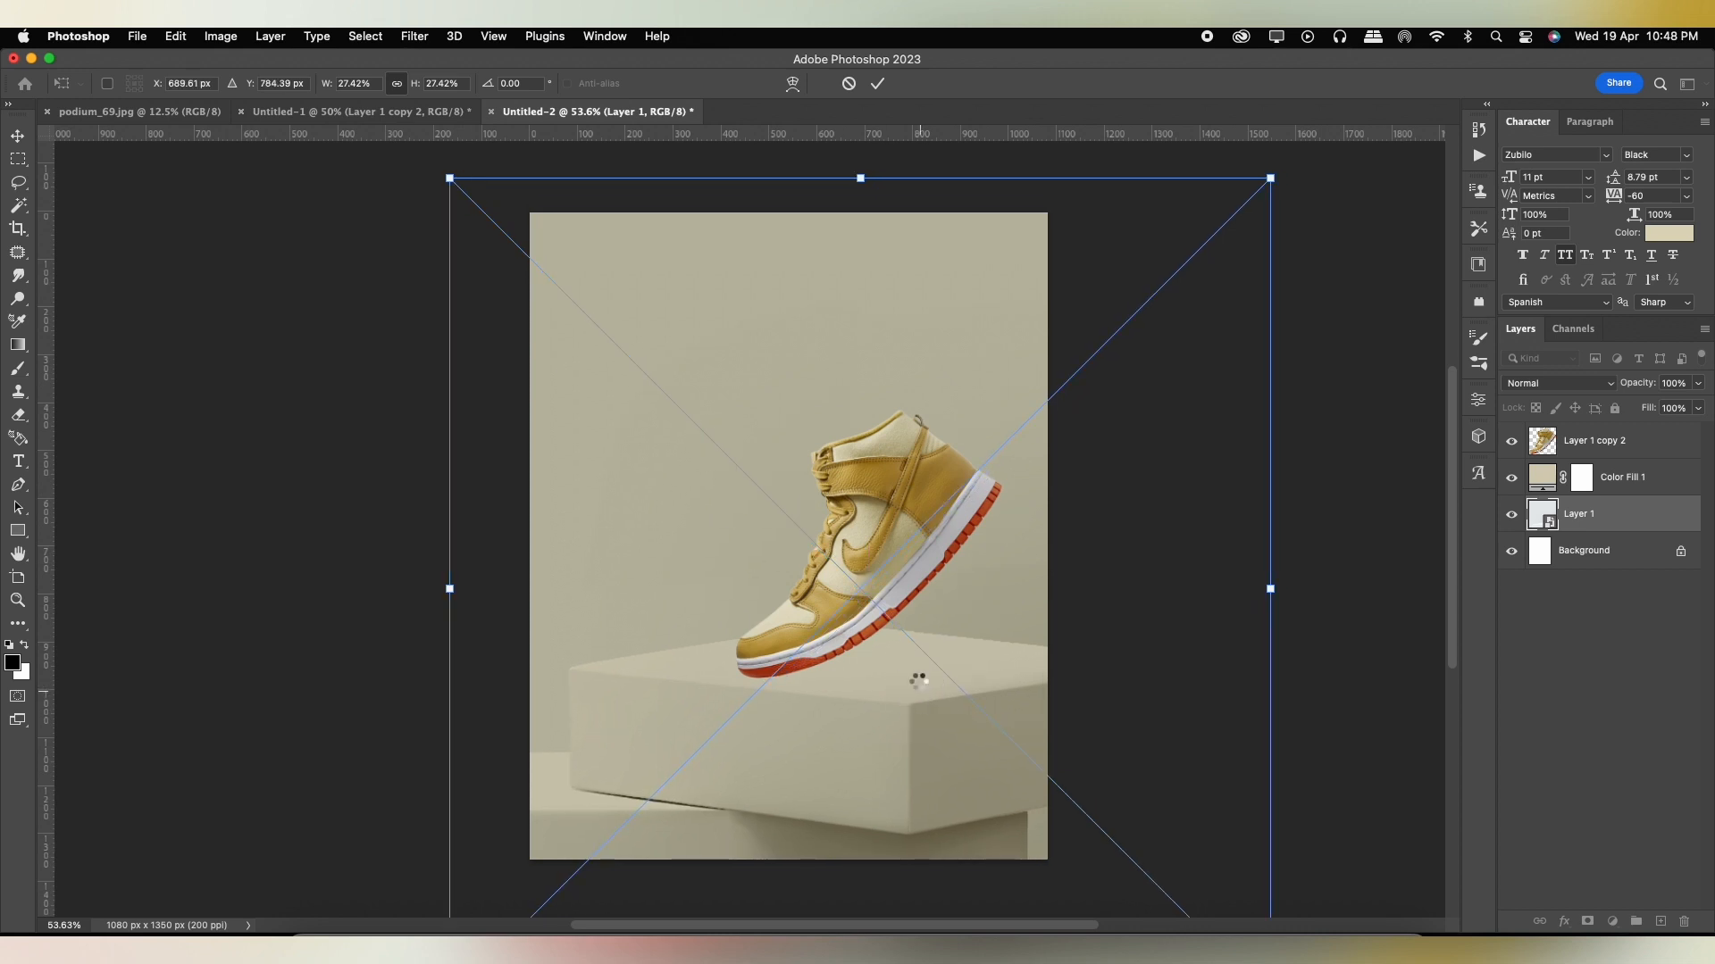
pyautogui.press('Return')
# Shrink the shoe slightly and shift it so its toe sits over the podium's top face.
pyautogui.click(866, 539)
pyautogui.press('super+t')
pyautogui.moveTo(996, 396); pyautogui.dragTo(991, 402)
pyautogui.press('Return')
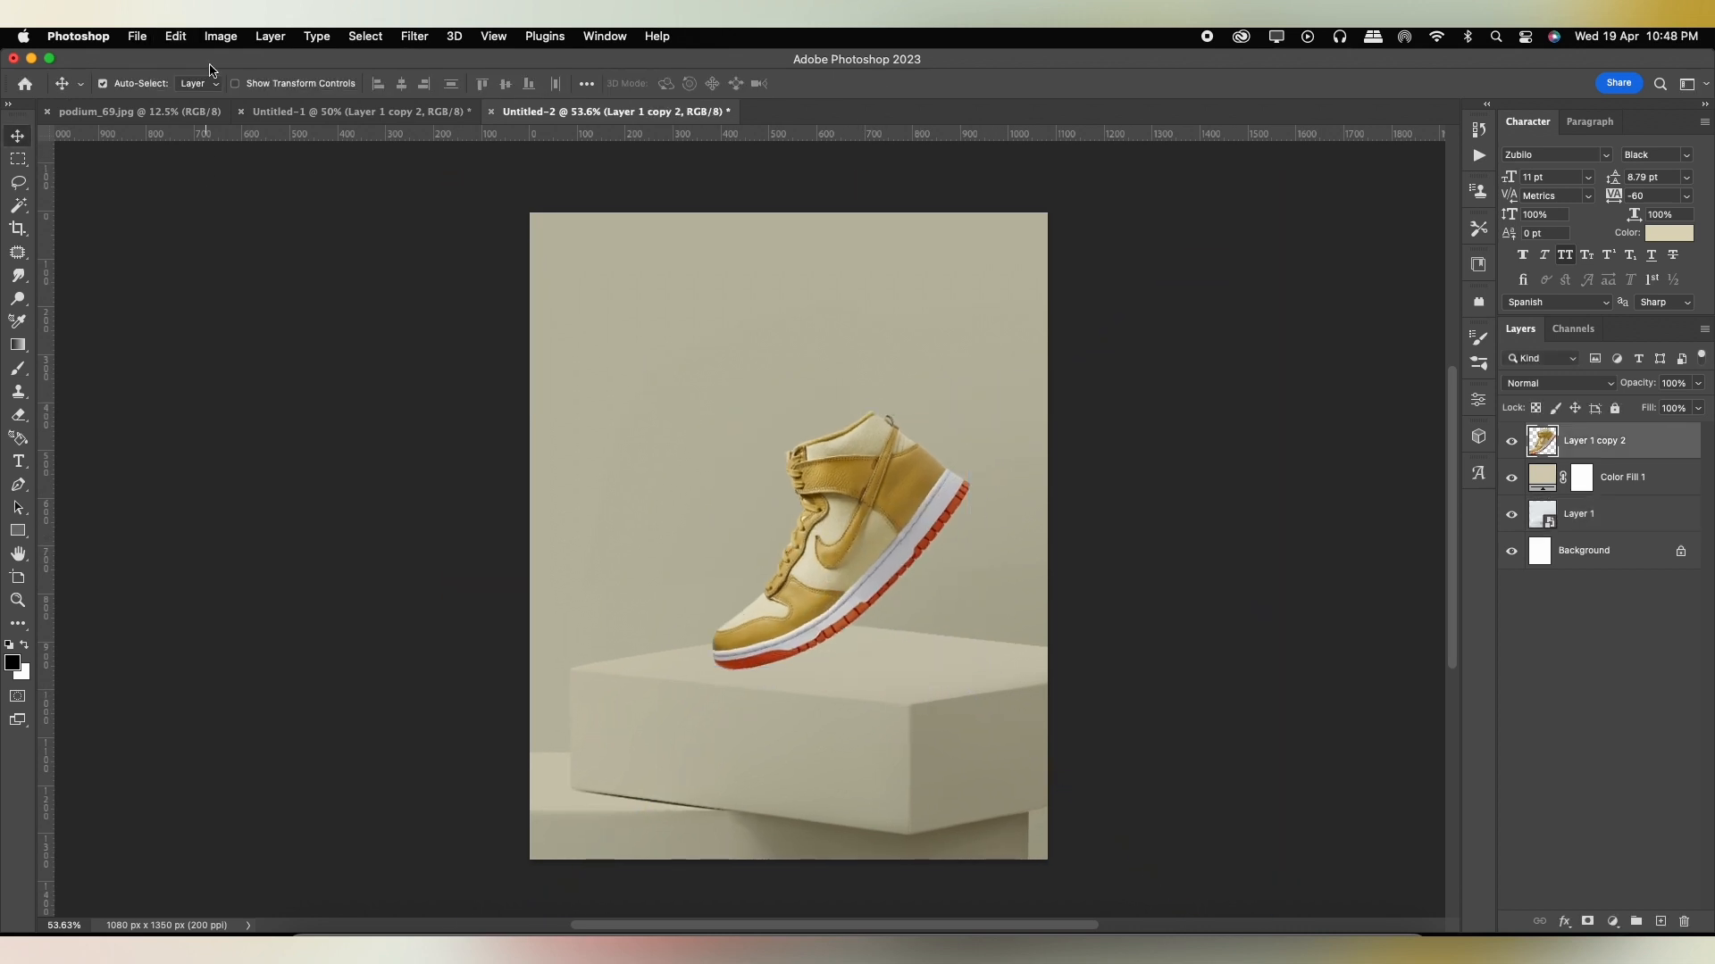
# Apply a second Puppet Warp to the shoe, with midfoot, heel and toe pins, lowering the toe slightly.
pyautogui.click(175, 36)
pyautogui.click(199, 384)
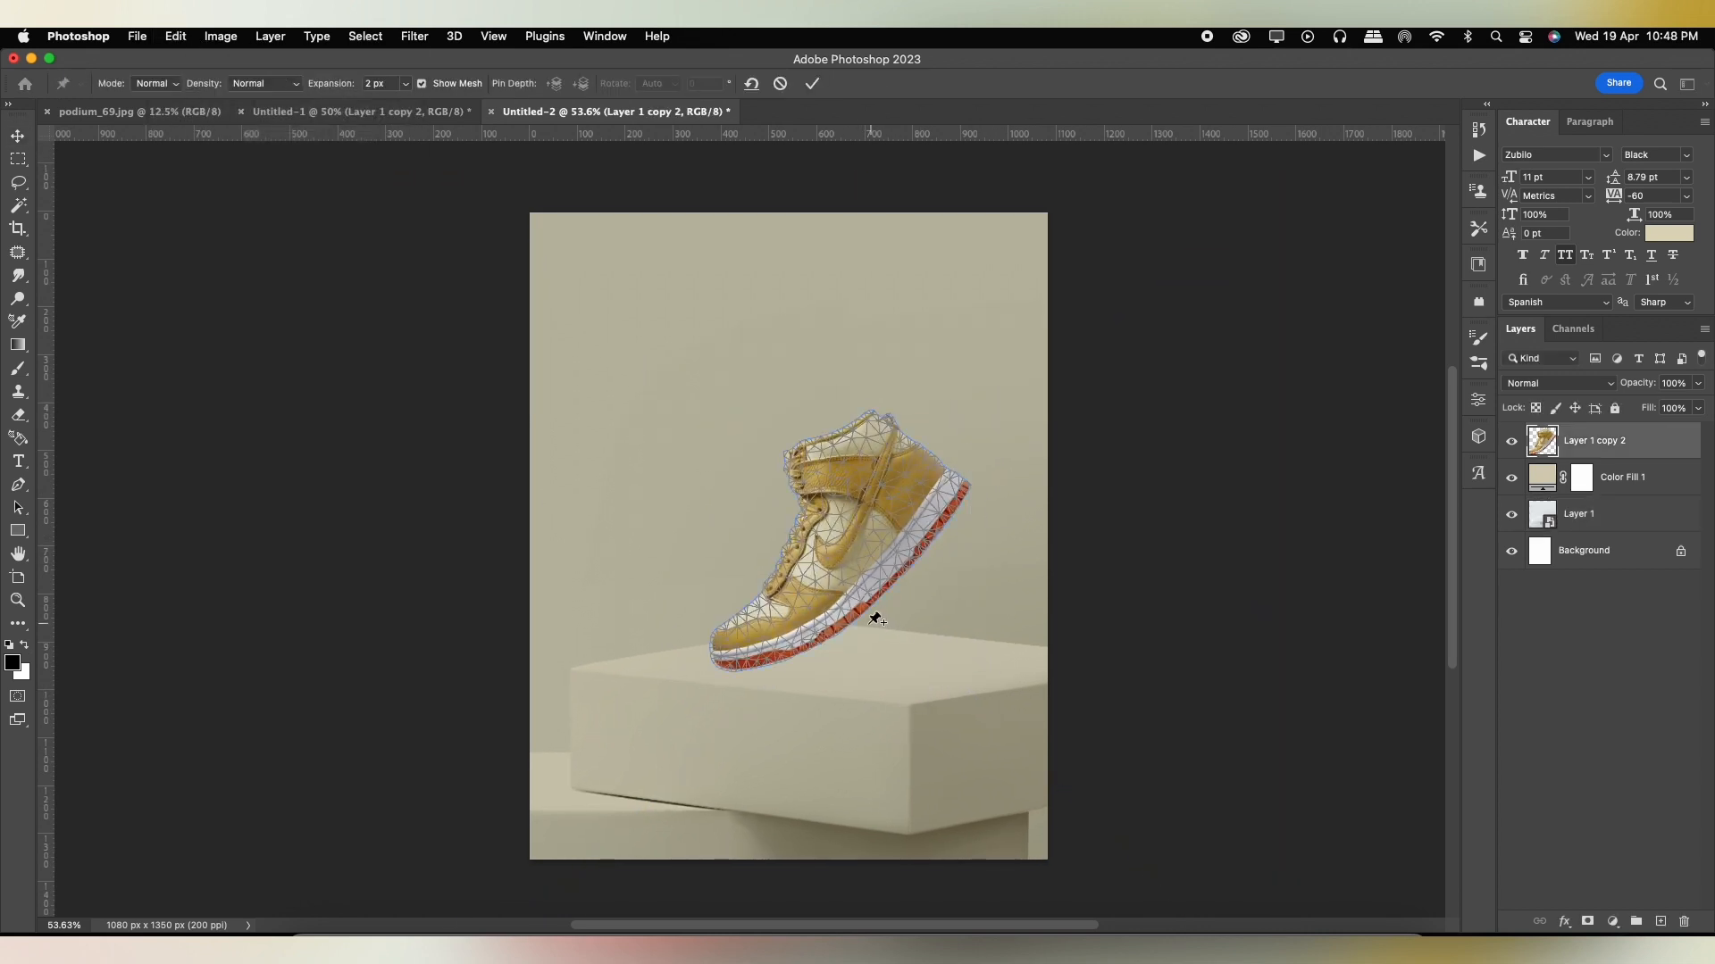
pyautogui.scroll(5, 817, 604)
pyautogui.click(815, 595)
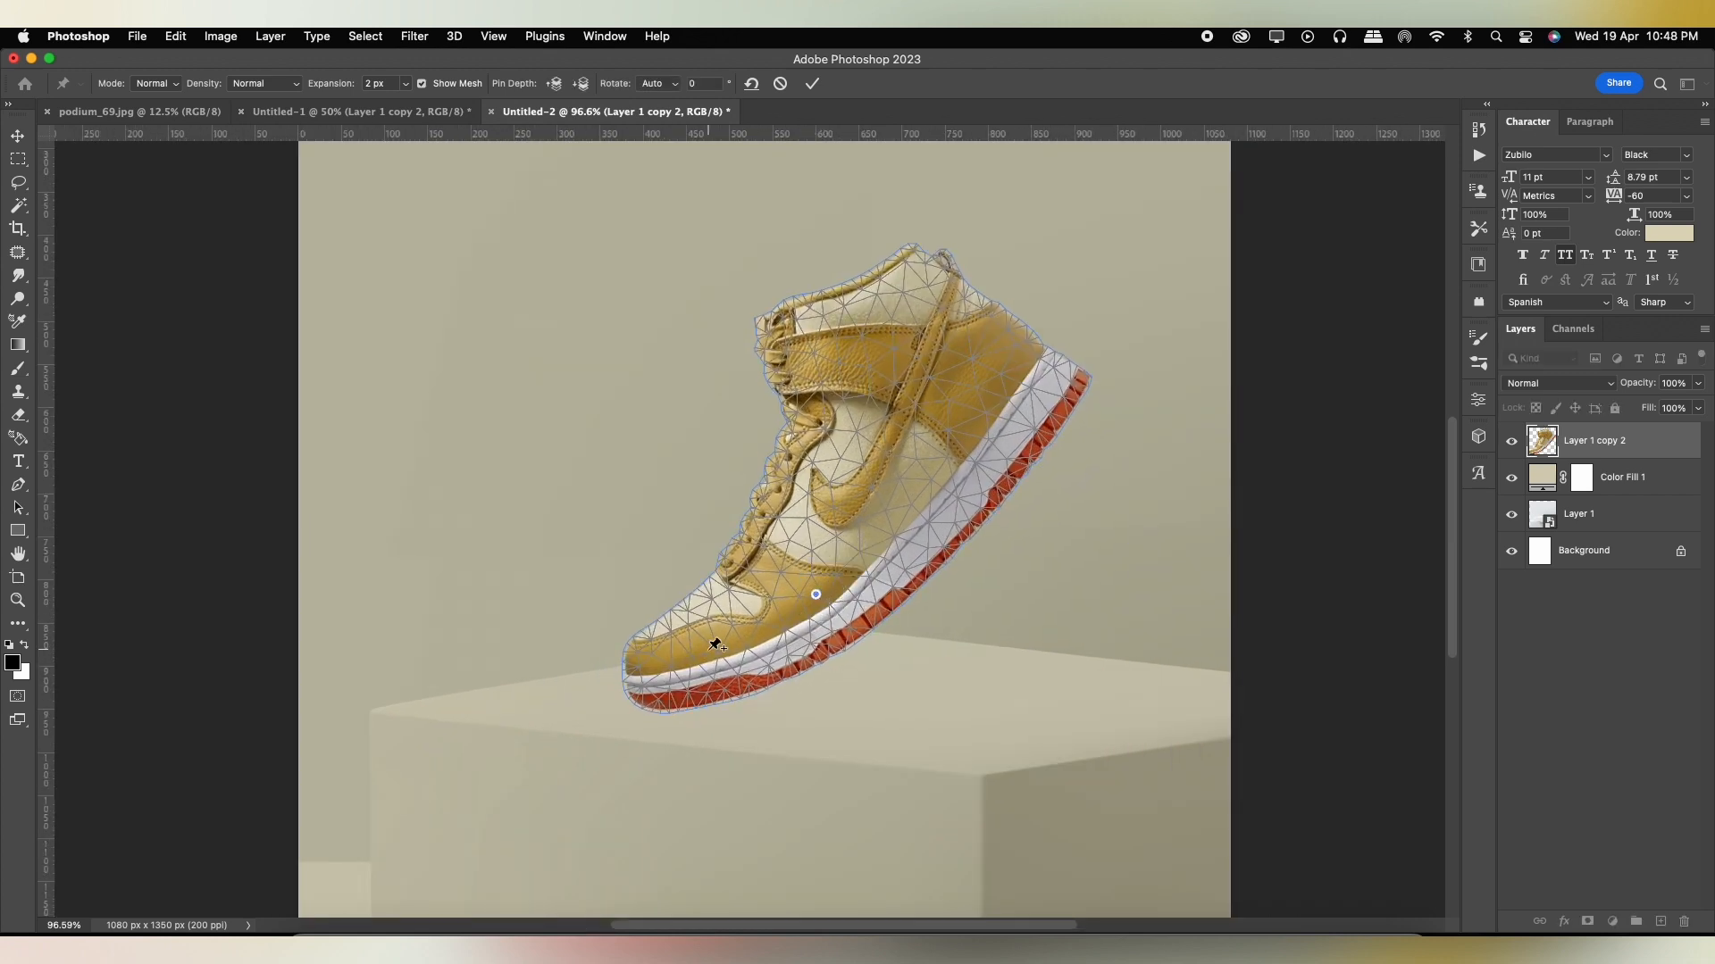
pyautogui.click(1000, 381)
pyautogui.moveTo(816, 597)
pyautogui.mouseDown()
pyautogui.moveTo(815, 576)
pyautogui.moveTo(811, 590)
pyautogui.mouseUp()
pyautogui.moveTo(699, 660); pyautogui.dragTo(698, 666)
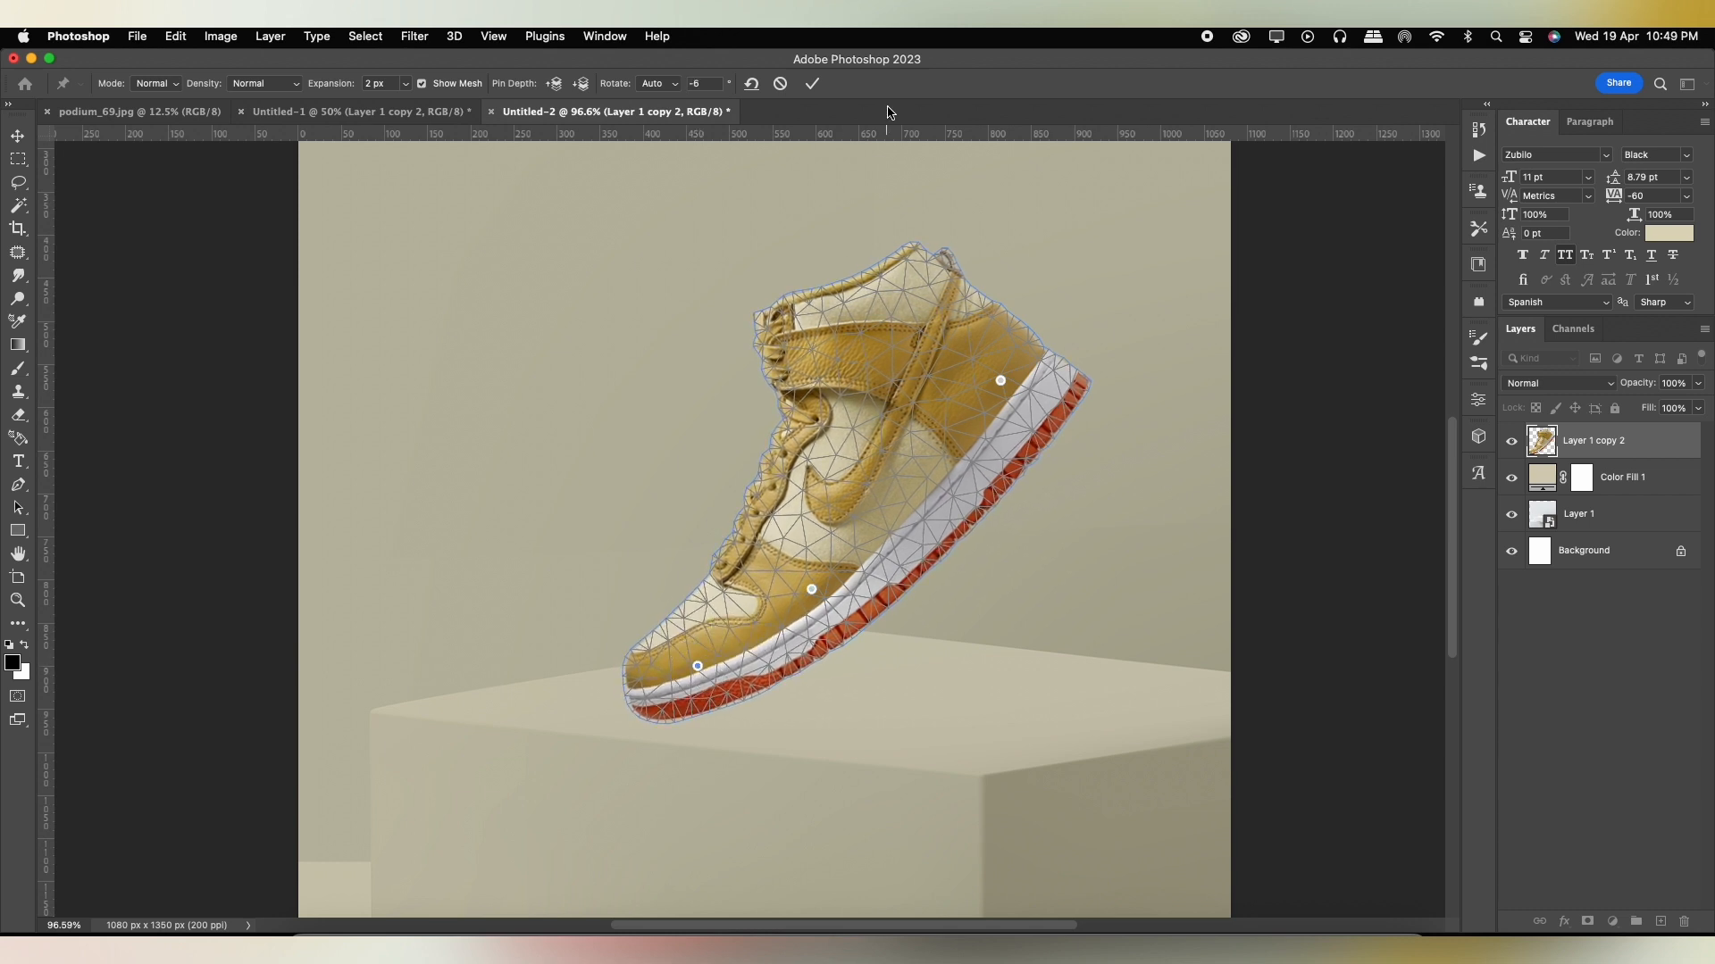
pyautogui.press('Return')
# Rotate the shoe slightly counterclockwise over the podium and add an empty layer beneath it.
pyautogui.scroll(-5, 951, 545)
pyautogui.press('super+t')
pyautogui.moveTo(1033, 381); pyautogui.dragTo(861, 497)
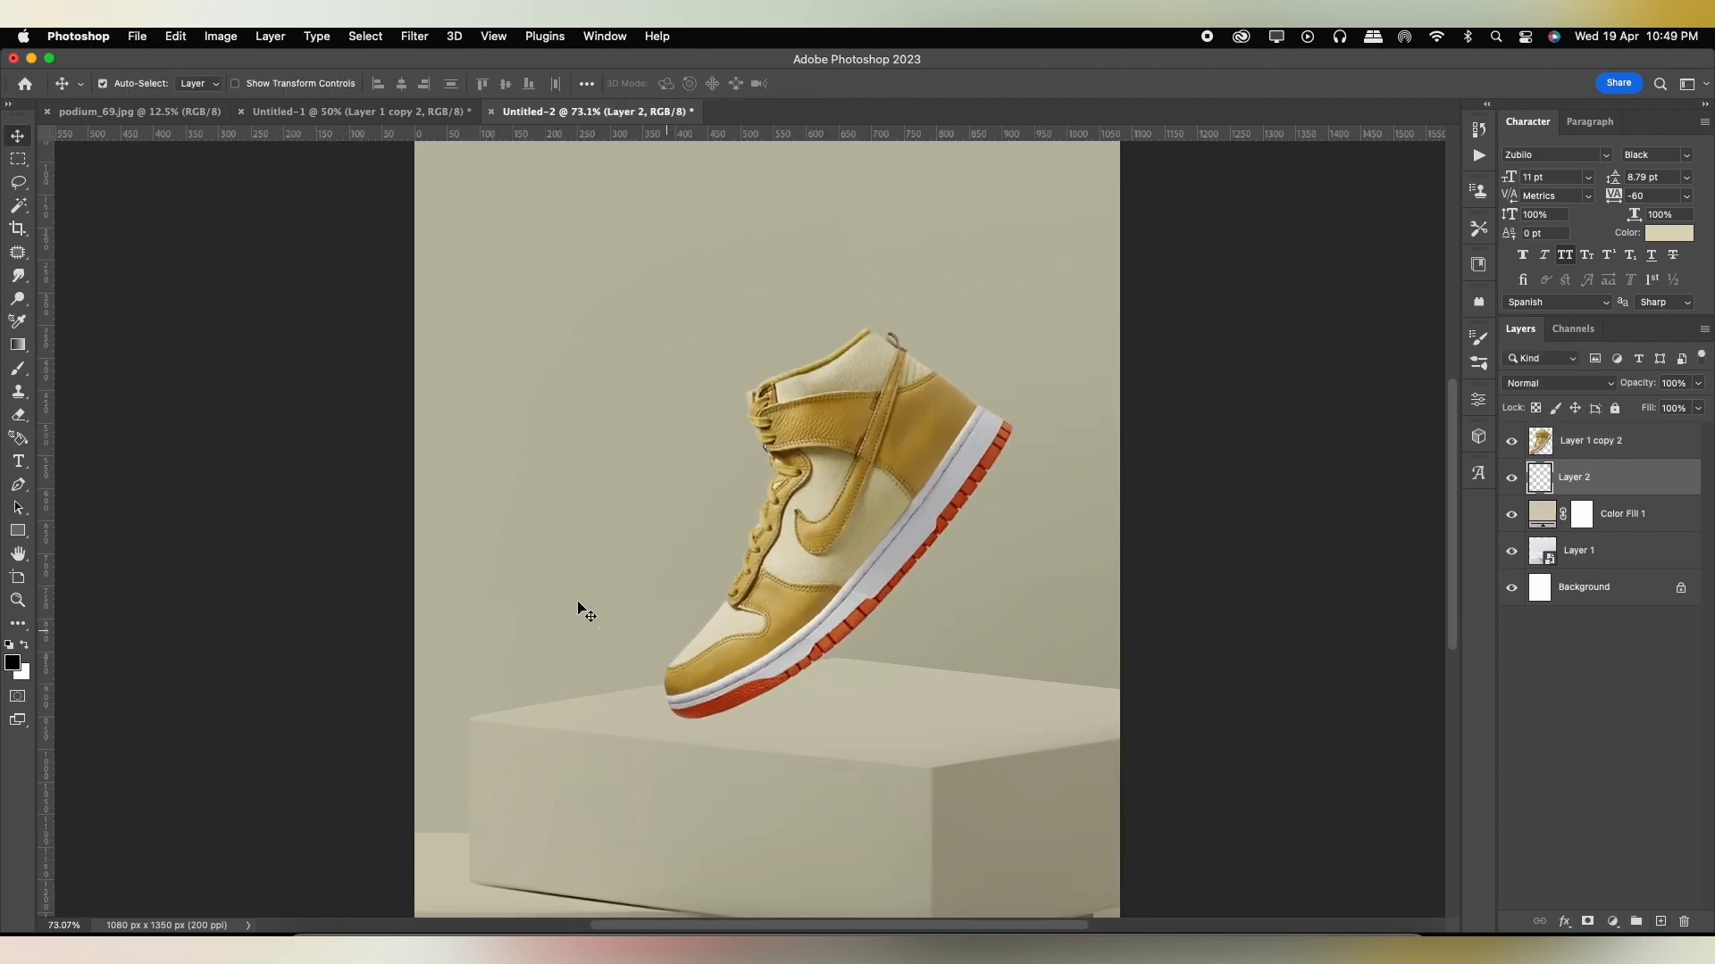
# Set up a black Soft Round brush at 250 px, 0% hardness and 100% opacity.
pyautogui.click(12, 365)
pyautogui.click(11, 662)
pyautogui.click(1553, 187)
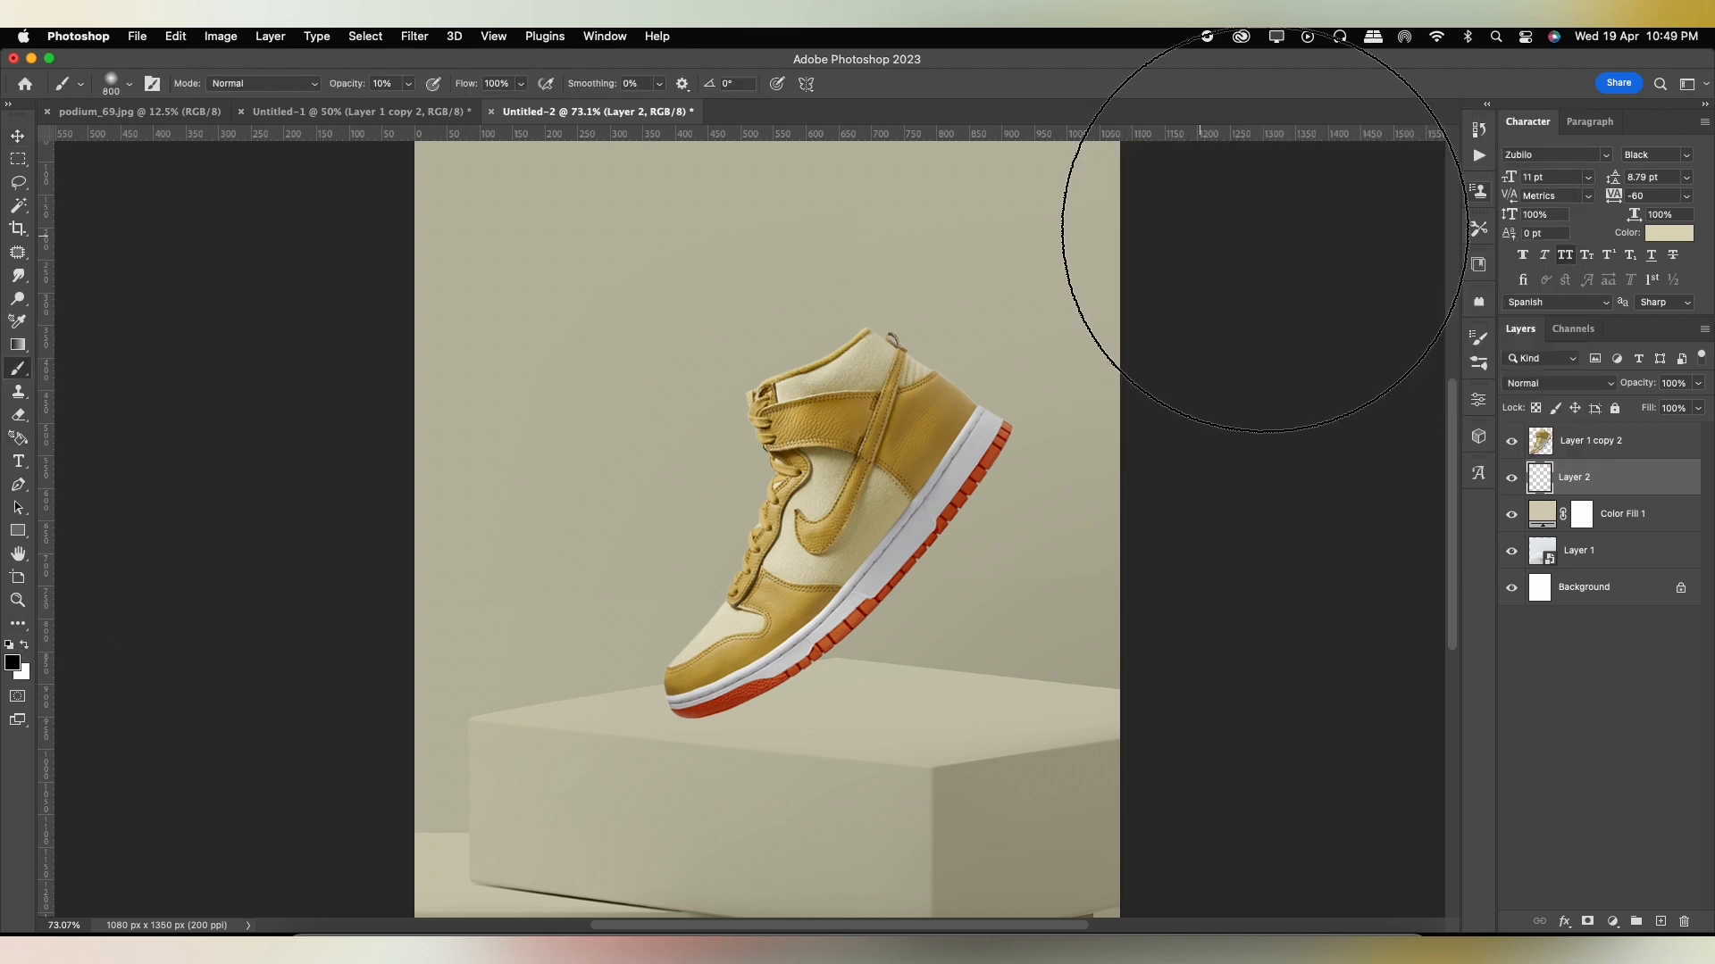
pyautogui.press('[')
pyautogui.press('[')
pyautogui.press('[')
pyautogui.press('[')
pyautogui.press('[')
pyautogui.press('[')
pyautogui.rightClick(676, 438)
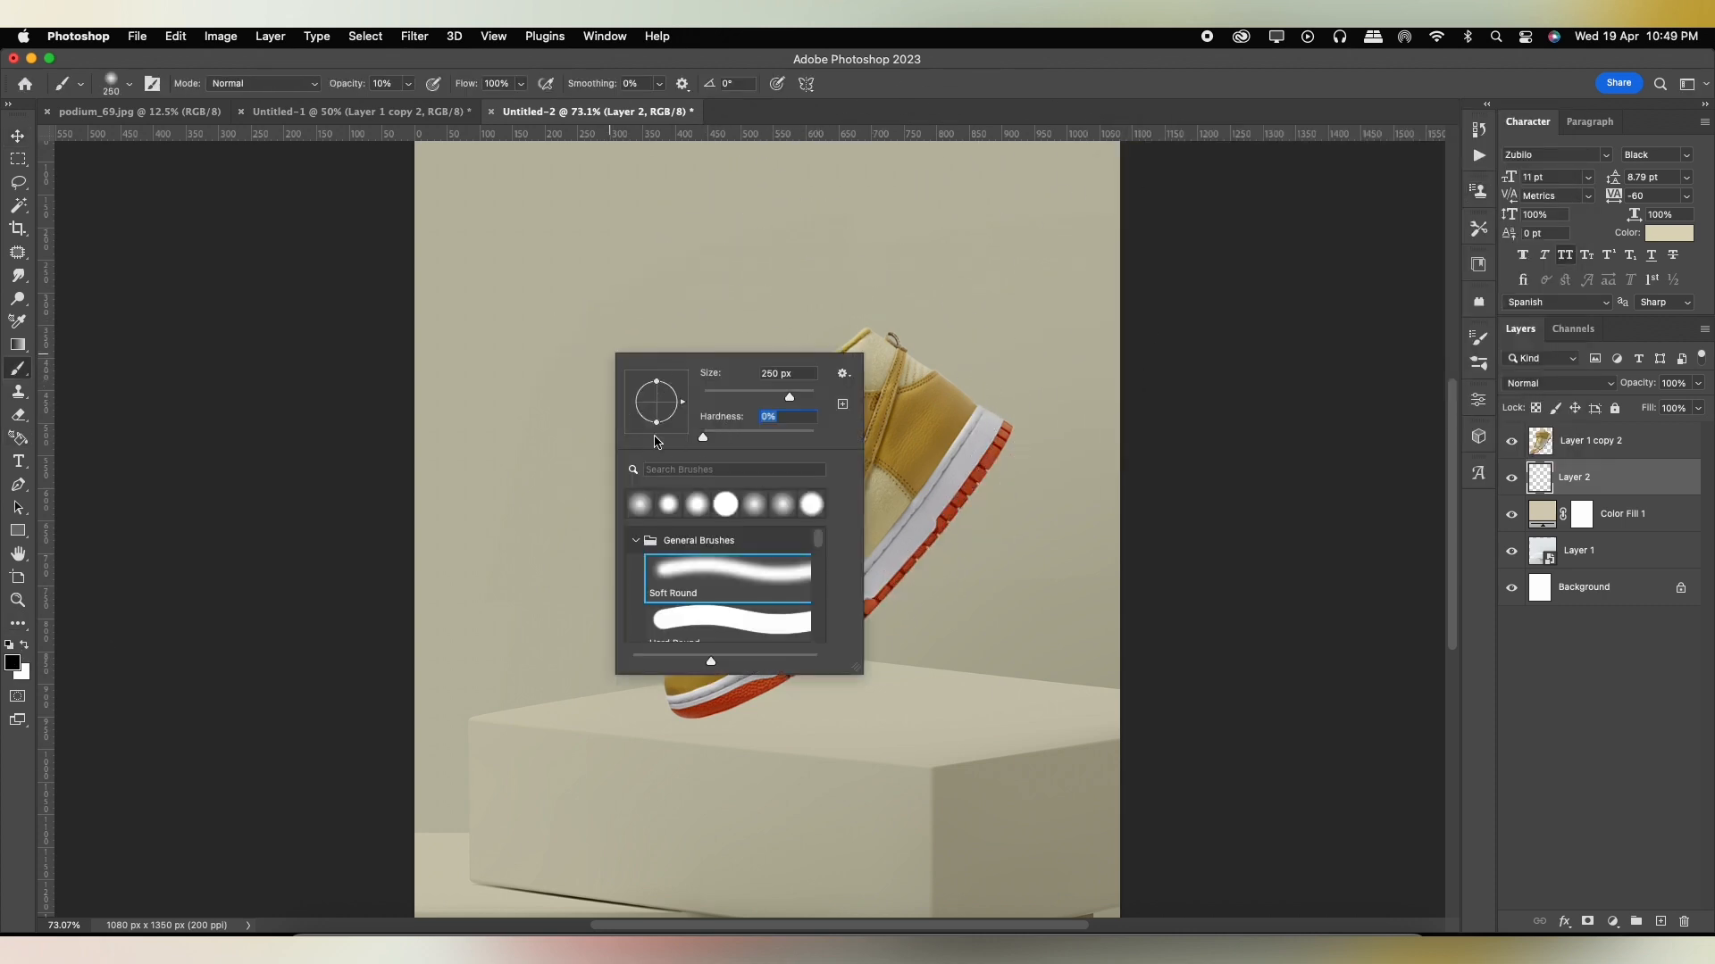
pyautogui.click(1006, 95)
pyautogui.click(408, 84)
pyautogui.moveTo(409, 104); pyautogui.dragTo(414, 104)
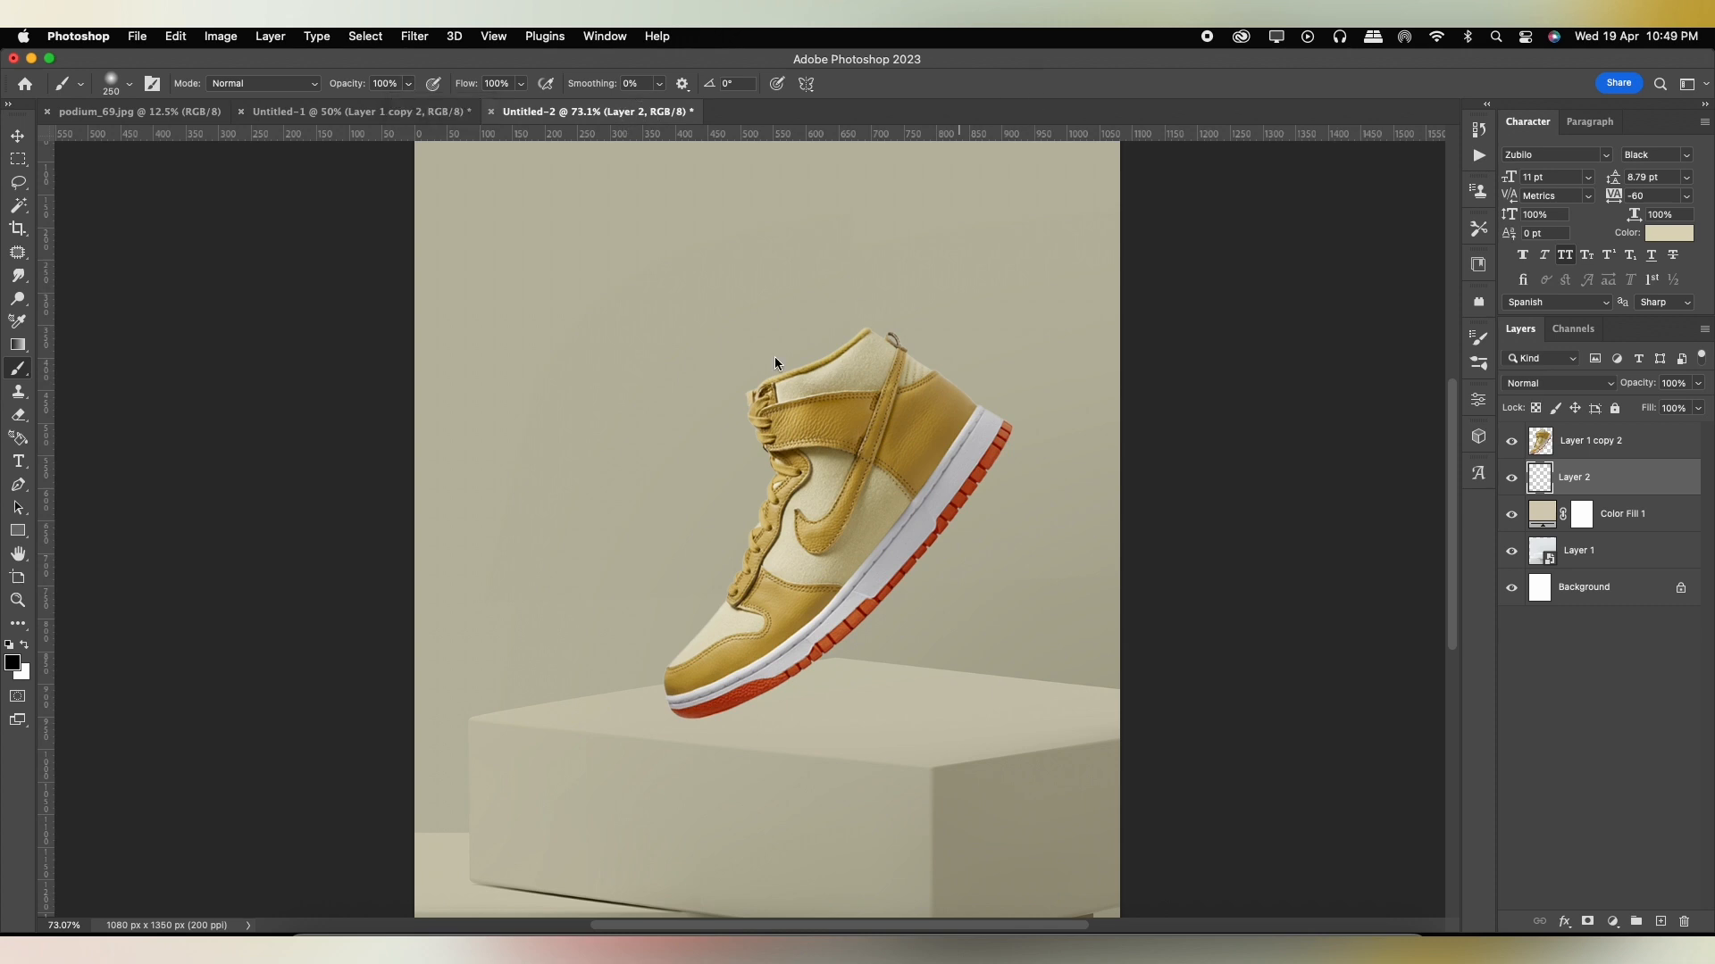
# Paint one soft black dab on the empty layer and move it behind the shoe's toe.
pyautogui.click(602, 446)
pyautogui.hotkey('ctrl', 't')
pyautogui.moveTo(617, 369); pyautogui.dragTo(679, 545)
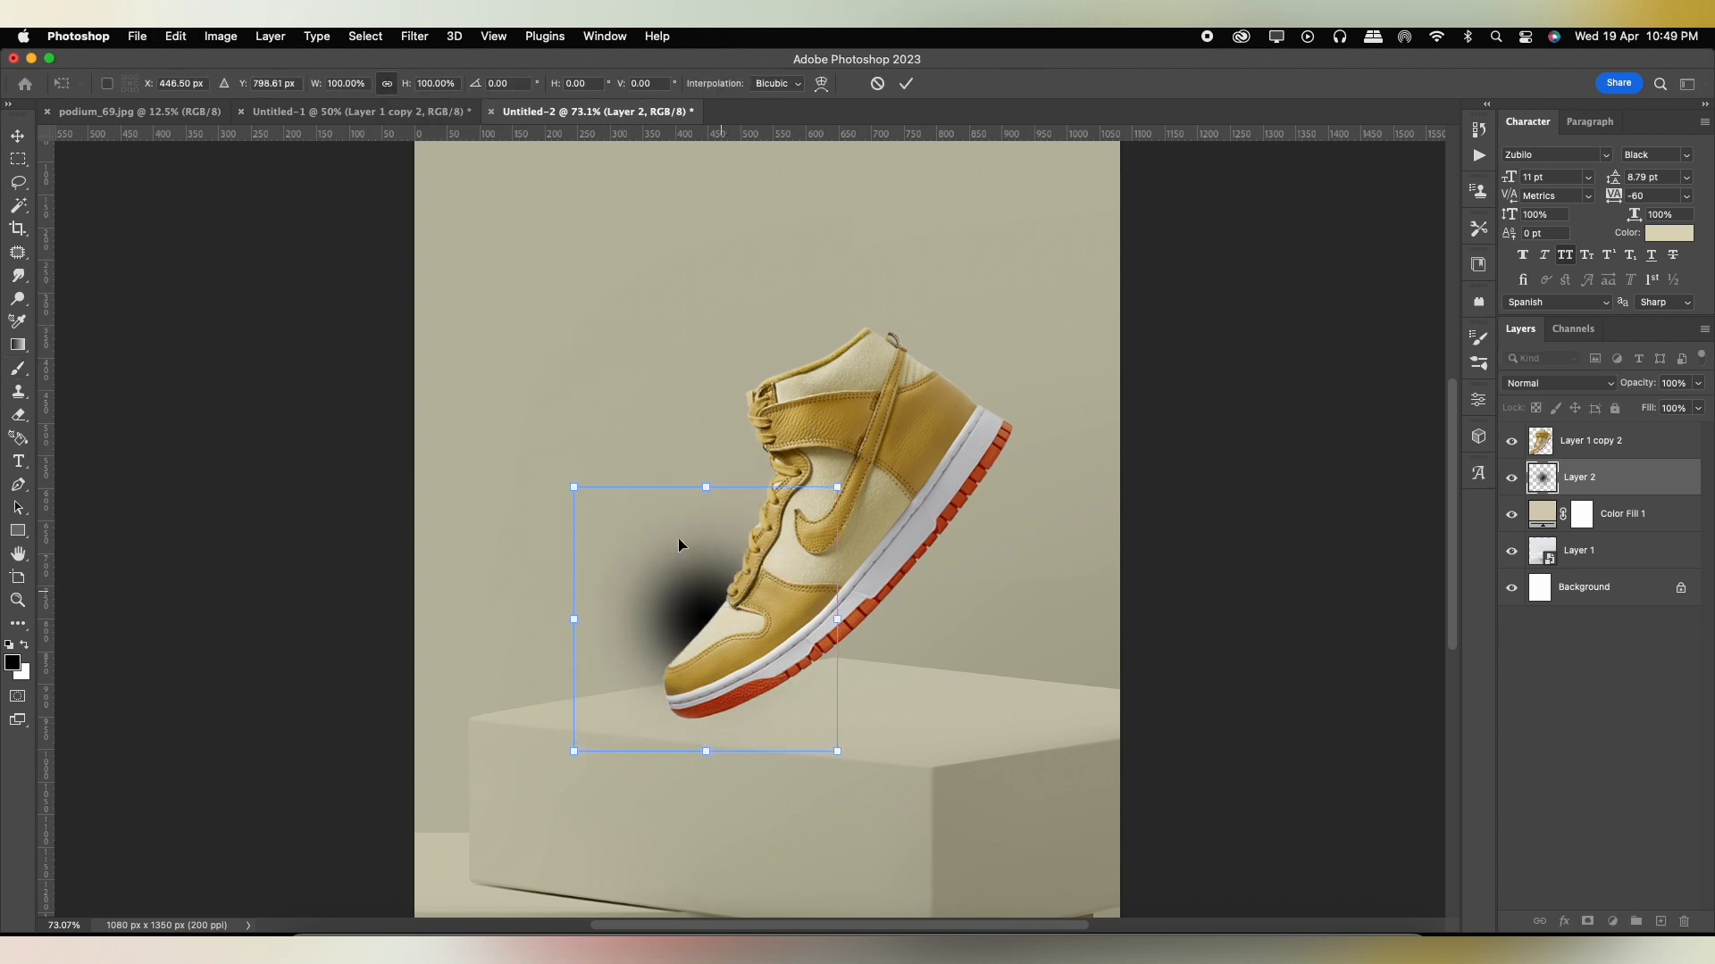
# Flatten and widen the black dab, and distort it in perspective into a shadow under the shoe.
pyautogui.moveTo(576, 492); pyautogui.dragTo(573, 611)
pyautogui.moveTo(837, 619); pyautogui.dragTo(1342, 624)
pyautogui.moveTo(959, 437); pyautogui.dragTo(867, 741)
pyautogui.scroll(-5, 1090, 716)
pyautogui.moveTo(1220, 766); pyautogui.dragTo(1240, 654)
pyautogui.moveTo(1028, 714); pyautogui.dragTo(1074, 730)
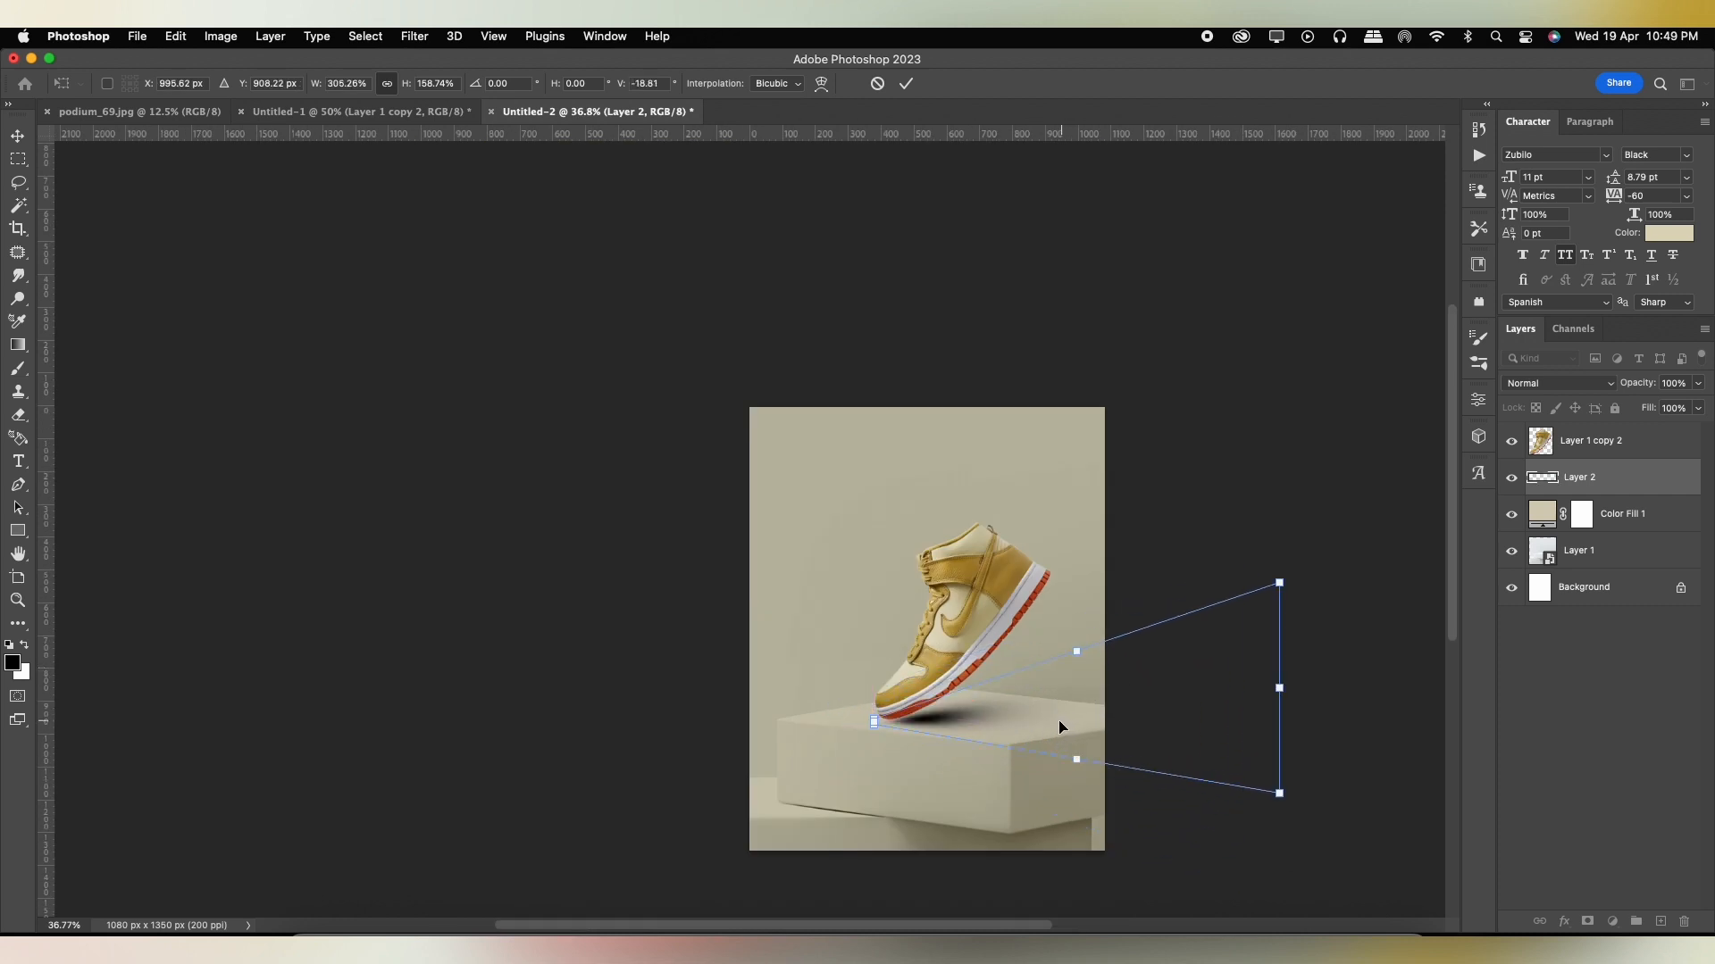
# Stretch the shadow's transform outward so it extends farther across the podium's top.
pyautogui.scroll(2, 1063, 723)
pyautogui.moveTo(1320, 683); pyautogui.dragTo(1358, 701)
pyautogui.scroll(4, 1022, 688)
pyautogui.scroll(2, 994, 686)
pyautogui.scroll(-2, 965, 697)
pyautogui.hscroll(5, 946, 703)
pyautogui.moveTo(1078, 699); pyautogui.dragTo(1181, 693)
pyautogui.press('super+z')
pyautogui.moveTo(1063, 721); pyautogui.dragTo(1253, 694)
# Finish enlarging the shadow to about 521% width and 249% height, position it under the toe and apply the transform.
pyautogui.scroll(4, 520, 698)
pyautogui.moveTo(510, 713); pyautogui.dragTo(452, 737)
pyautogui.scroll(-6, 482, 734)
pyautogui.moveTo(897, 724); pyautogui.dragTo(991, 714)
pyautogui.scroll(5, 659, 705)
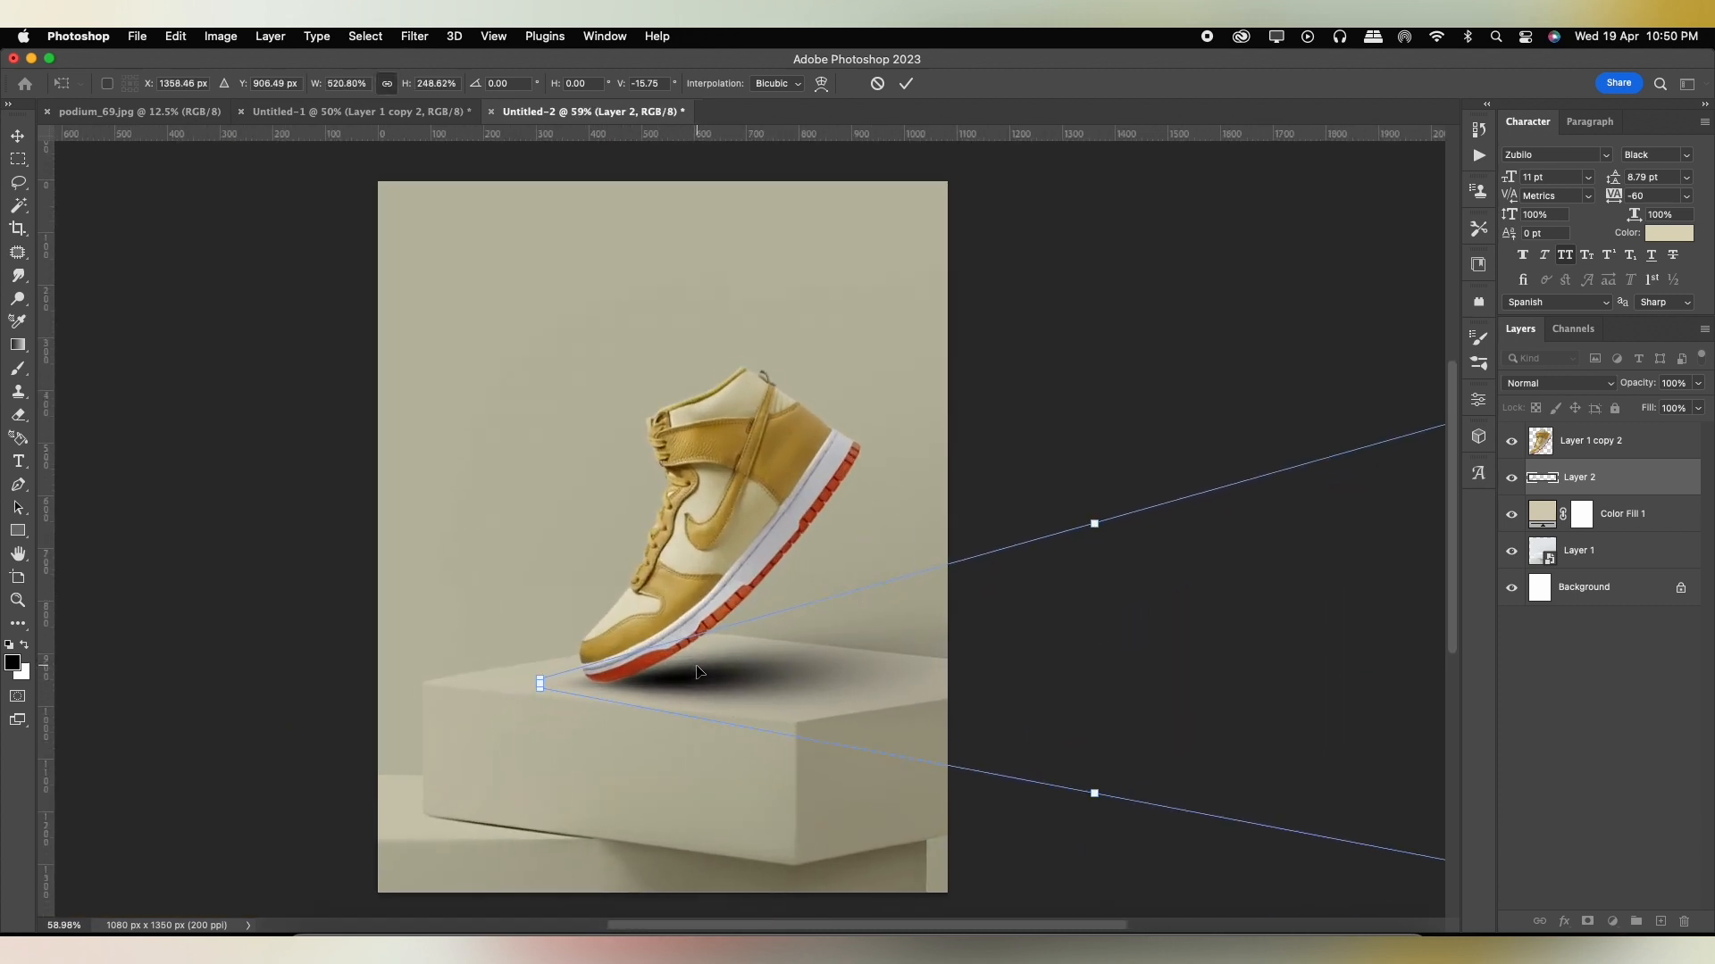
pyautogui.scroll(1, 699, 672)
pyautogui.moveTo(689, 679); pyautogui.dragTo(671, 683)
pyautogui.click(906, 86)
# Erase the shadow spilling out in front of the shoe's toe and enlarge the eraser to 125 px.
pyautogui.scroll(4, 656, 676)
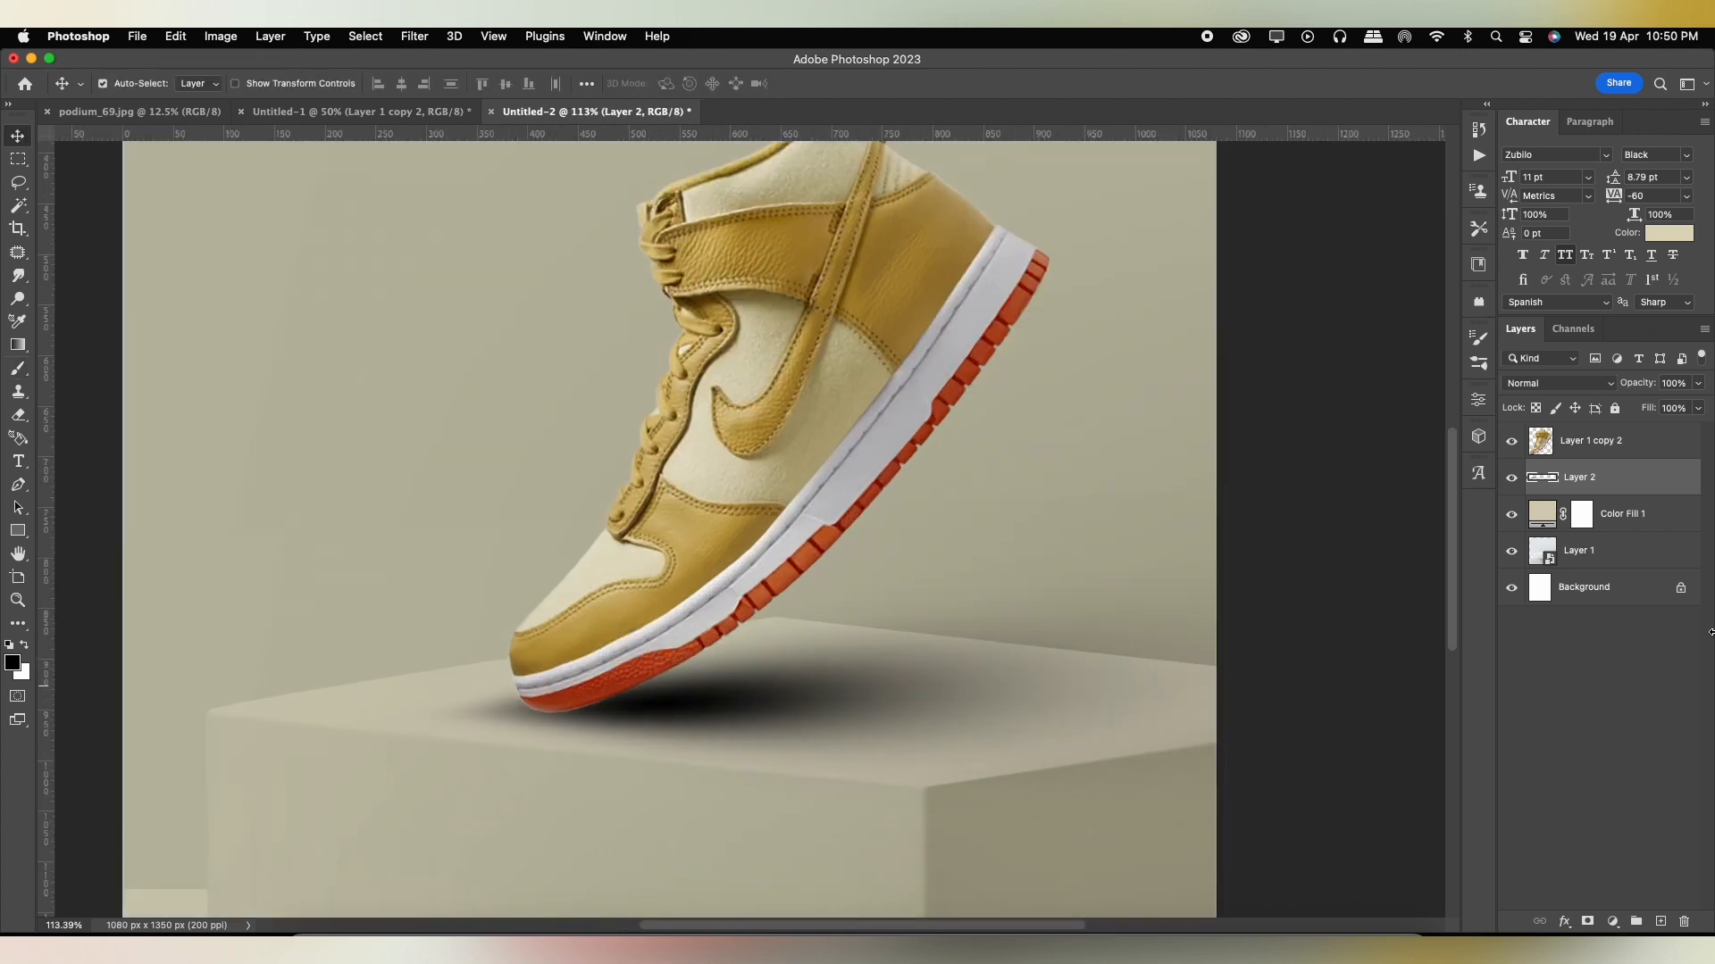
pyautogui.press('e')
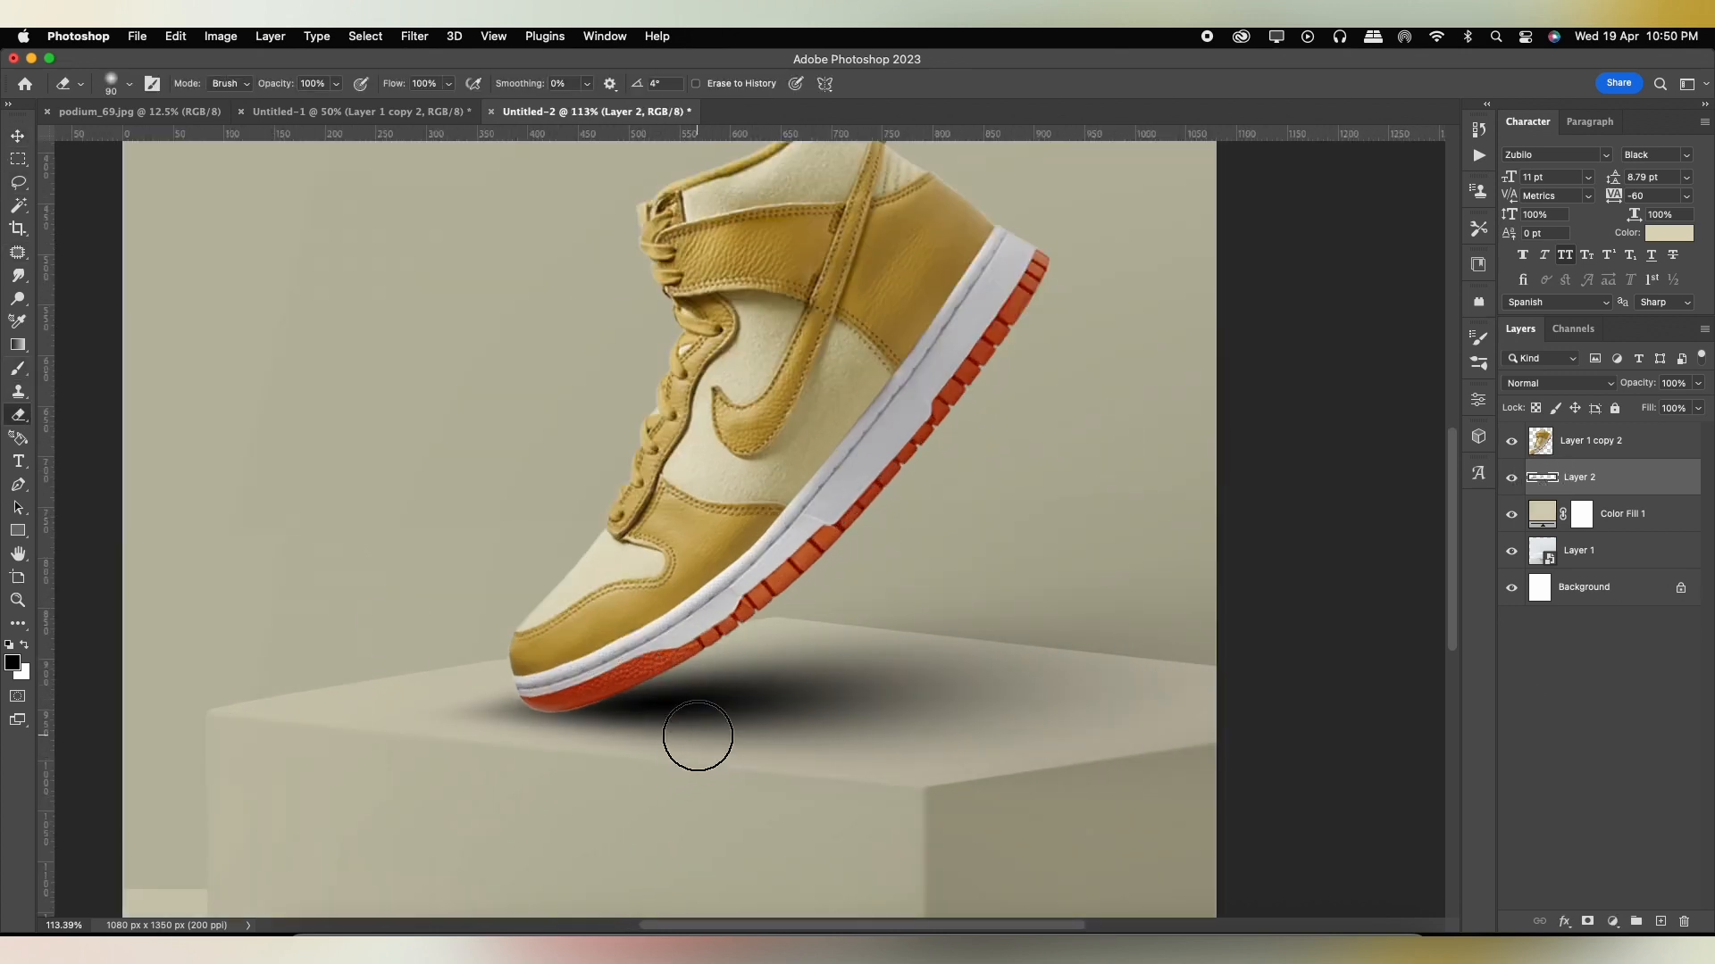
pyautogui.moveTo(473, 692)
pyautogui.mouseDown()
pyautogui.moveTo(484, 744)
pyautogui.moveTo(469, 721)
pyautogui.moveTo(497, 676)
pyautogui.moveTo(503, 731)
pyautogui.moveTo(577, 783)
pyautogui.moveTo(421, 708)
pyautogui.moveTo(356, 712)
pyautogui.moveTo(498, 766)
pyautogui.mouseUp()
pyautogui.press('[')
pyautogui.press('[')
pyautogui.press(']')
pyautogui.press(']')
pyautogui.press(']')
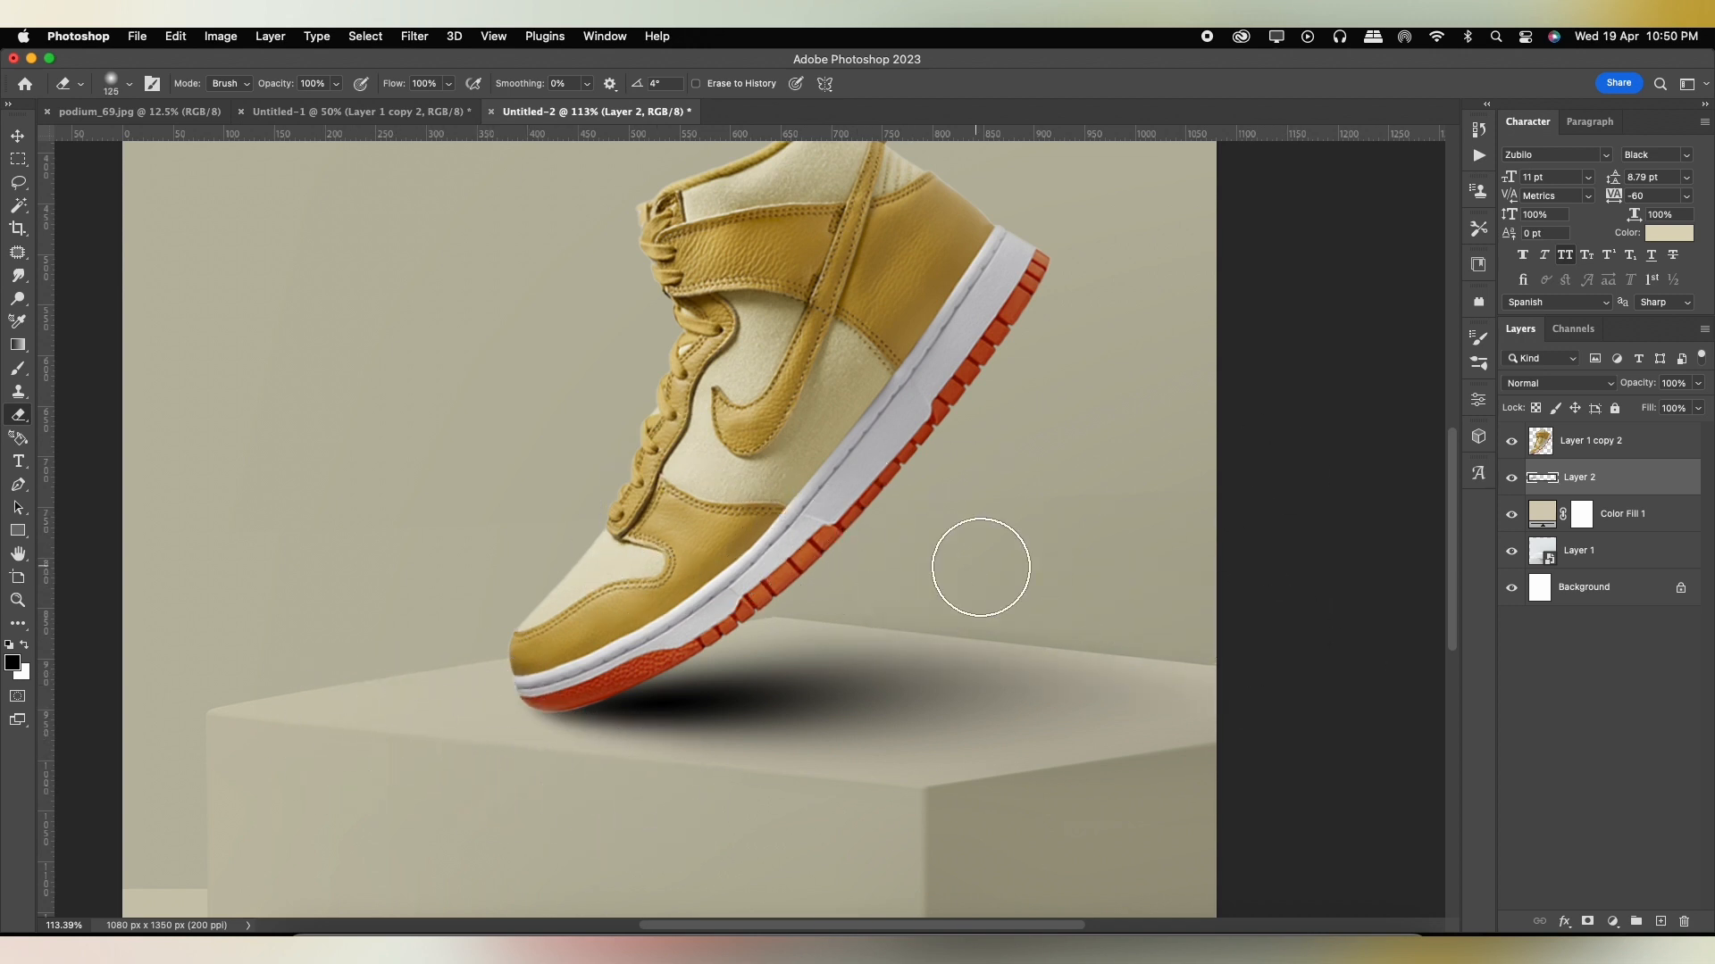
# Erase the shadow spilling over the podium's front edge and lower the shadow layer's opacity to 67%.
pyautogui.moveTo(988, 871); pyautogui.dragTo(1162, 807)
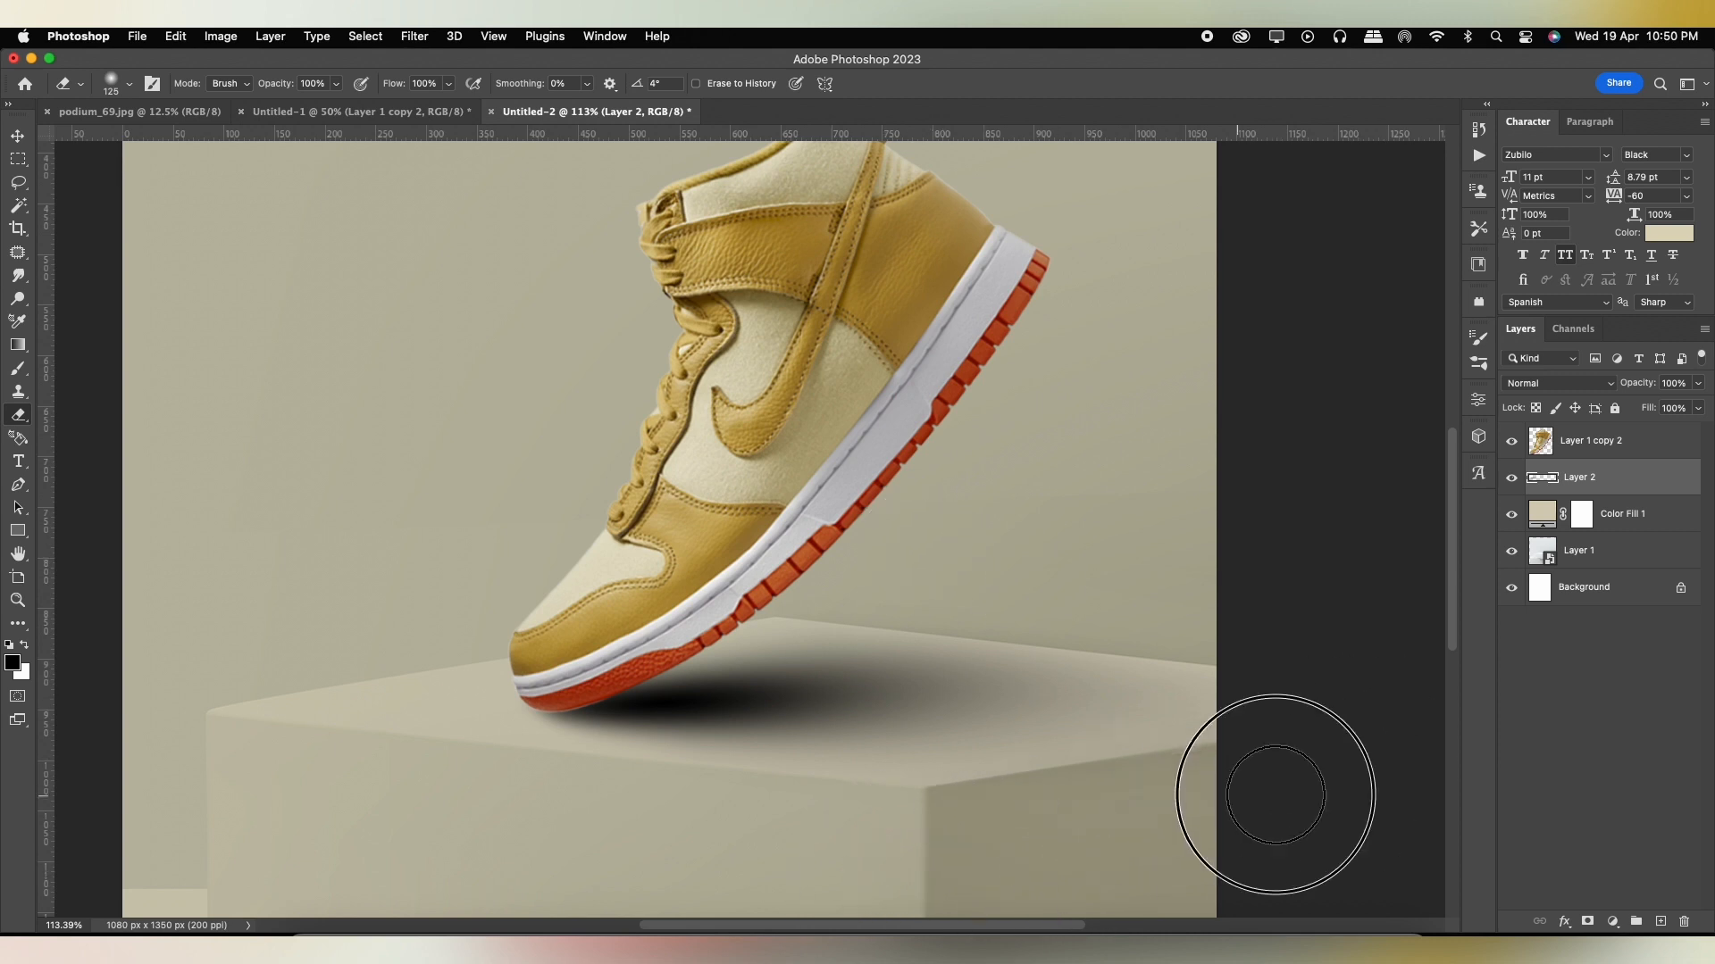
pyautogui.click(13, 134)
pyautogui.scroll(-3, 732, 464)
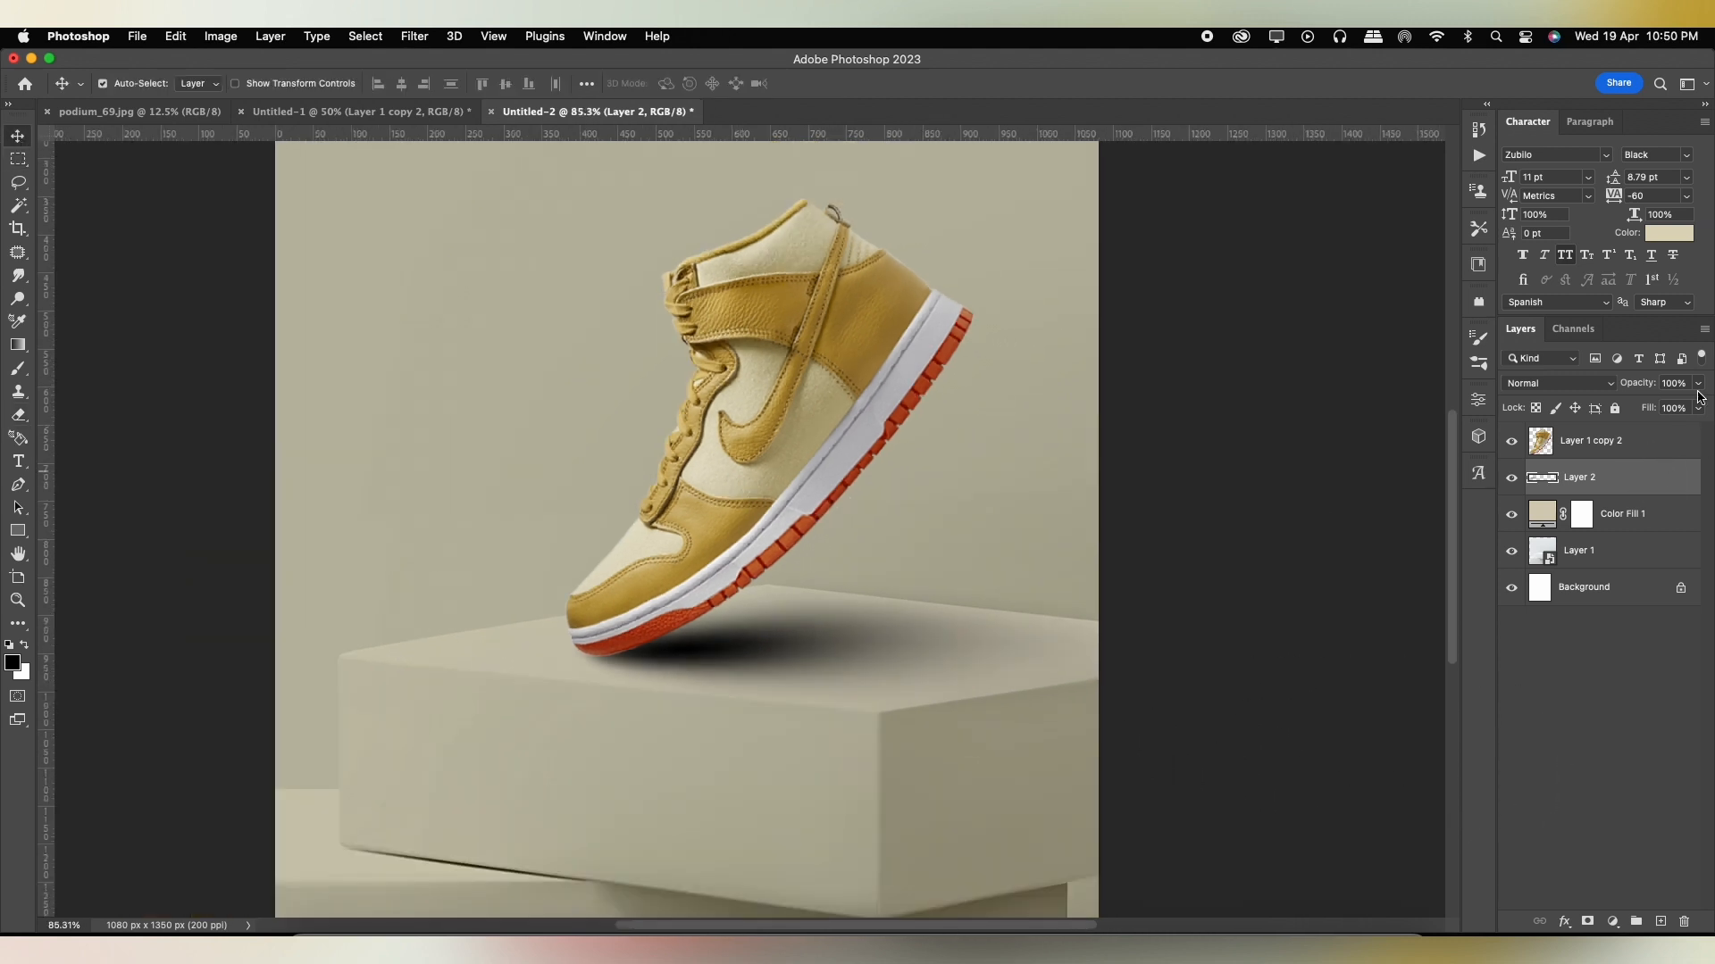
pyautogui.moveTo(1683, 404); pyautogui.dragTo(1679, 408)
pyautogui.scroll(-1, 903, 469)
# Duplicate the shoe layer and give the lower copy a black Color Overlay.
pyautogui.click(1599, 443)
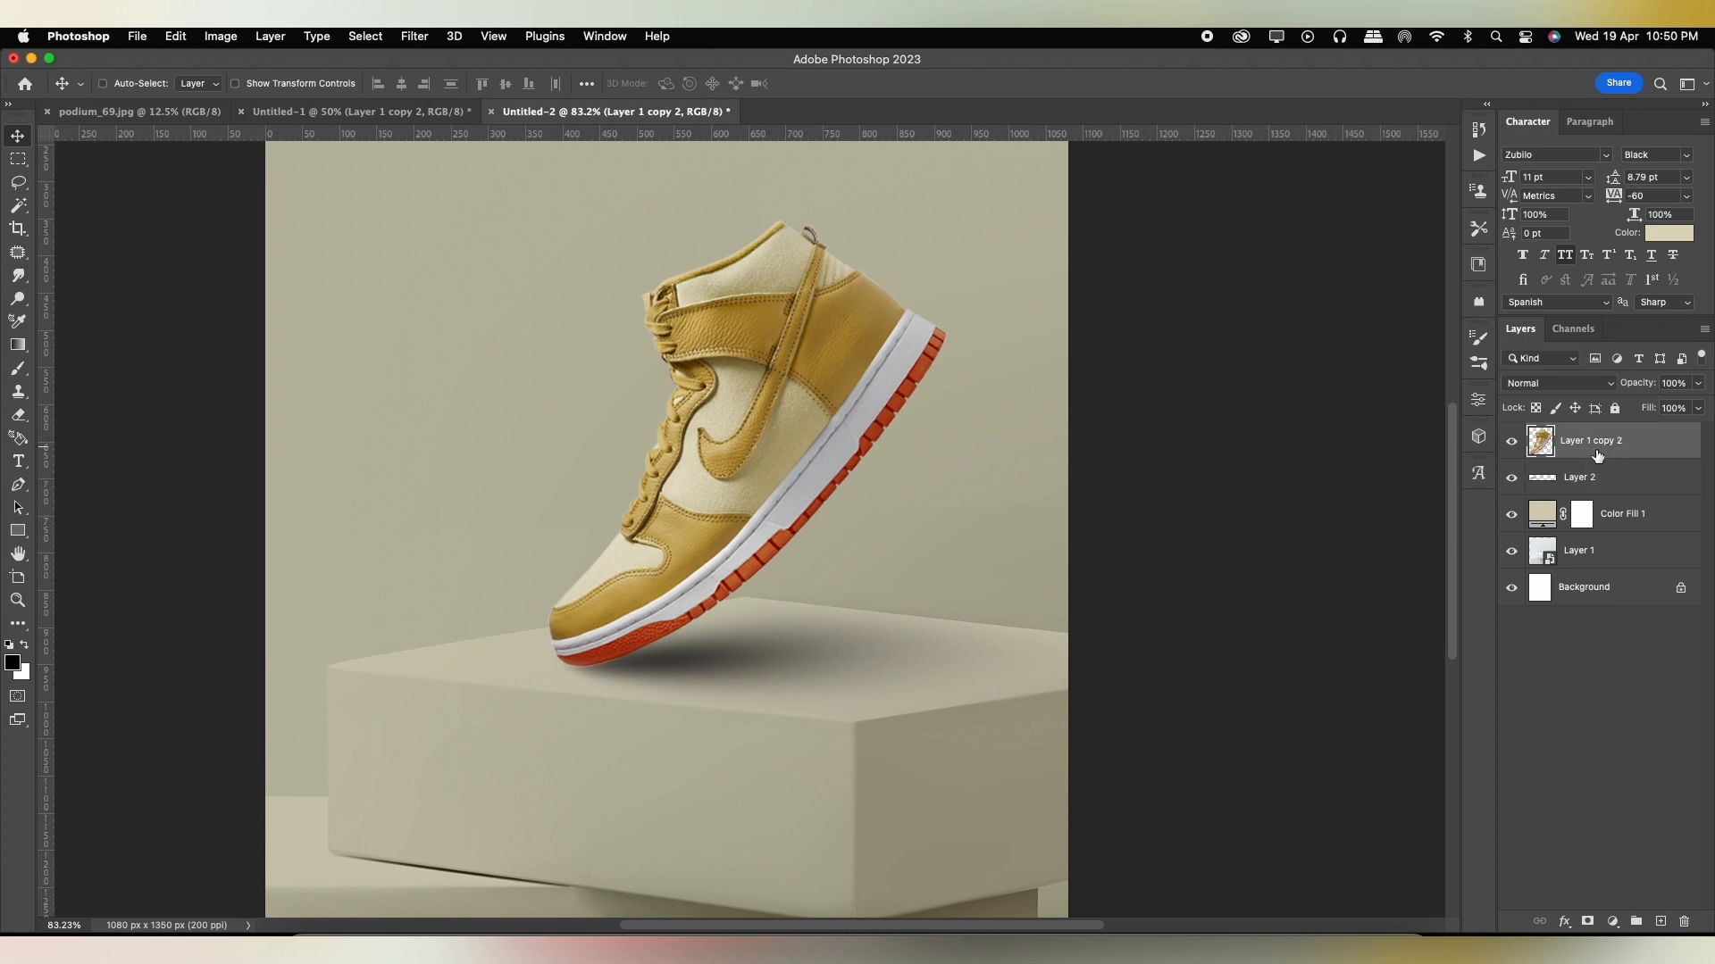
pyautogui.doubleClick(1668, 489)
pyautogui.click(1013, 370)
pyautogui.click(1348, 190)
pyautogui.click(1325, 388)
pyautogui.click(1513, 159)
pyautogui.click(1539, 141)
# Flatten and skew the black shoe copy onto the podium's top so it extends from the toe as a cast shadow.
pyautogui.press('super+t')
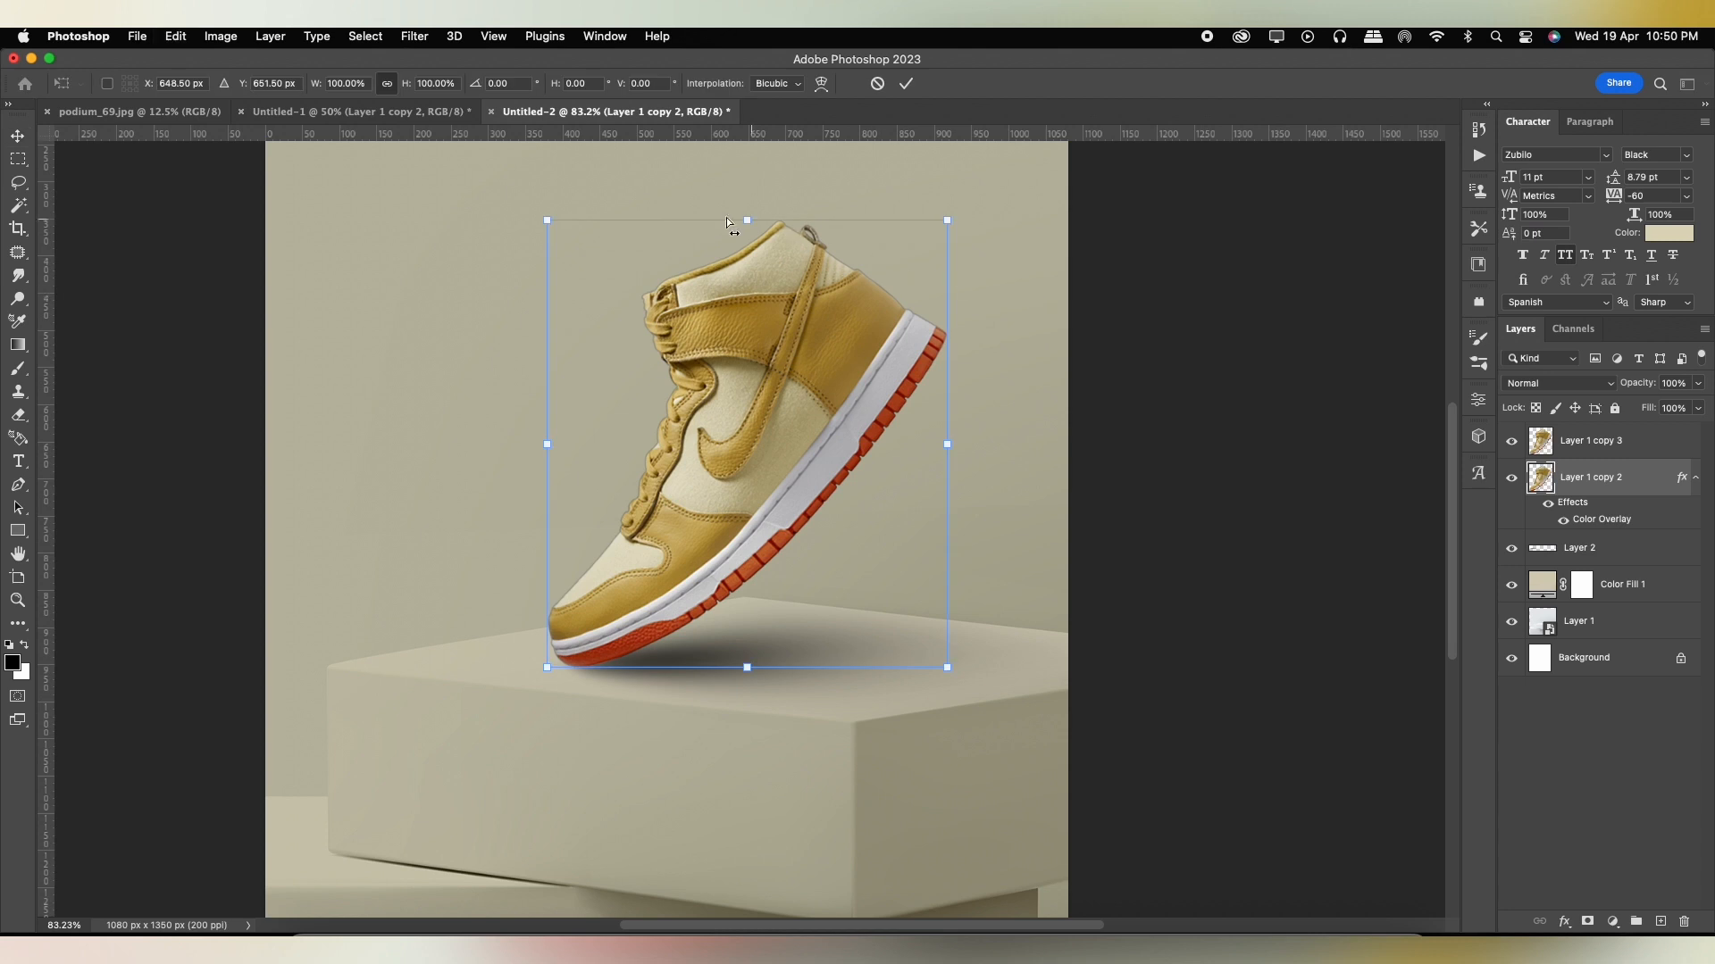
pyautogui.moveTo(749, 220); pyautogui.dragTo(869, 615)
pyautogui.moveTo(1009, 641)
pyautogui.mouseDown()
pyautogui.moveTo(995, 672)
pyautogui.moveTo(1007, 655)
pyautogui.mouseUp()
pyautogui.moveTo(542, 666); pyautogui.dragTo(553, 668)
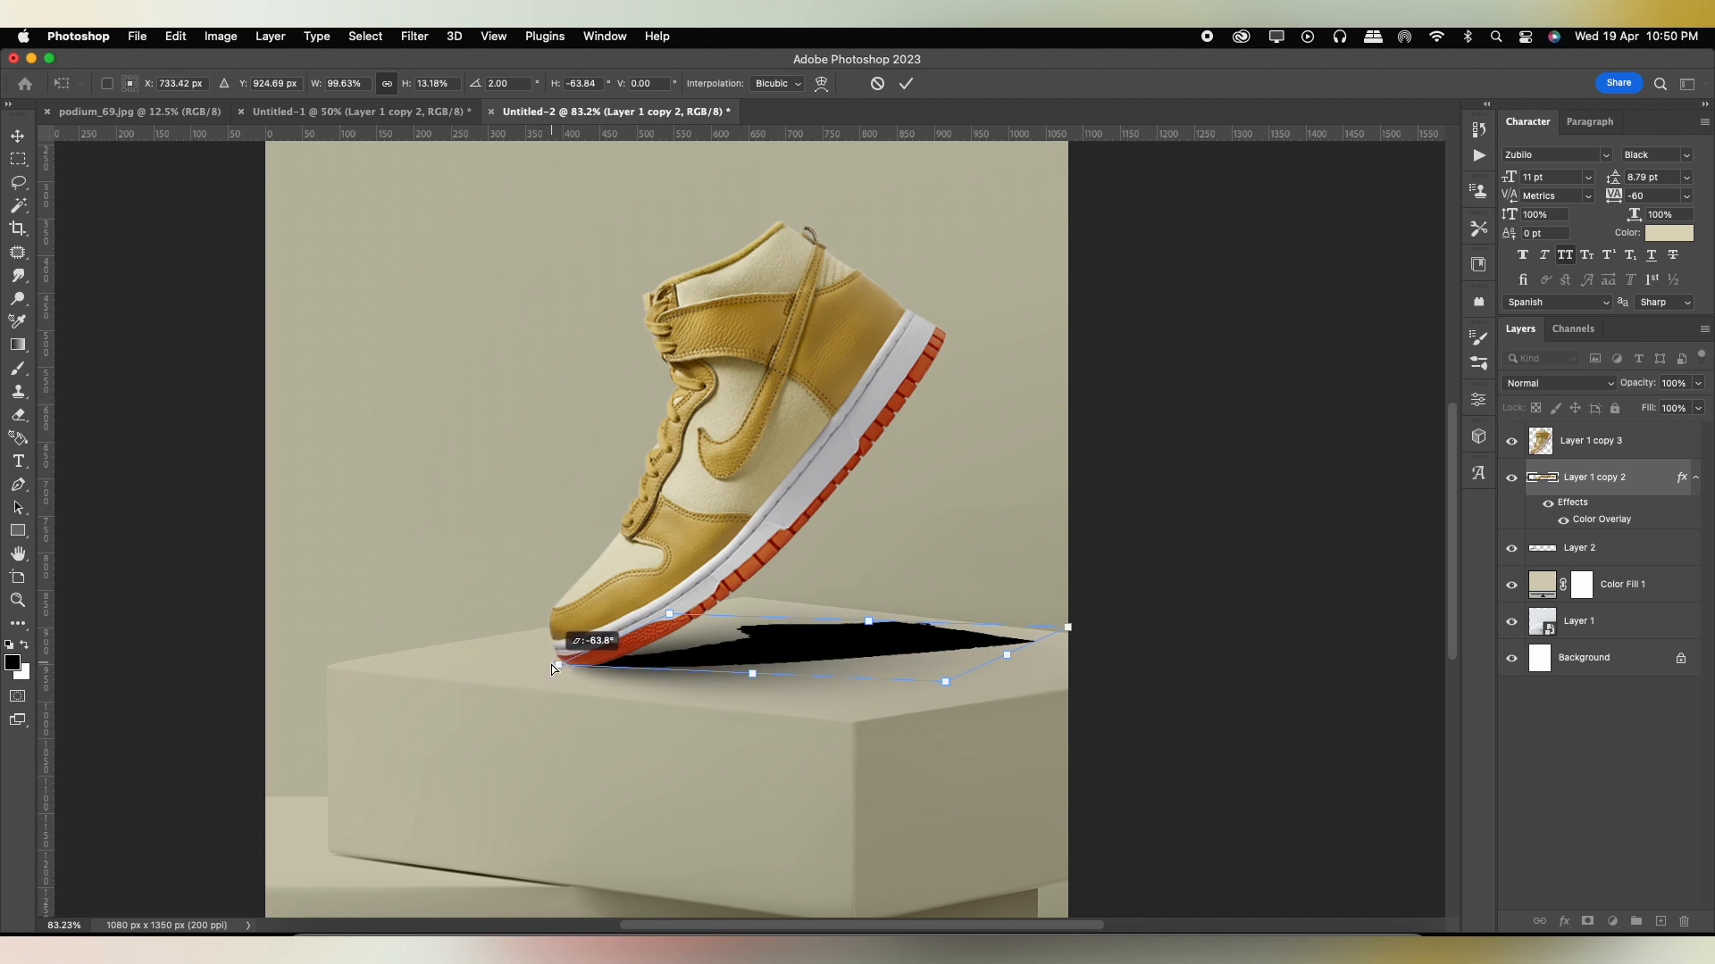
pyautogui.moveTo(1007, 668); pyautogui.dragTo(993, 661)
pyautogui.press('Return')
# Apply a Gaussian Blur of 31.7 pixels to the black shoe shadow and lower its opacity to 42%.
pyautogui.scroll(-6, 884, 636)
pyautogui.scroll(4, 850, 621)
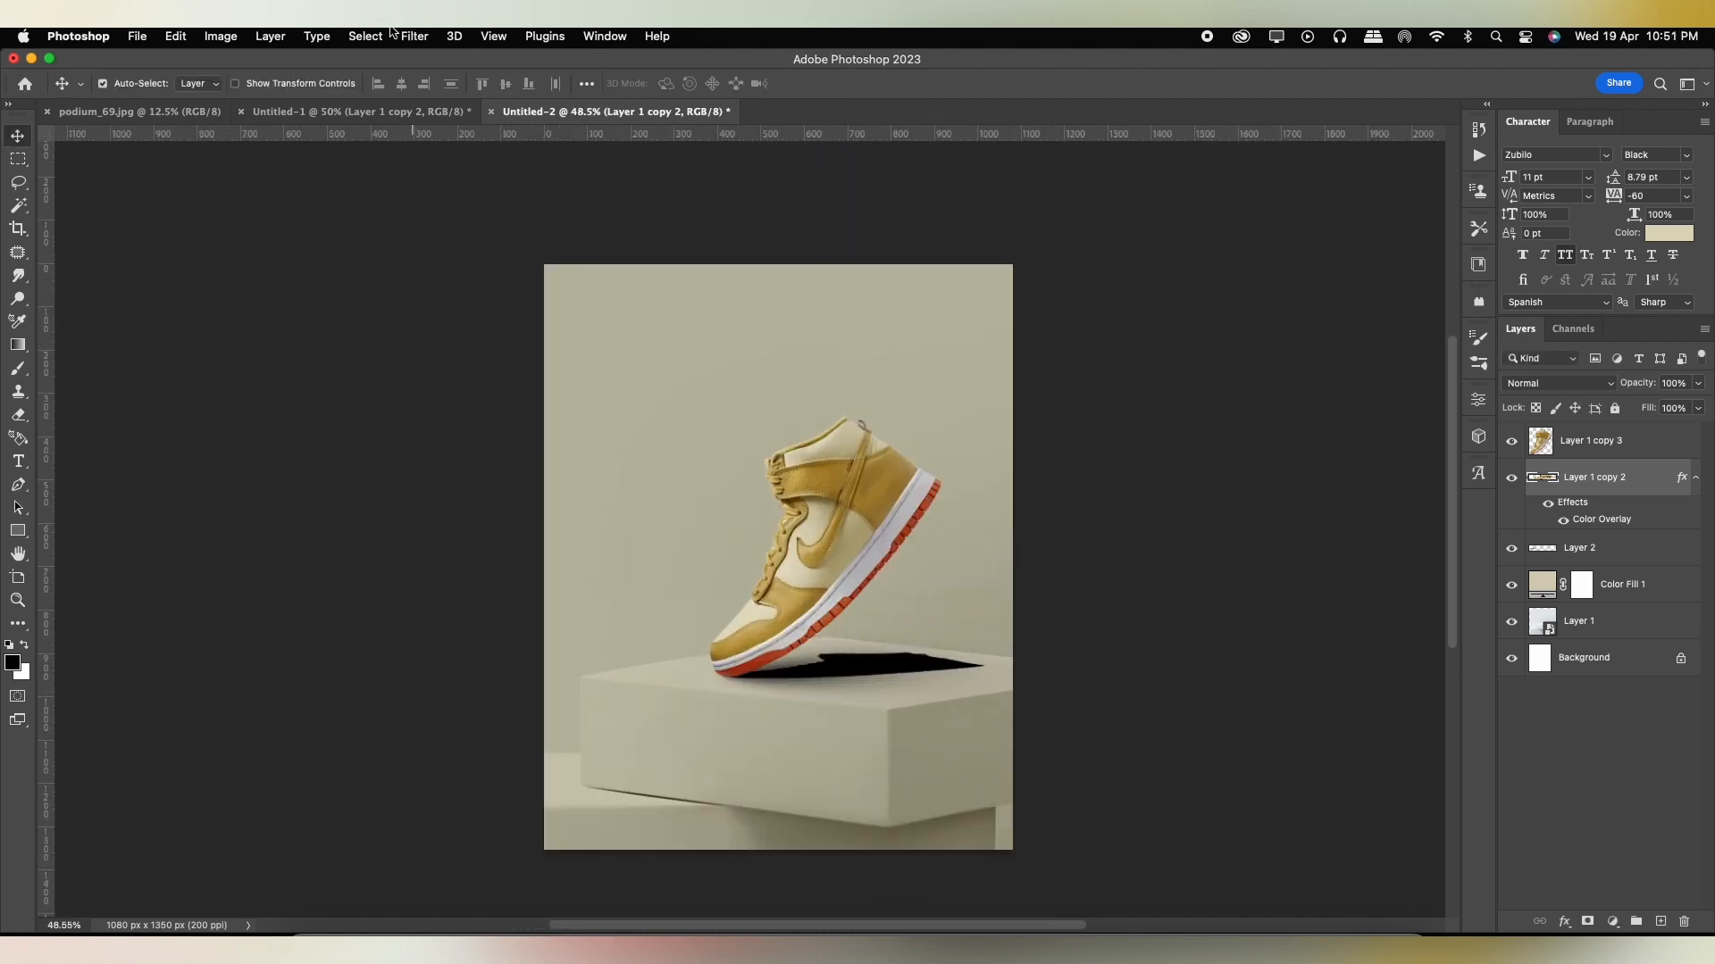
pyautogui.click(414, 37)
pyautogui.moveTo(434, 267)
pyautogui.click(698, 331)
pyautogui.scroll(2, 899, 612)
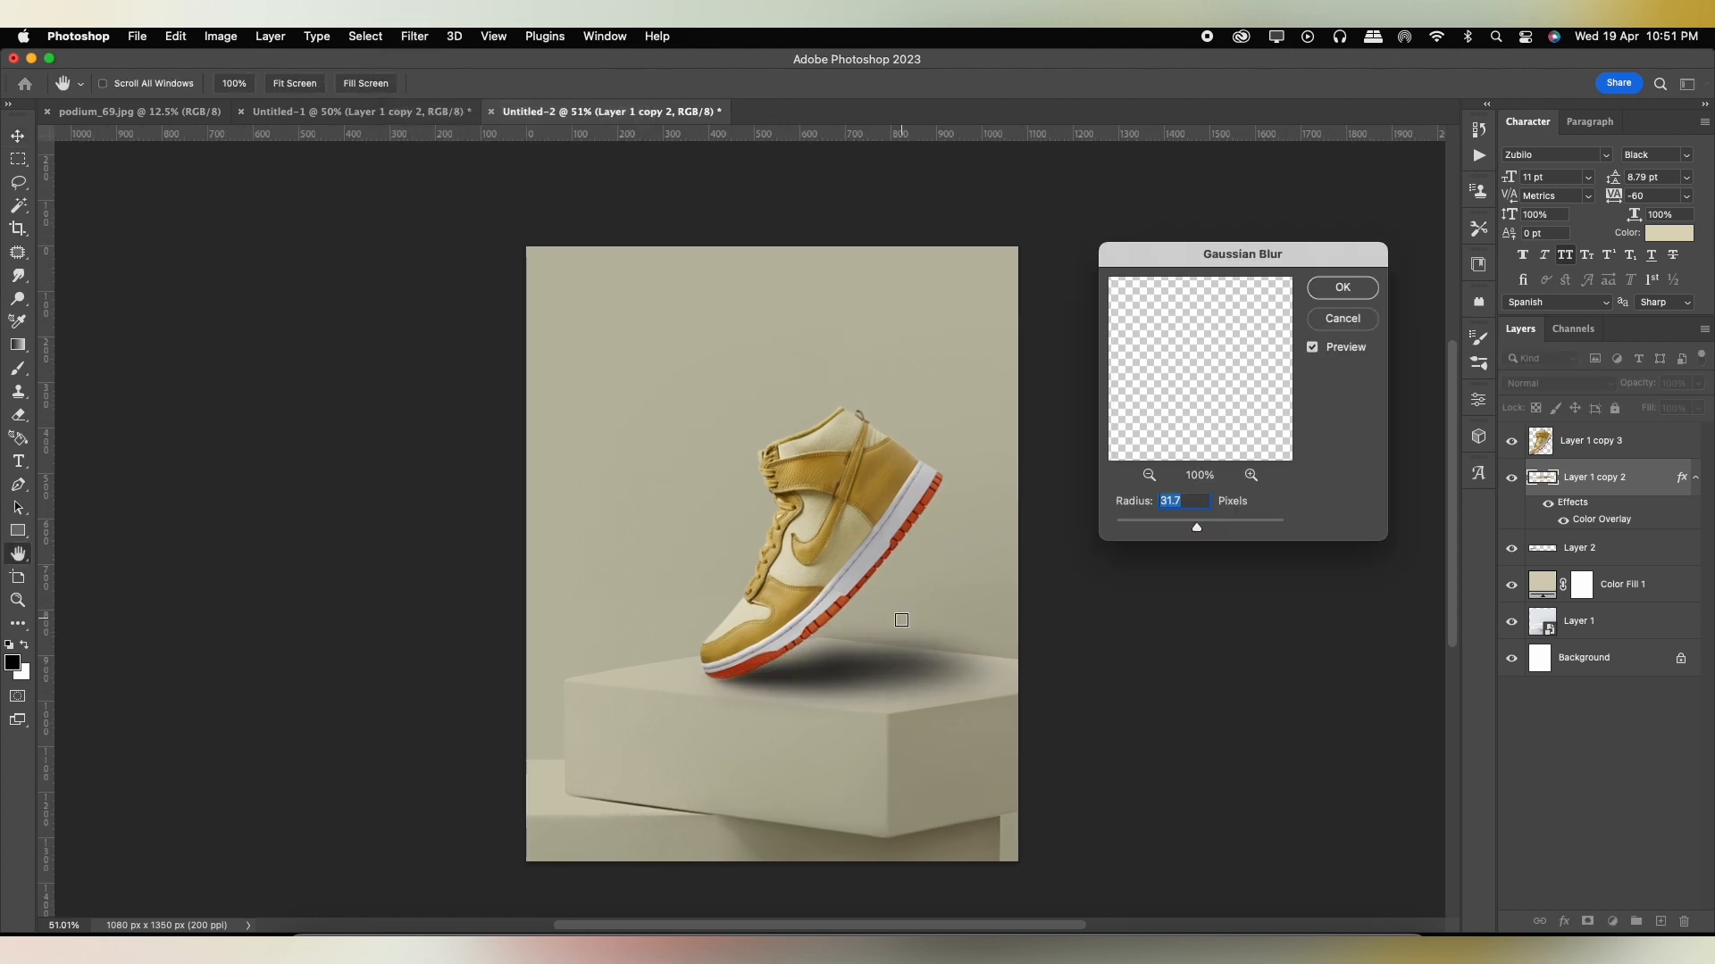
pyautogui.click(1337, 290)
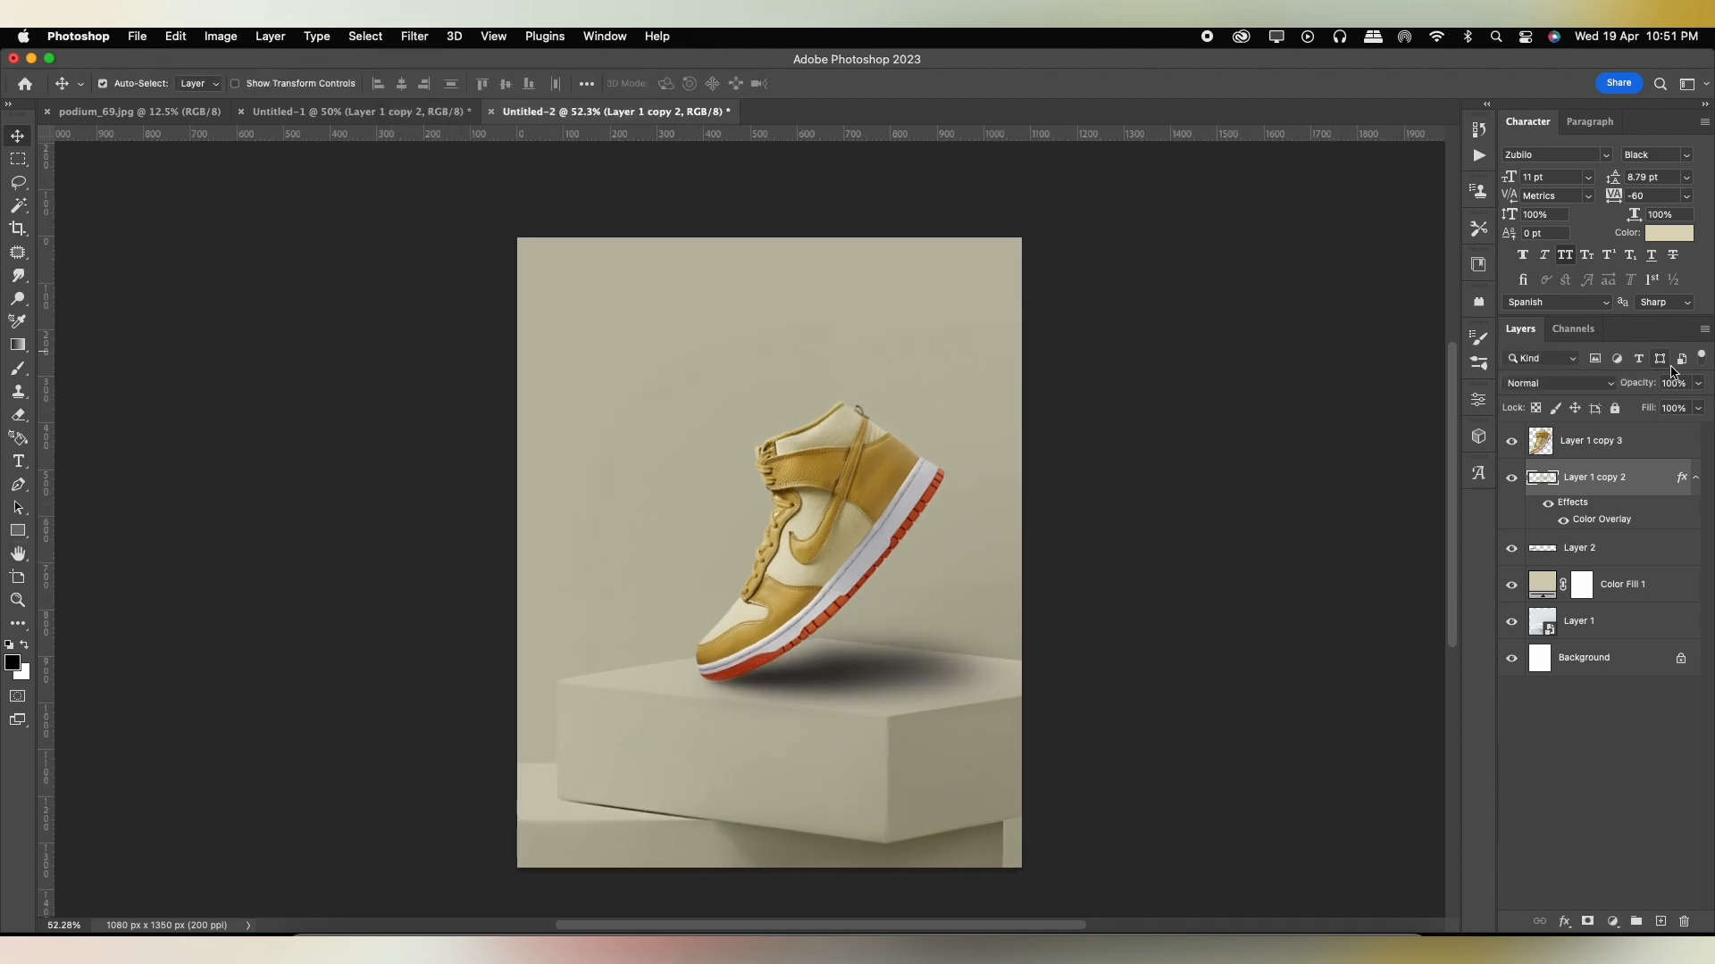
pyautogui.moveTo(1674, 411); pyautogui.dragTo(1659, 412)
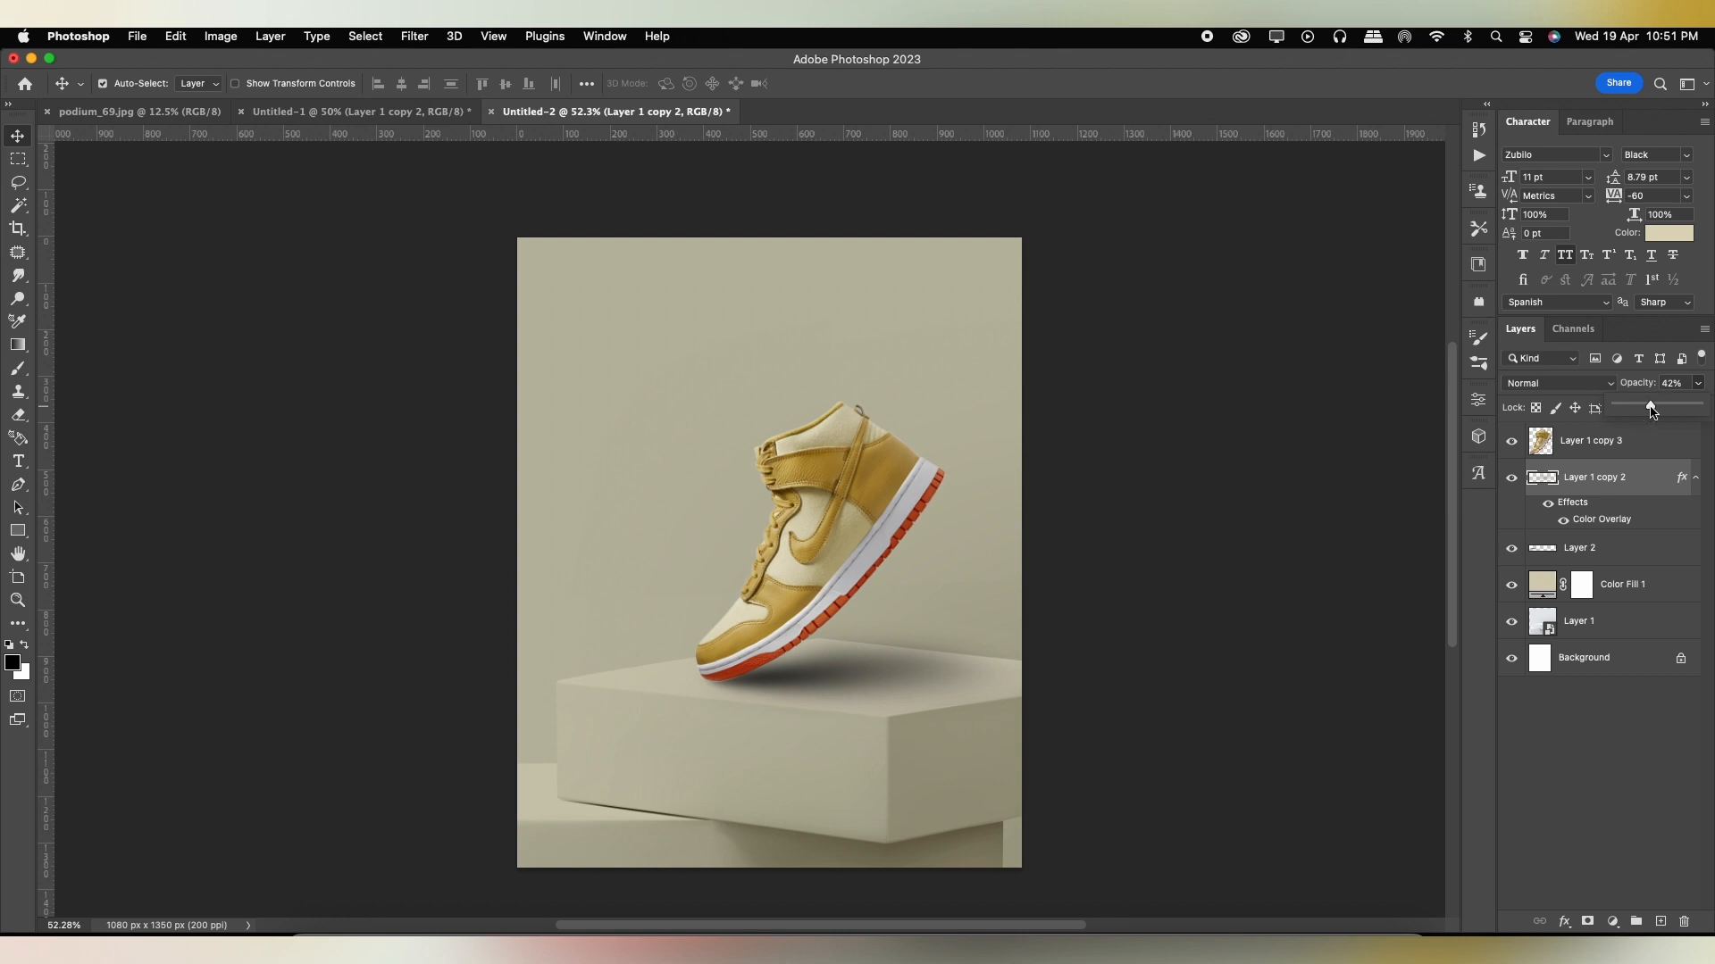
# Add a layer mask to the blurred shoe shadow and paint out the parts spilling past the podium's top face.
pyautogui.scroll(3, 1033, 636)
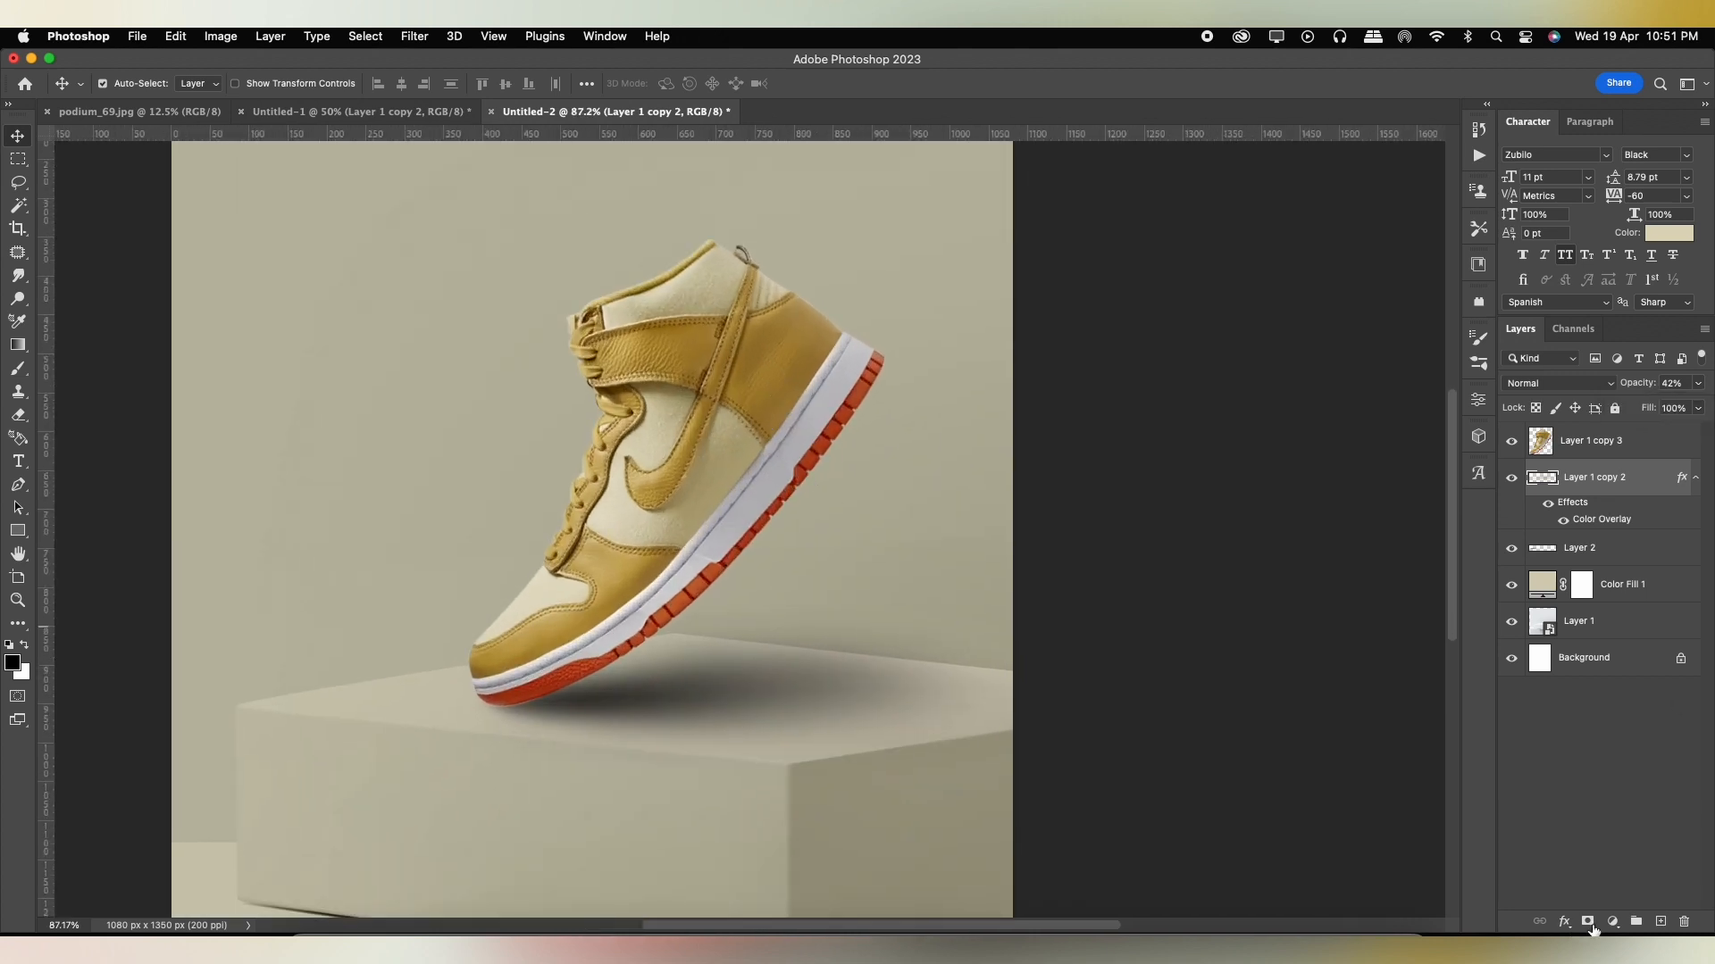
pyautogui.click(1586, 922)
pyautogui.press('b')
pyautogui.moveTo(777, 555); pyautogui.dragTo(1046, 595)
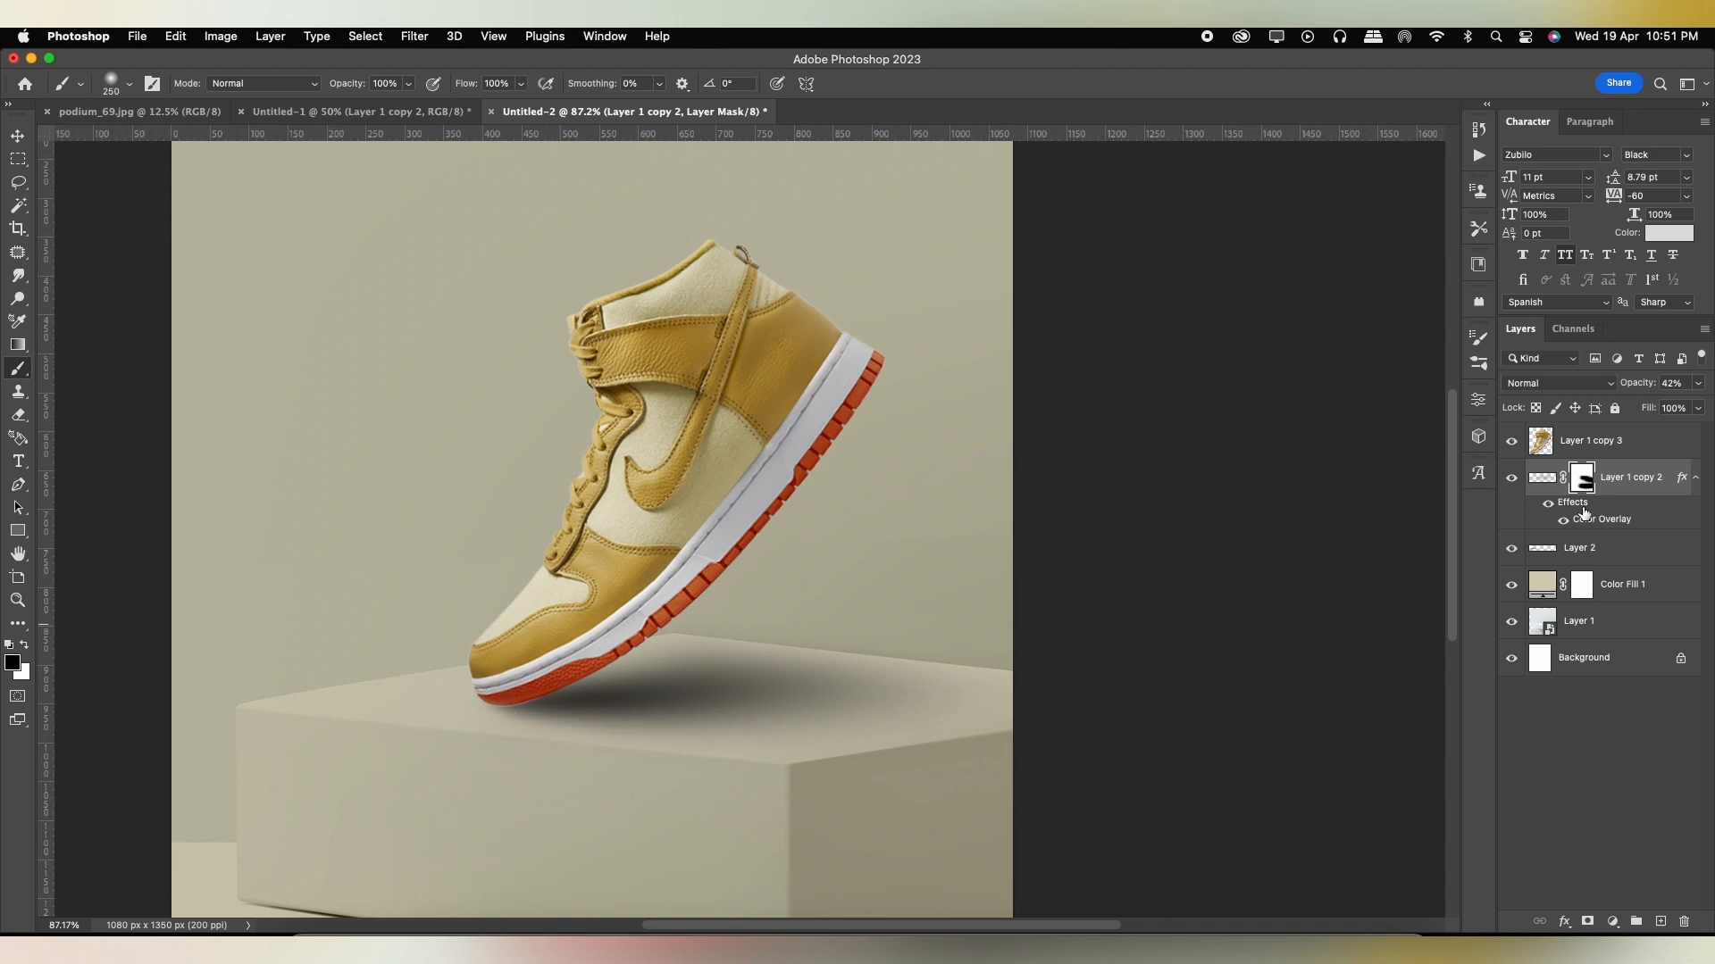
# Add a layer mask to Layer 2 and paint out its shadow beyond the podium's front and back edges.
pyautogui.click(1585, 552)
pyautogui.click(1587, 923)
pyautogui.moveTo(979, 811); pyautogui.dragTo(721, 871)
pyautogui.moveTo(1144, 629); pyautogui.dragTo(600, 536)
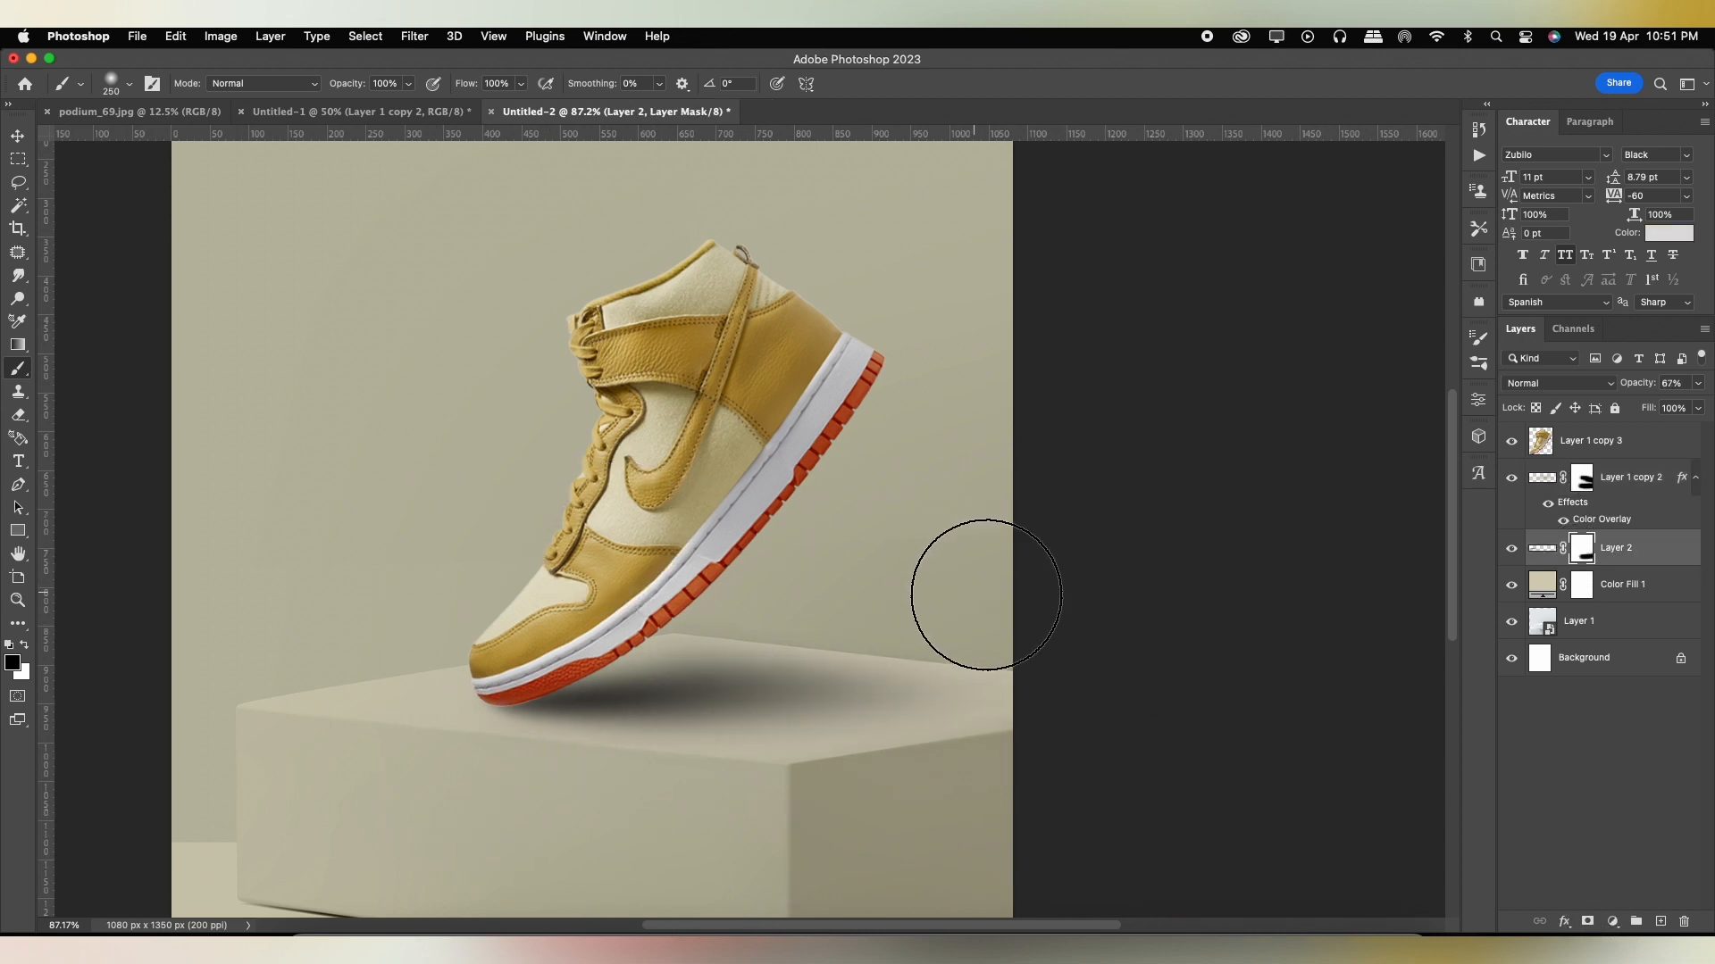
# Add an Exposure adjustment clipped to the shoe layer, with exposure about -1.13 and offset about -0.0053.
pyautogui.scroll(-5, 697, 264)
pyautogui.click(17, 137)
pyautogui.click(834, 605)
pyautogui.scroll(5, 834, 605)
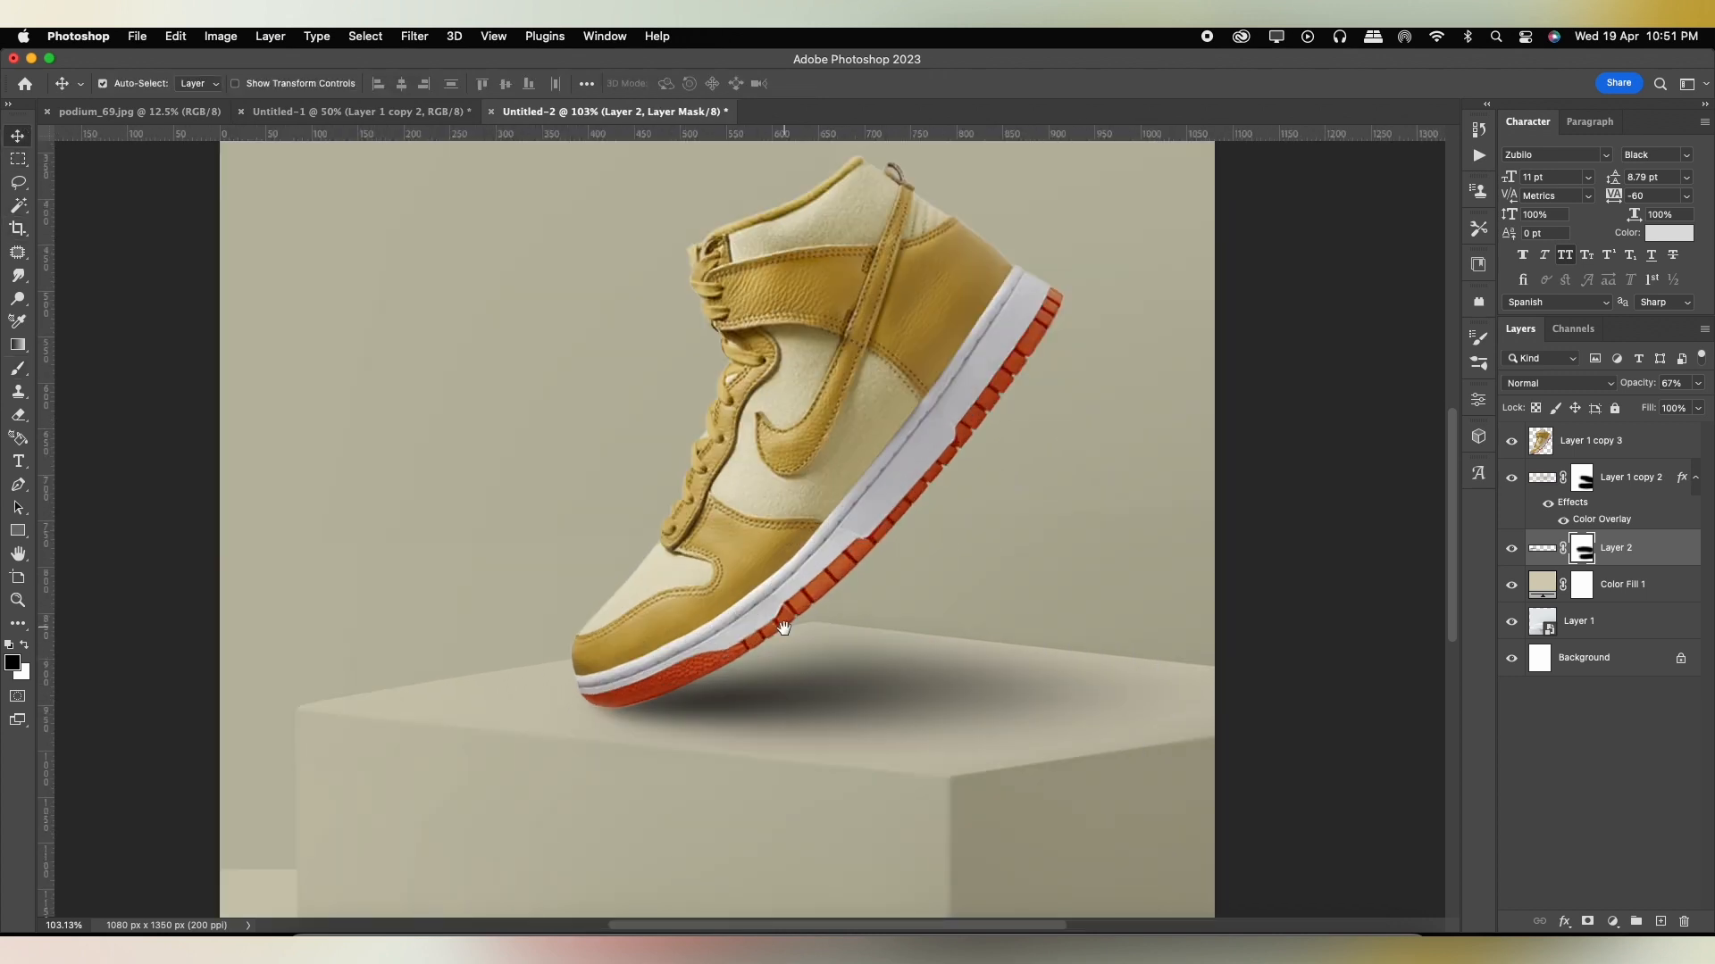
pyautogui.scroll(-2, 790, 577)
pyautogui.scroll(4, 790, 580)
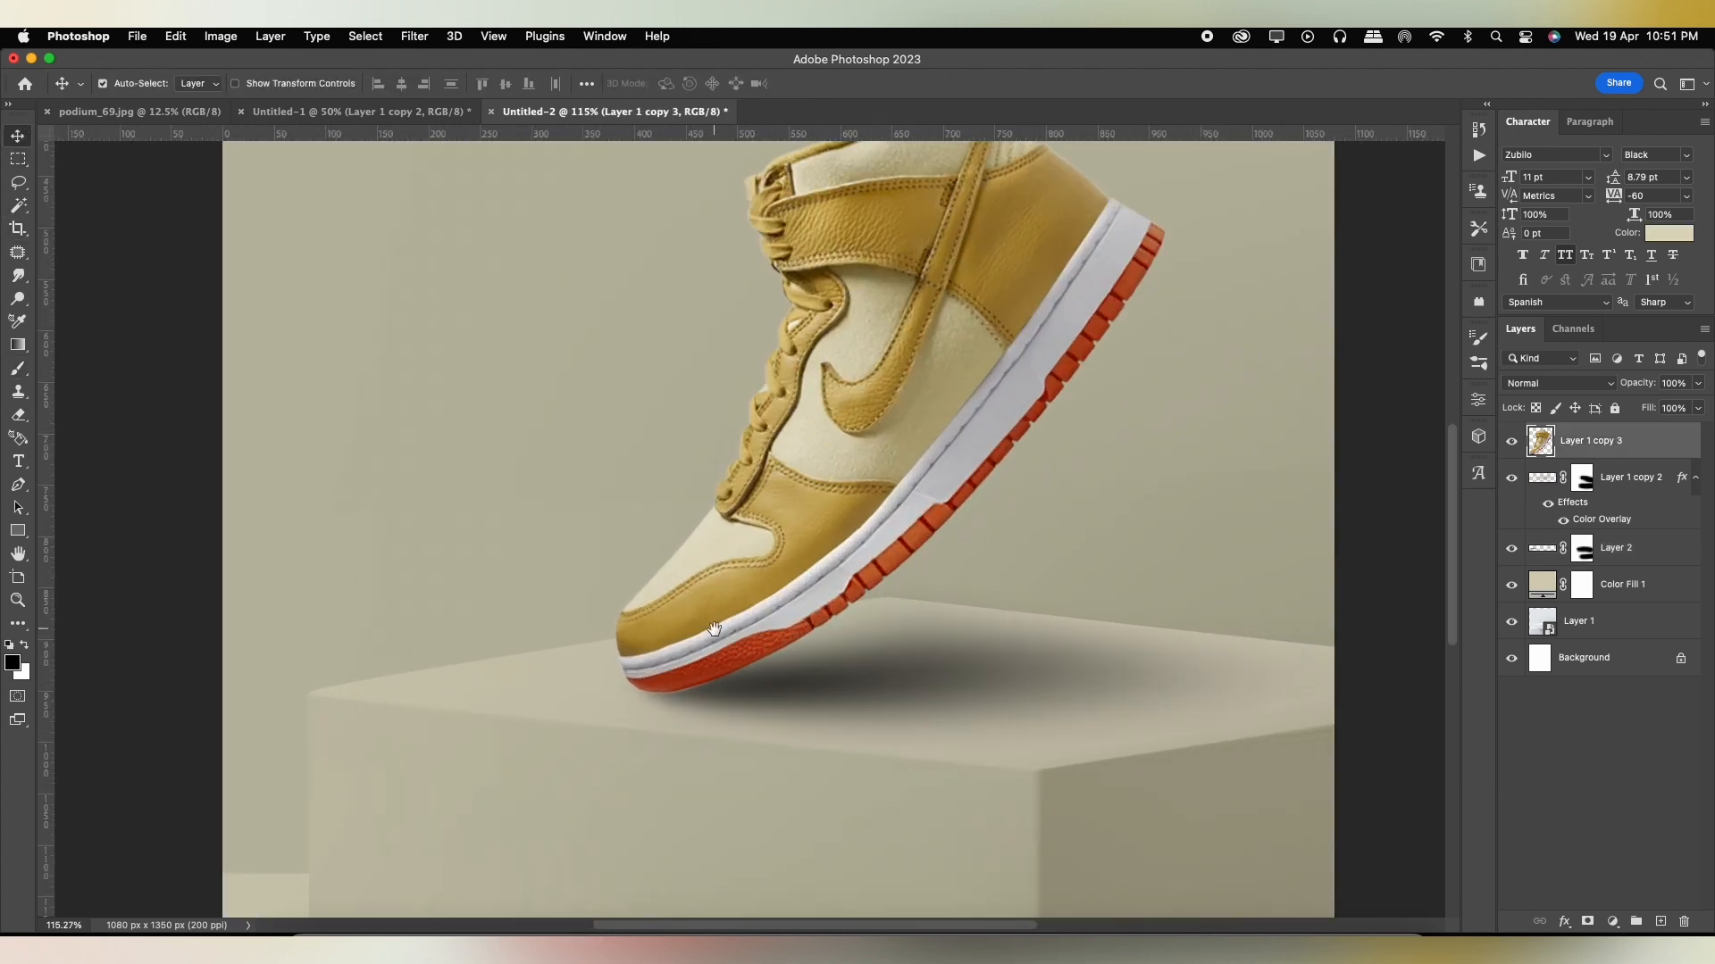
pyautogui.click(1612, 922)
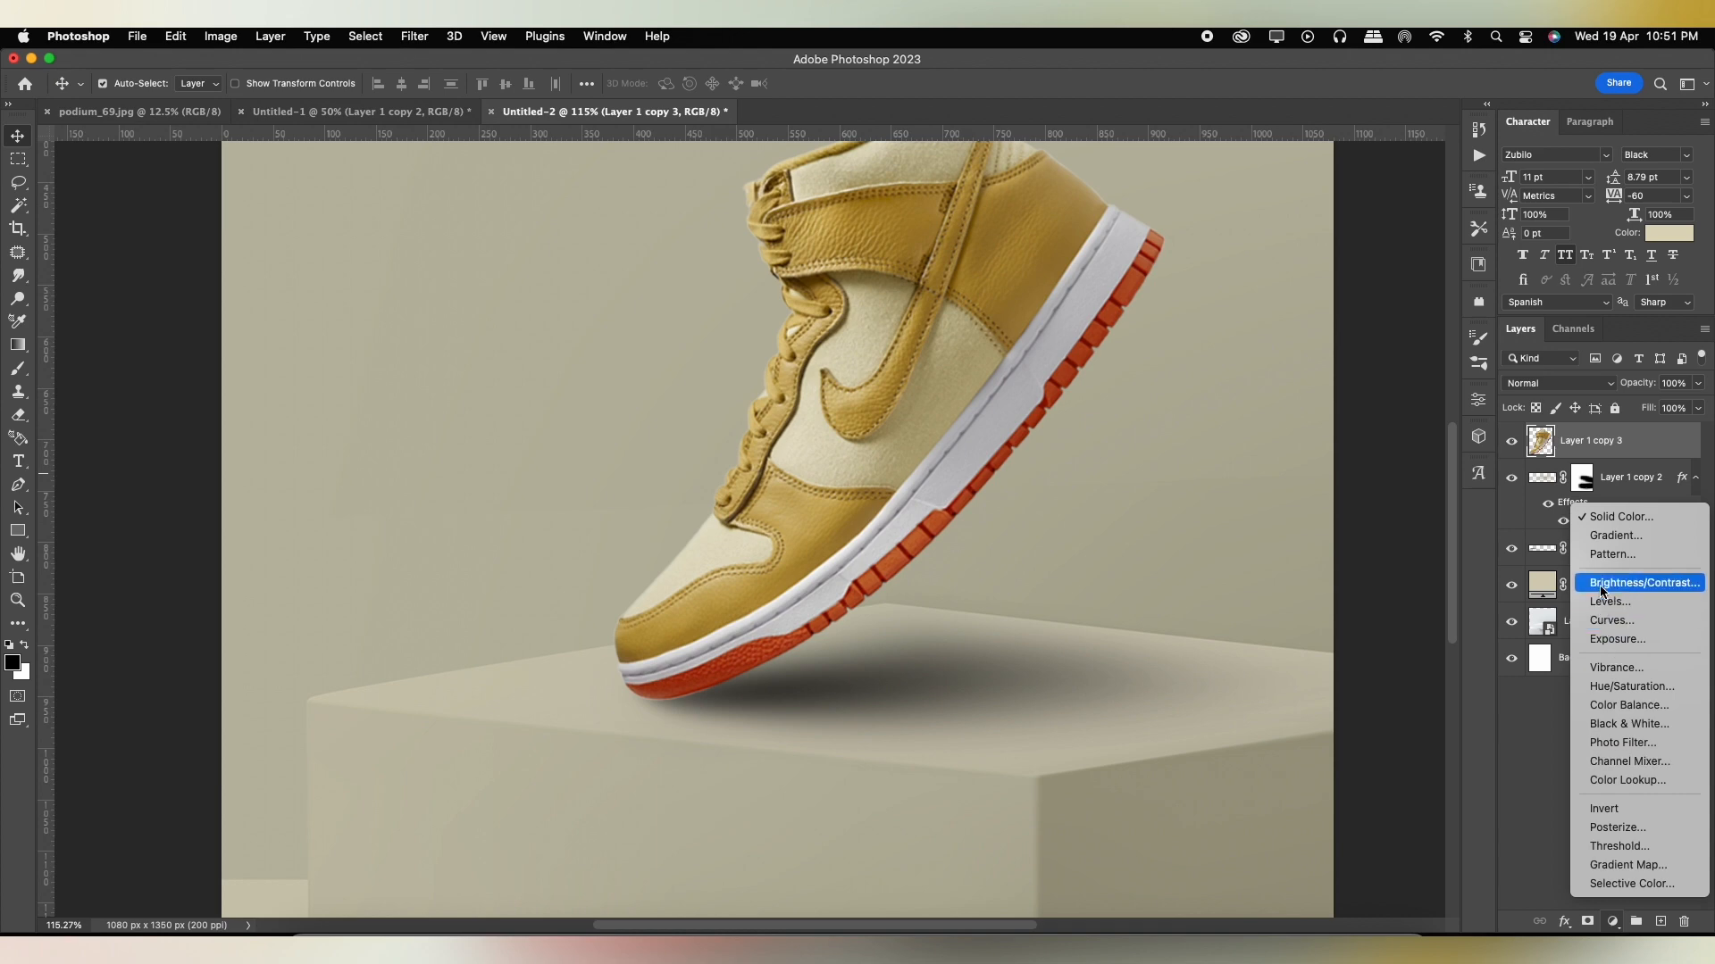
pyautogui.click(1617, 640)
pyautogui.keyDown('alt'); pyautogui.click(1540, 455); pyautogui.keyUp('alt')
pyautogui.moveTo(1349, 496)
pyautogui.mouseDown()
pyautogui.moveTo(1329, 497)
pyautogui.moveTo(1358, 529)
pyautogui.moveTo(1335, 531)
pyautogui.moveTo(1335, 497)
pyautogui.mouseUp()
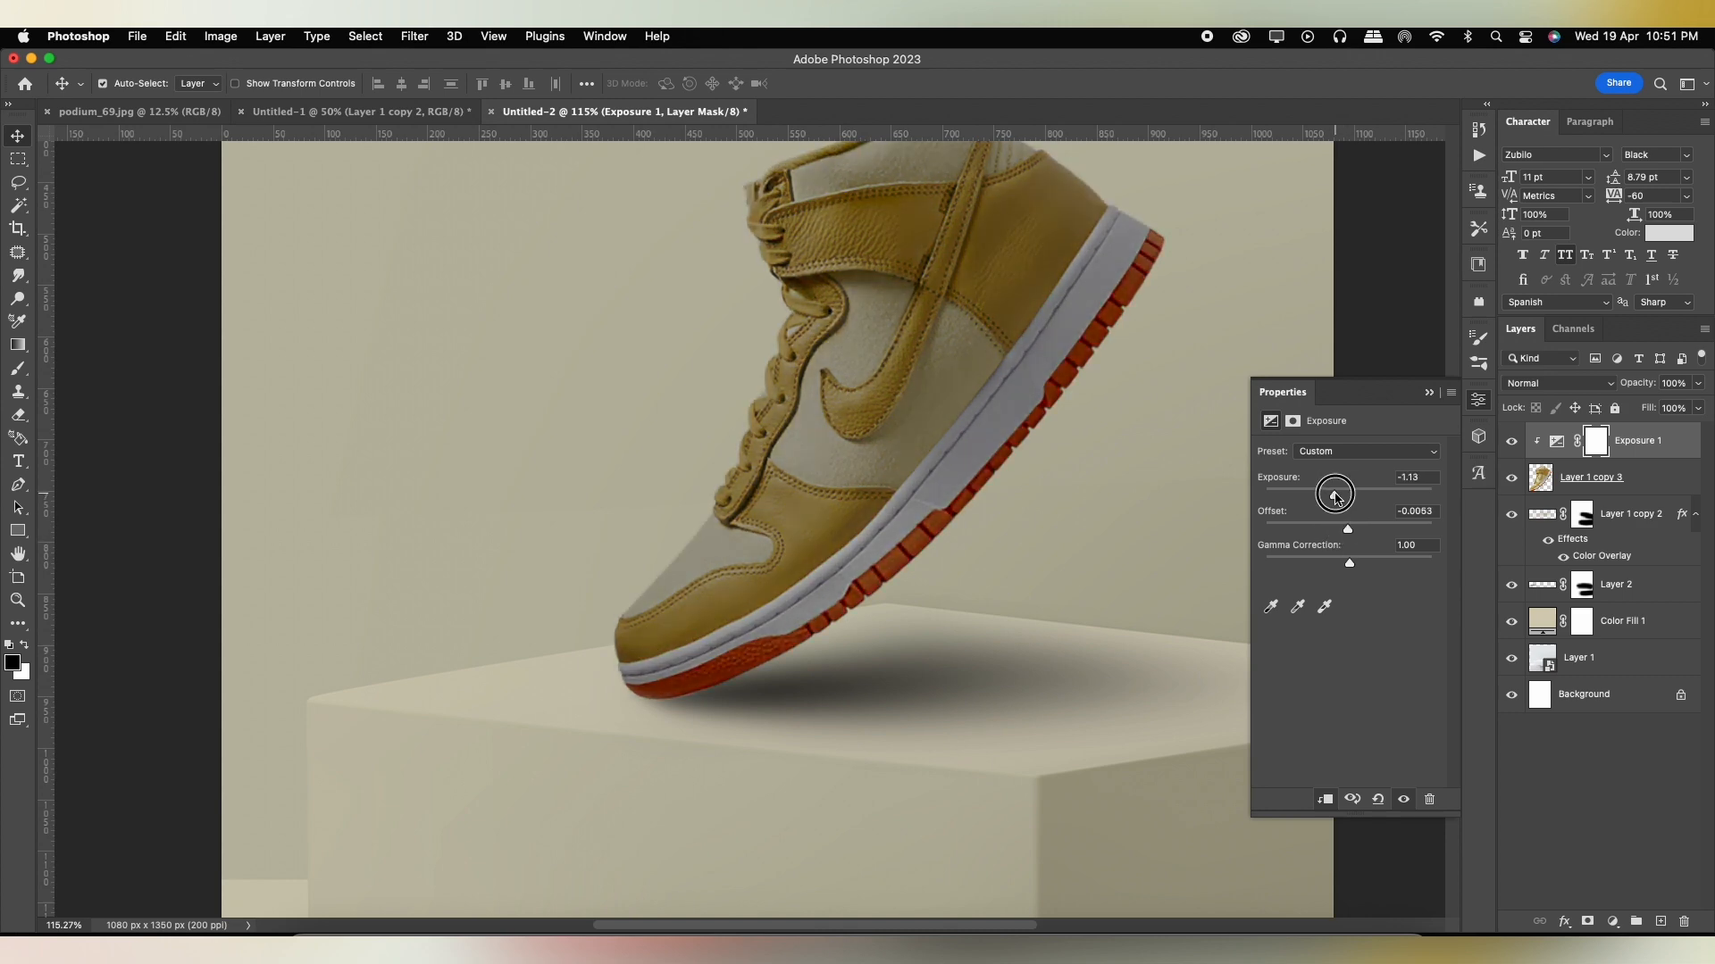
pyautogui.click(1427, 393)
# Invert the Exposure mask and draw white-to-transparent gradients up from beneath the toe to darken only the shoe's underside, undoing excess strokes.
pyautogui.press('super+i')
pyautogui.press('g')
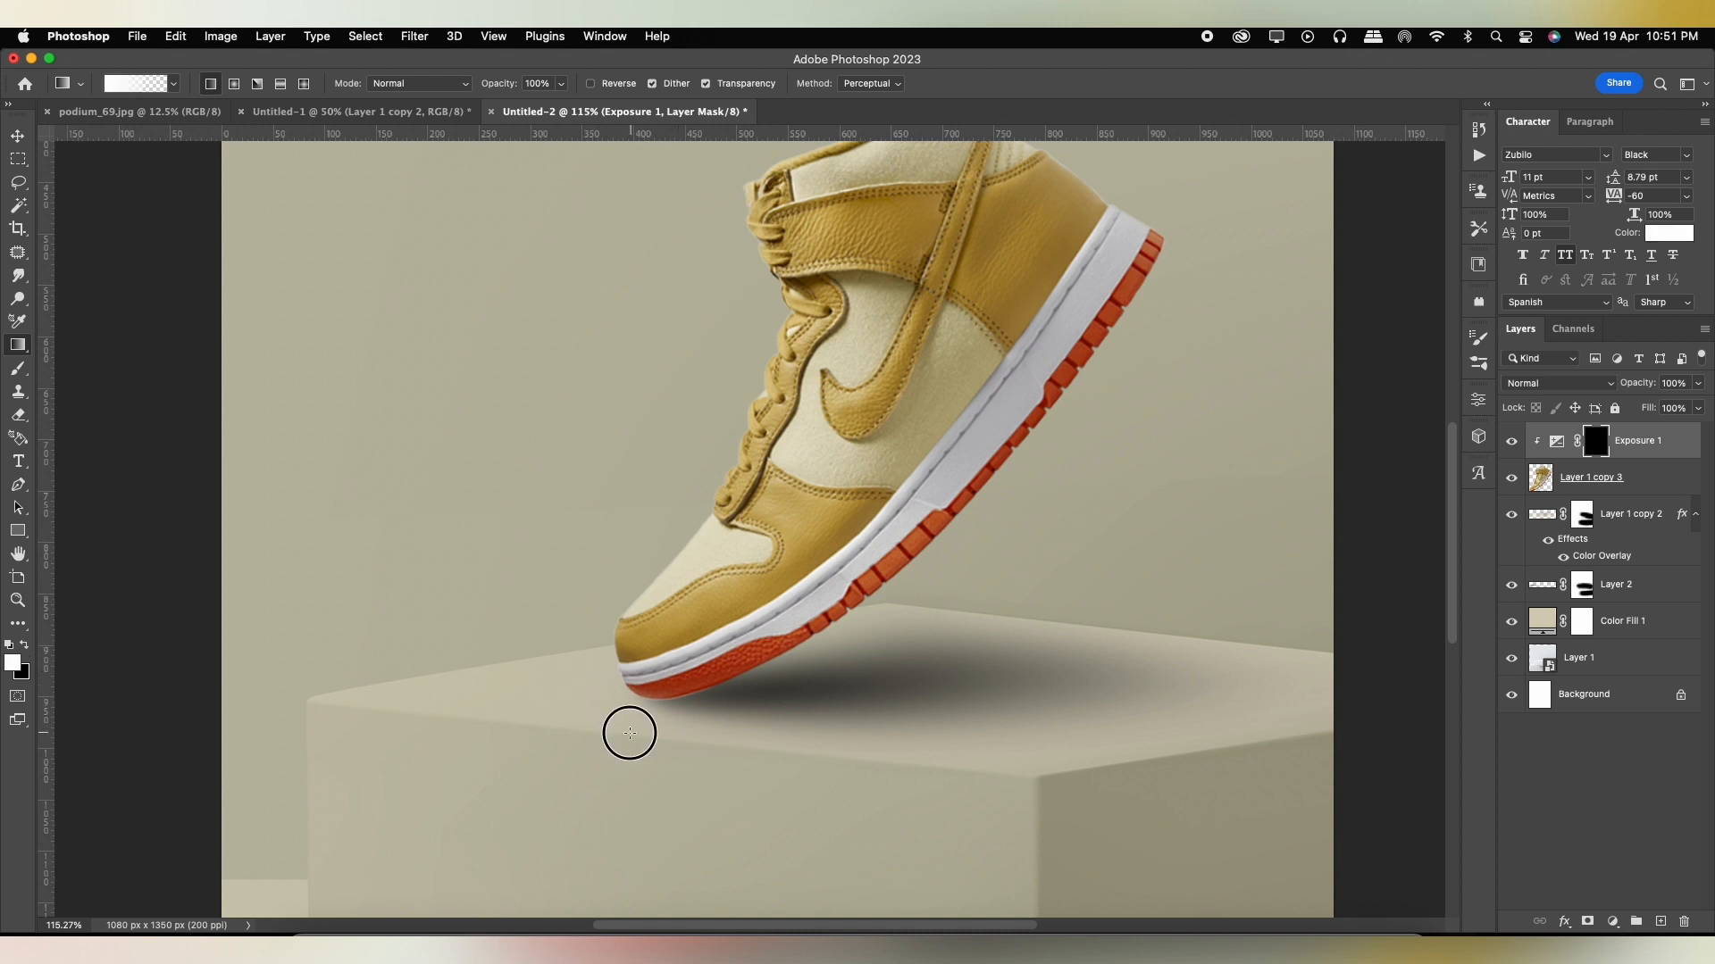
pyautogui.moveTo(630, 733); pyautogui.dragTo(726, 592)
pyautogui.moveTo(761, 755); pyautogui.dragTo(706, 622)
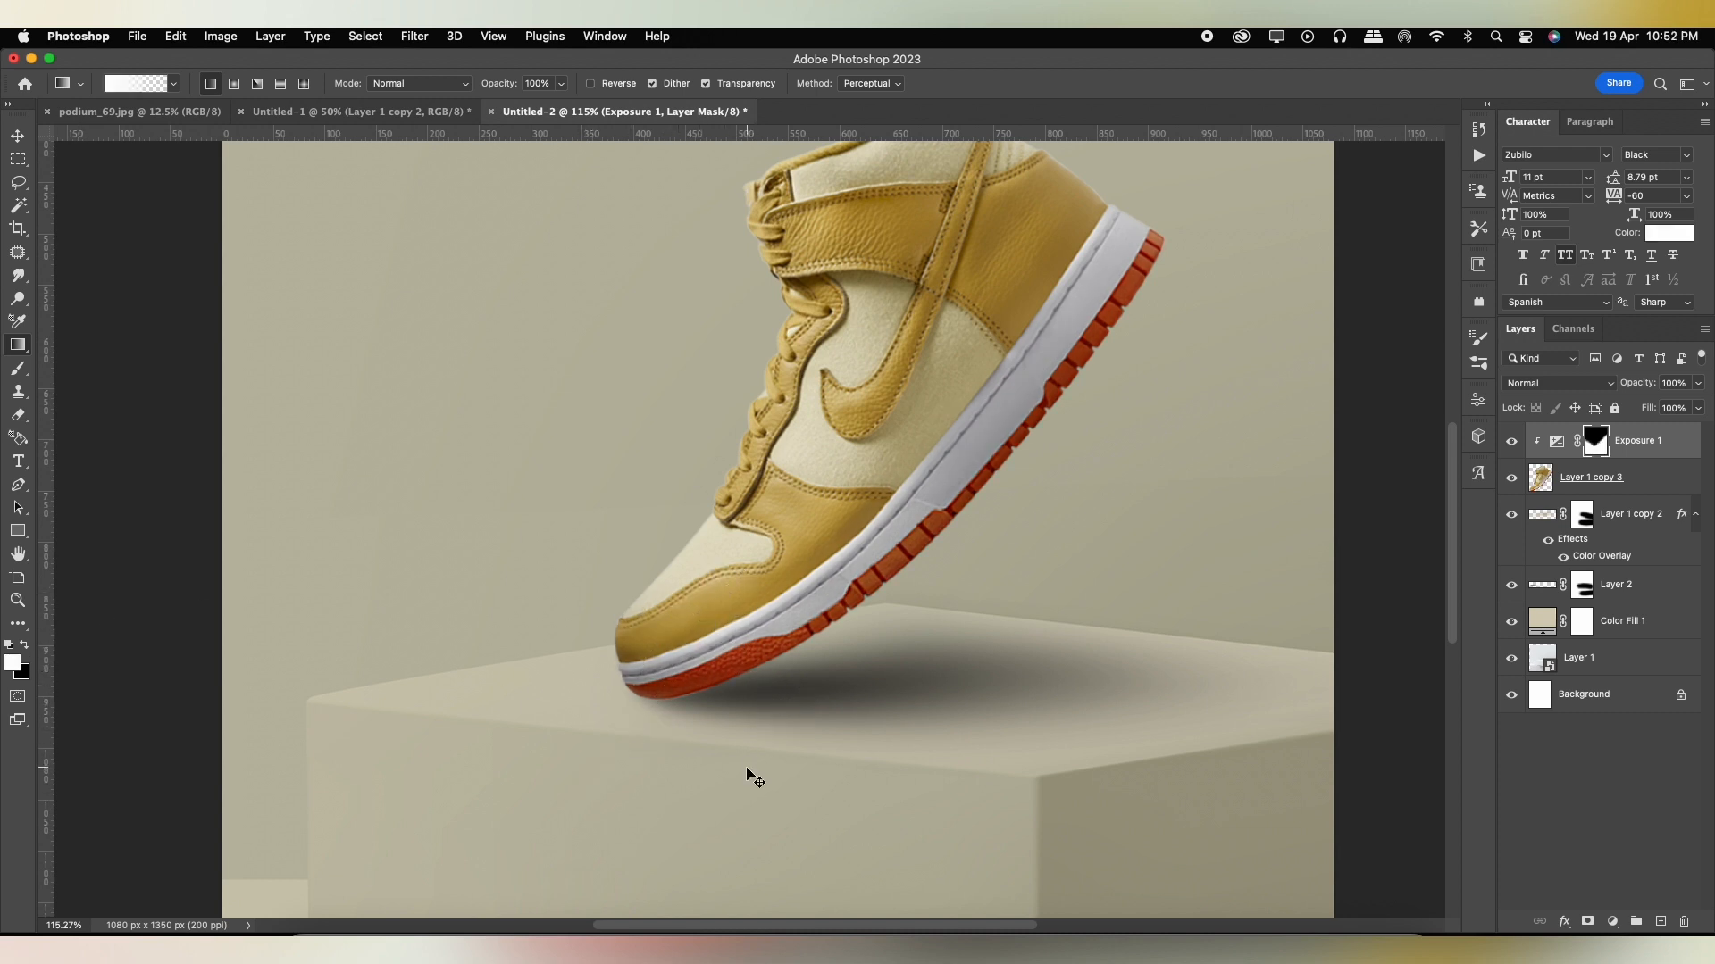
pyautogui.press('super+z')
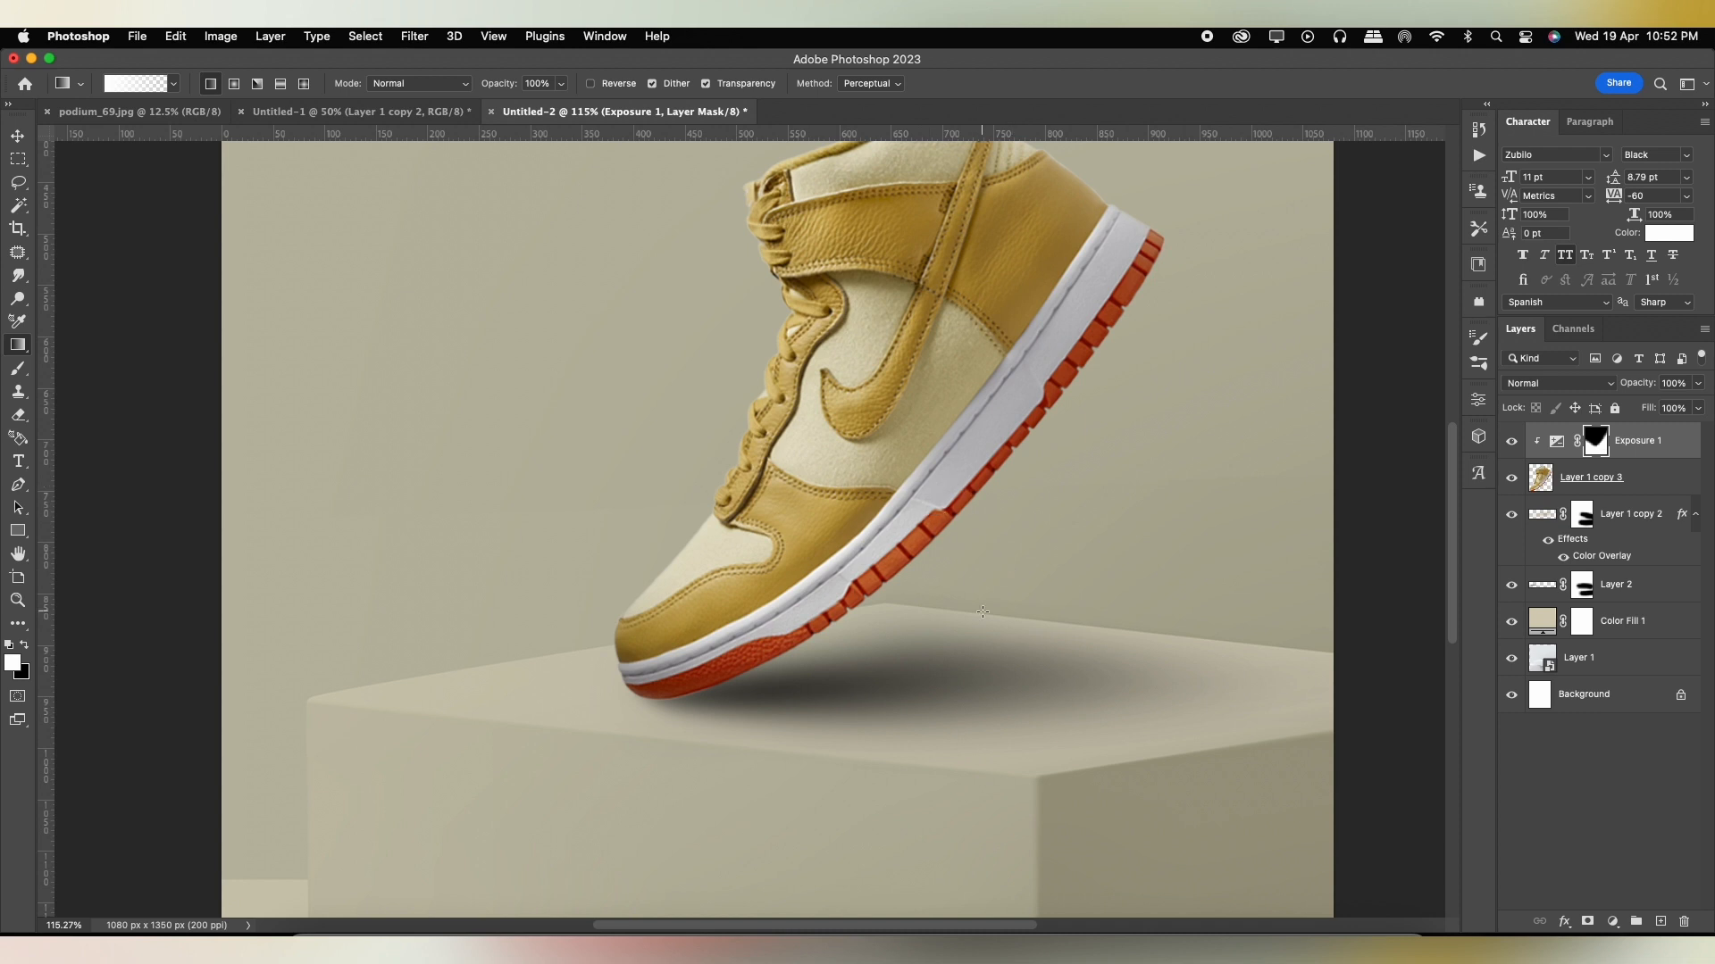
pyautogui.press('super+z')
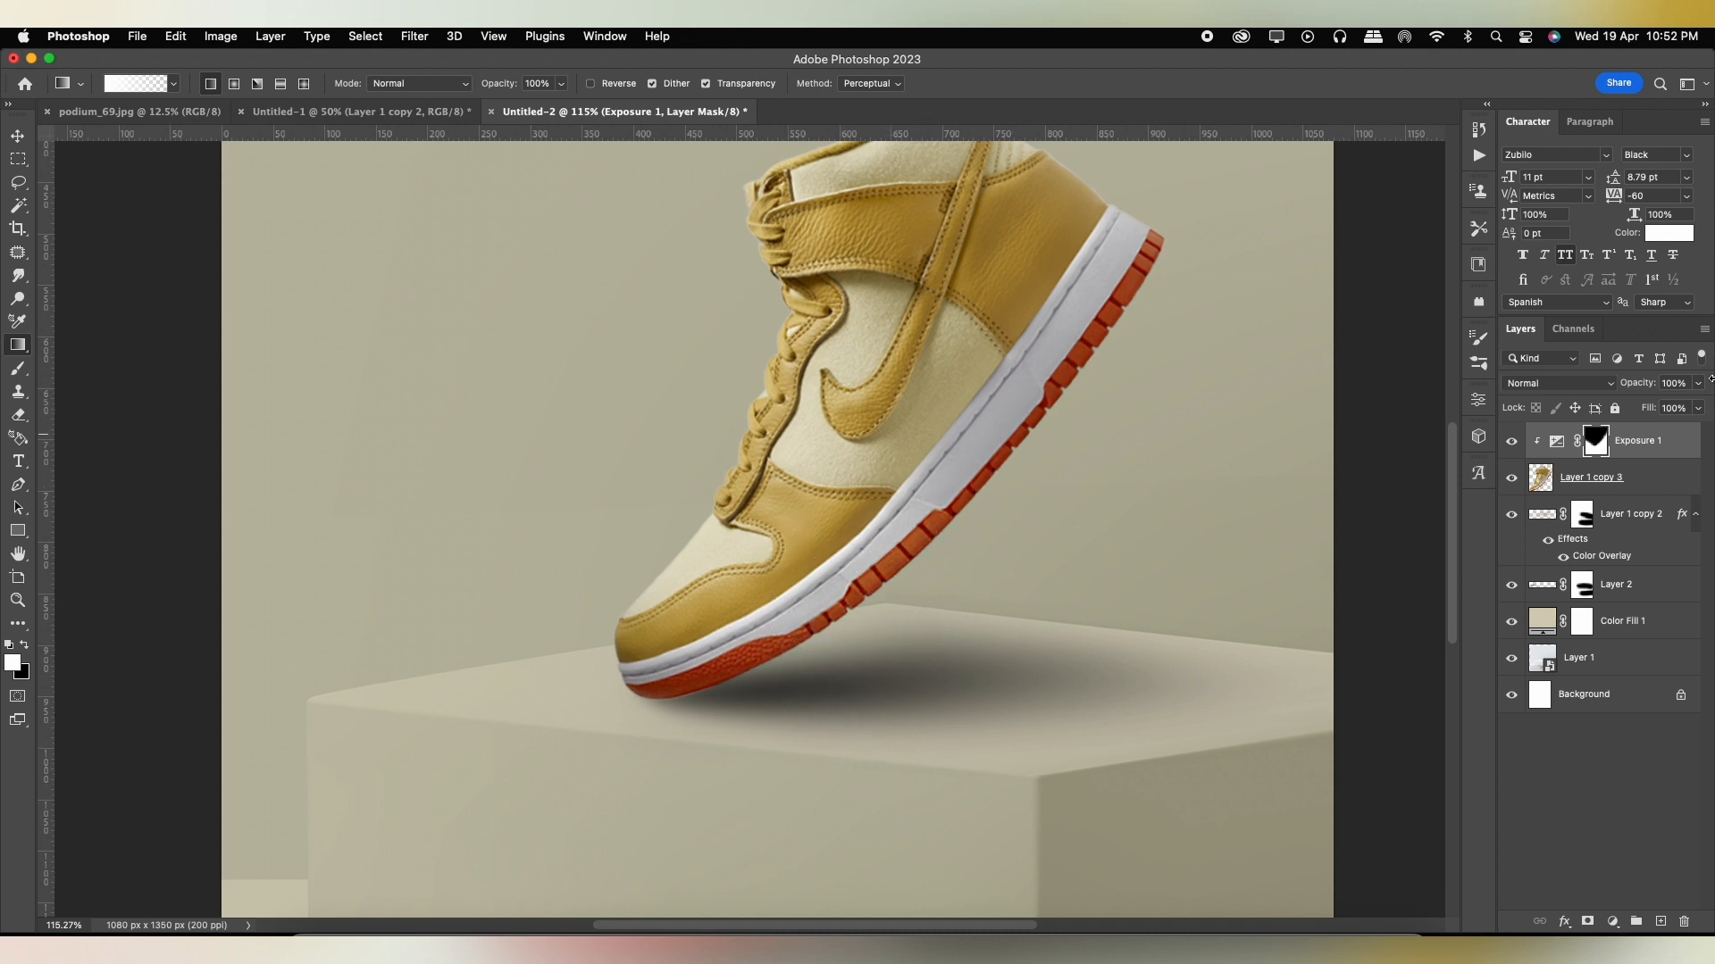
# Compare the shoe with and without the Exposure adjustment and reduce that layer's opacity to 82%.
pyautogui.click(1512, 445)
pyautogui.scroll(-3, 688, 527)
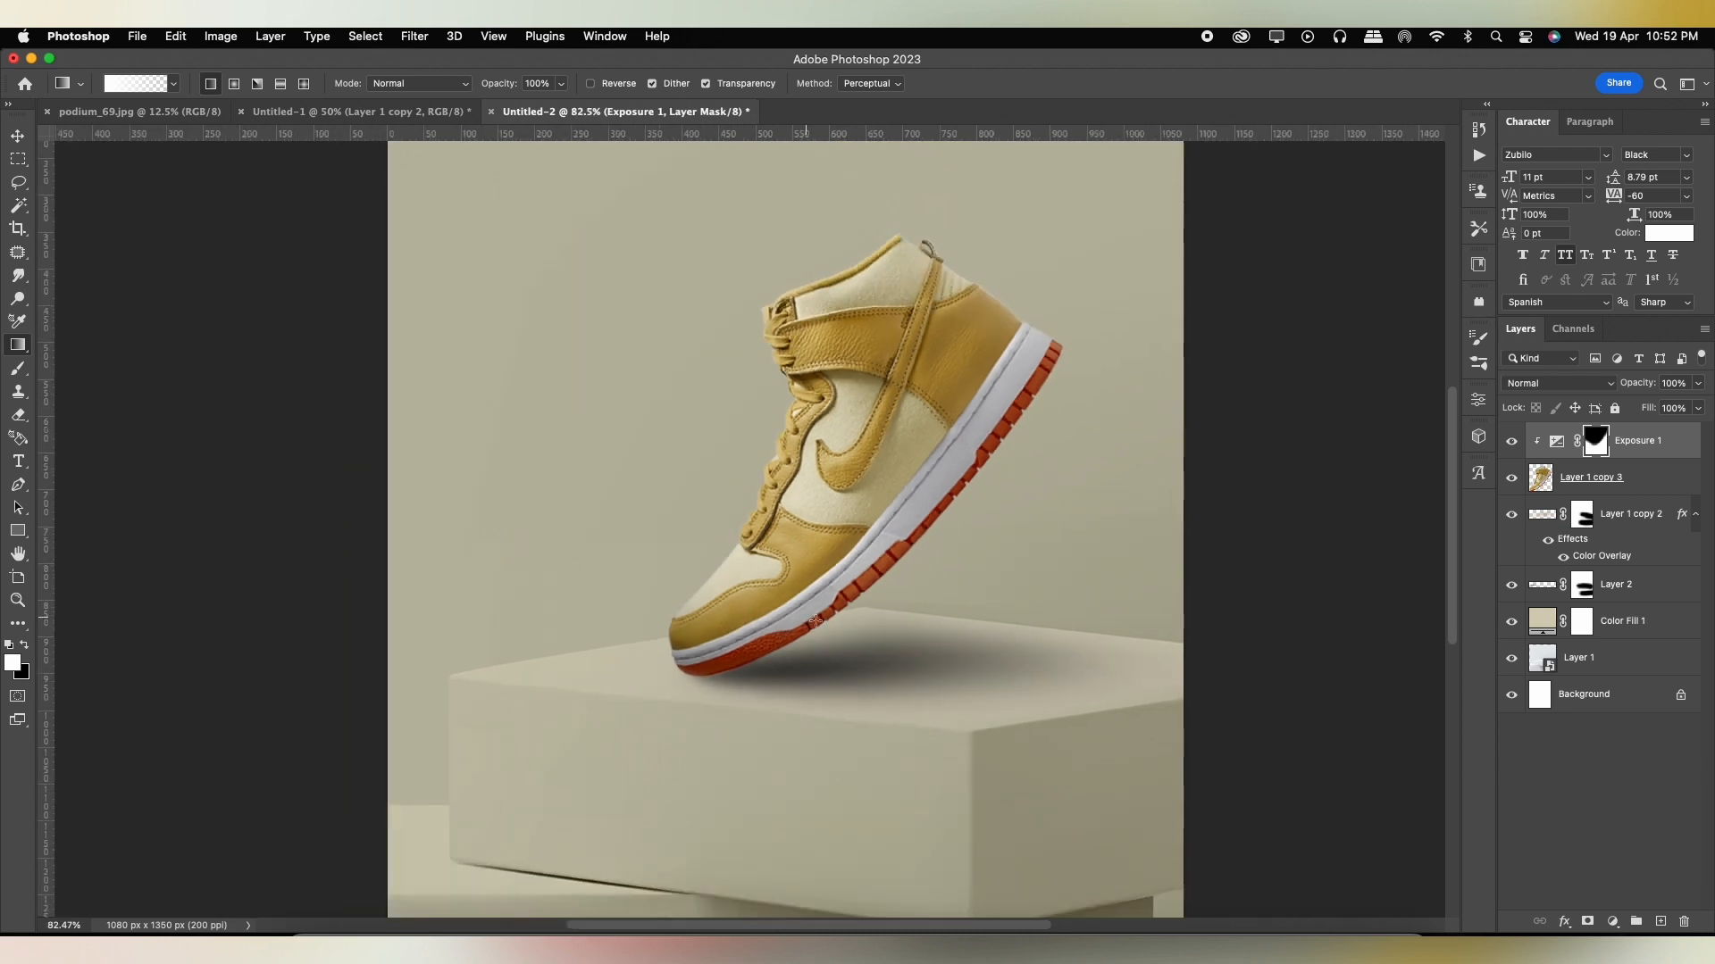
pyautogui.click(1513, 443)
pyautogui.click(1695, 408)
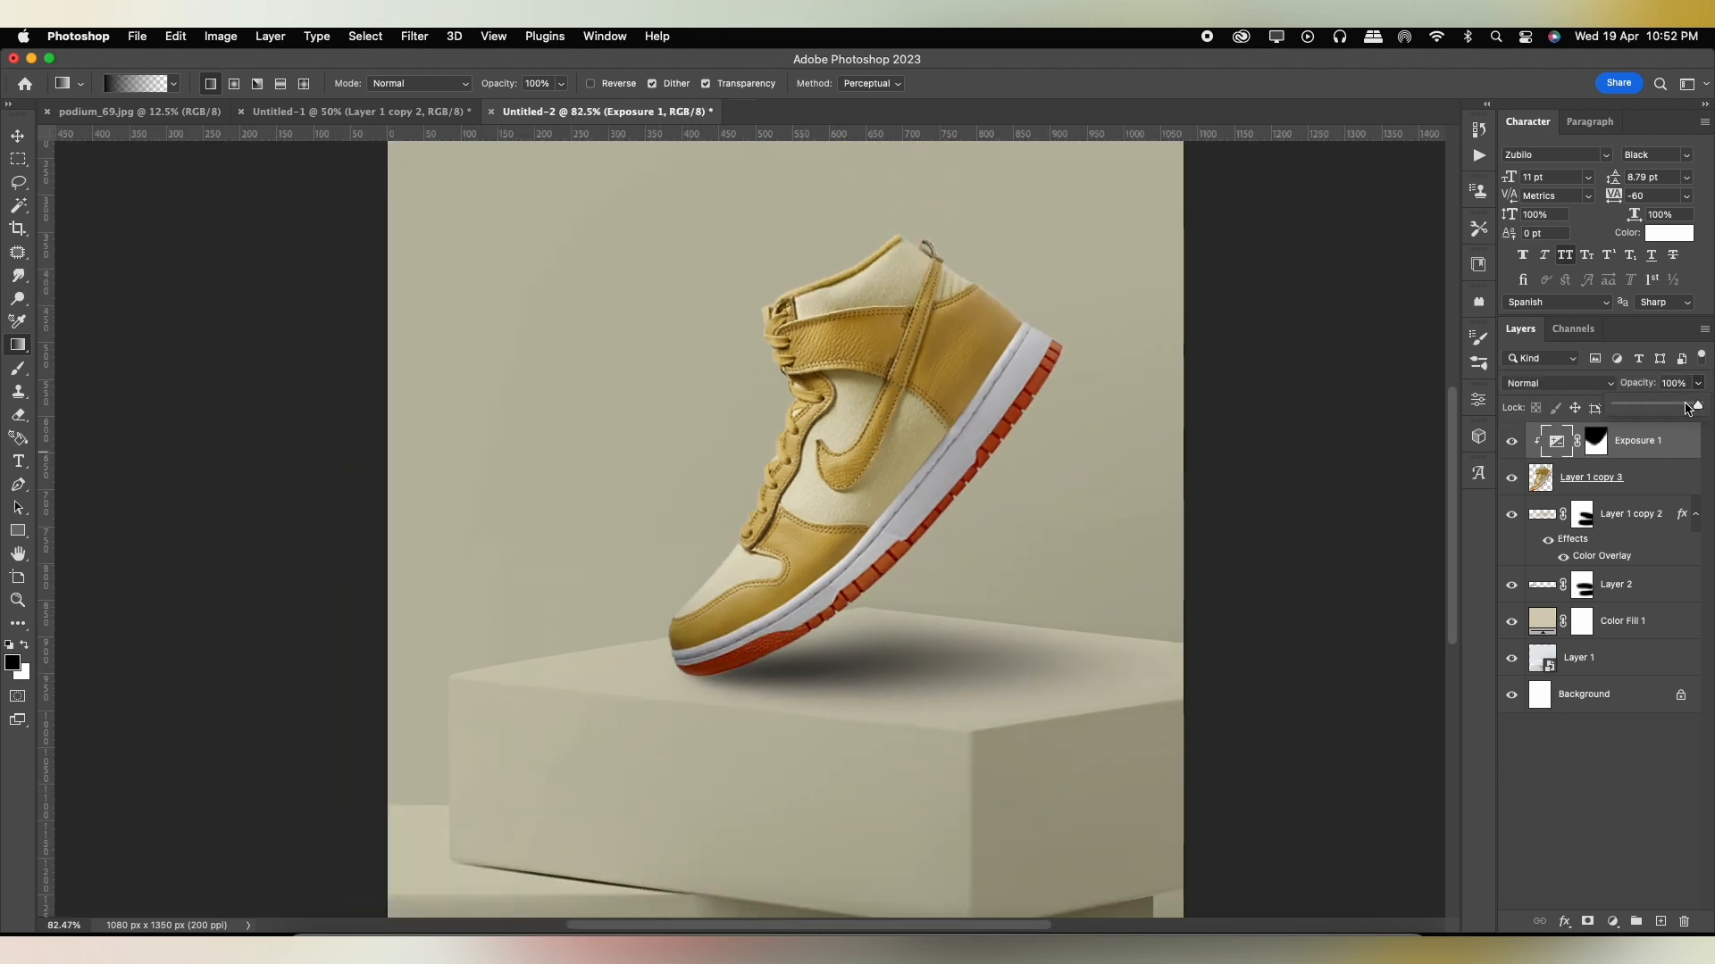
pyautogui.click(7, 141)
pyautogui.scroll(-5, 709, 458)
pyautogui.scroll(3, 725, 481)
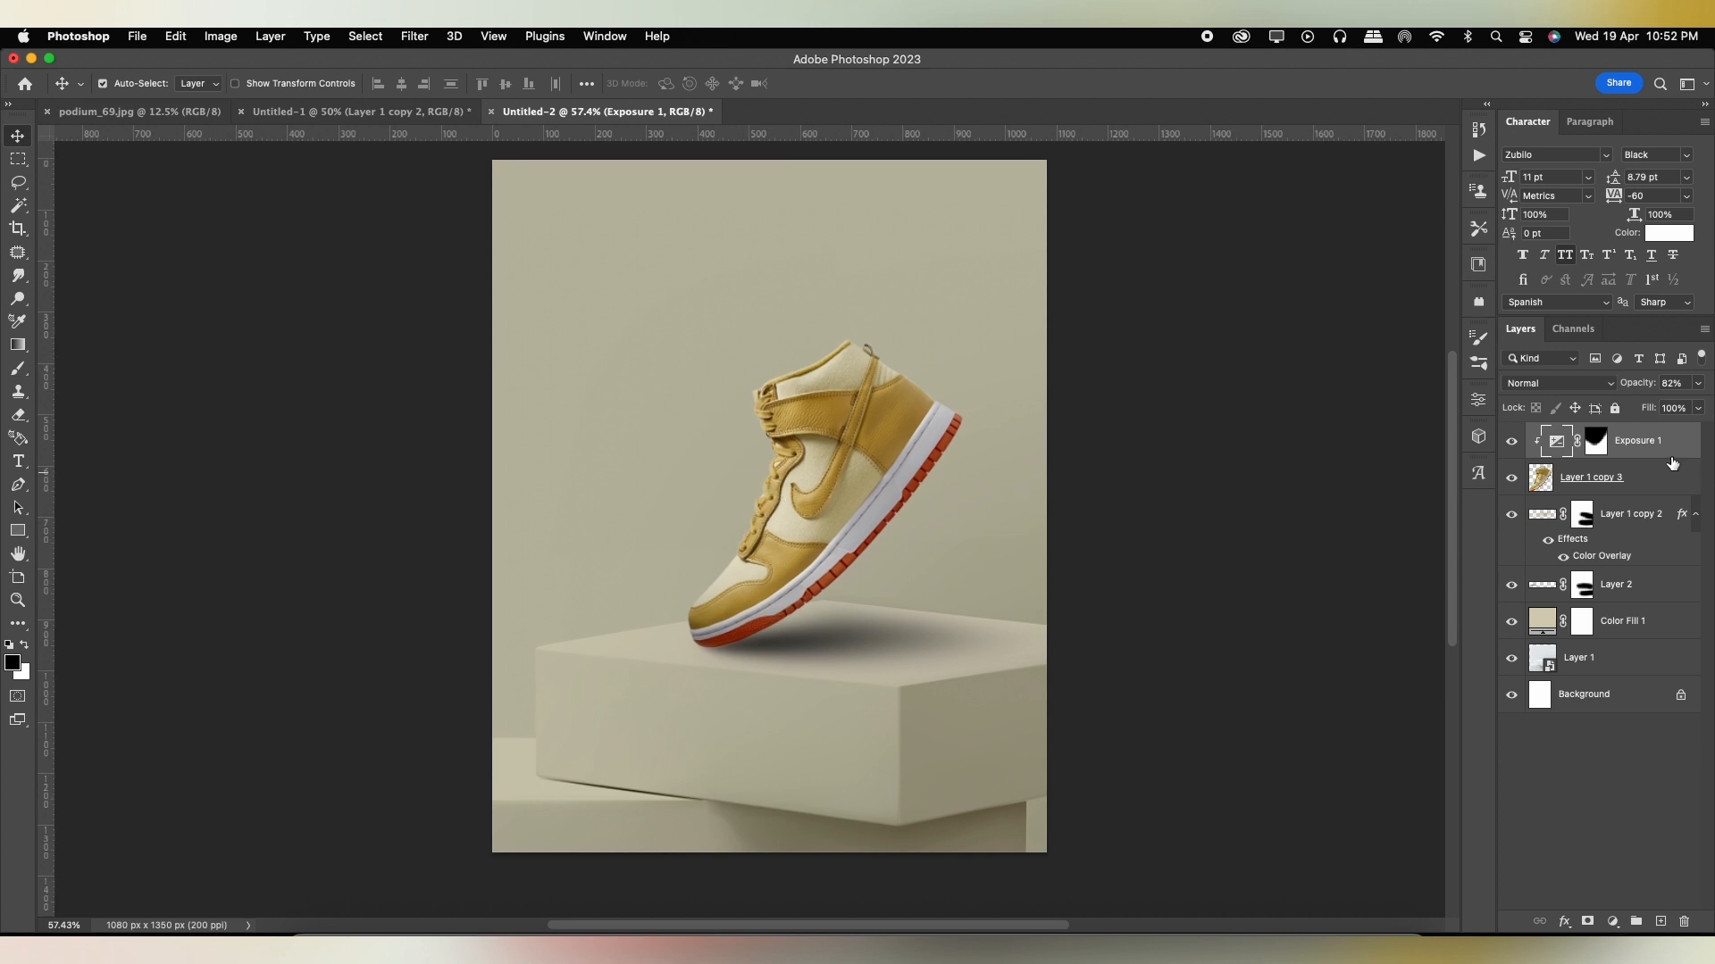
# Add the white text NIKE in the Zubilo Black font above the shoe.
pyautogui.press('t')
pyautogui.click(709, 298)
pyautogui.write('NI')
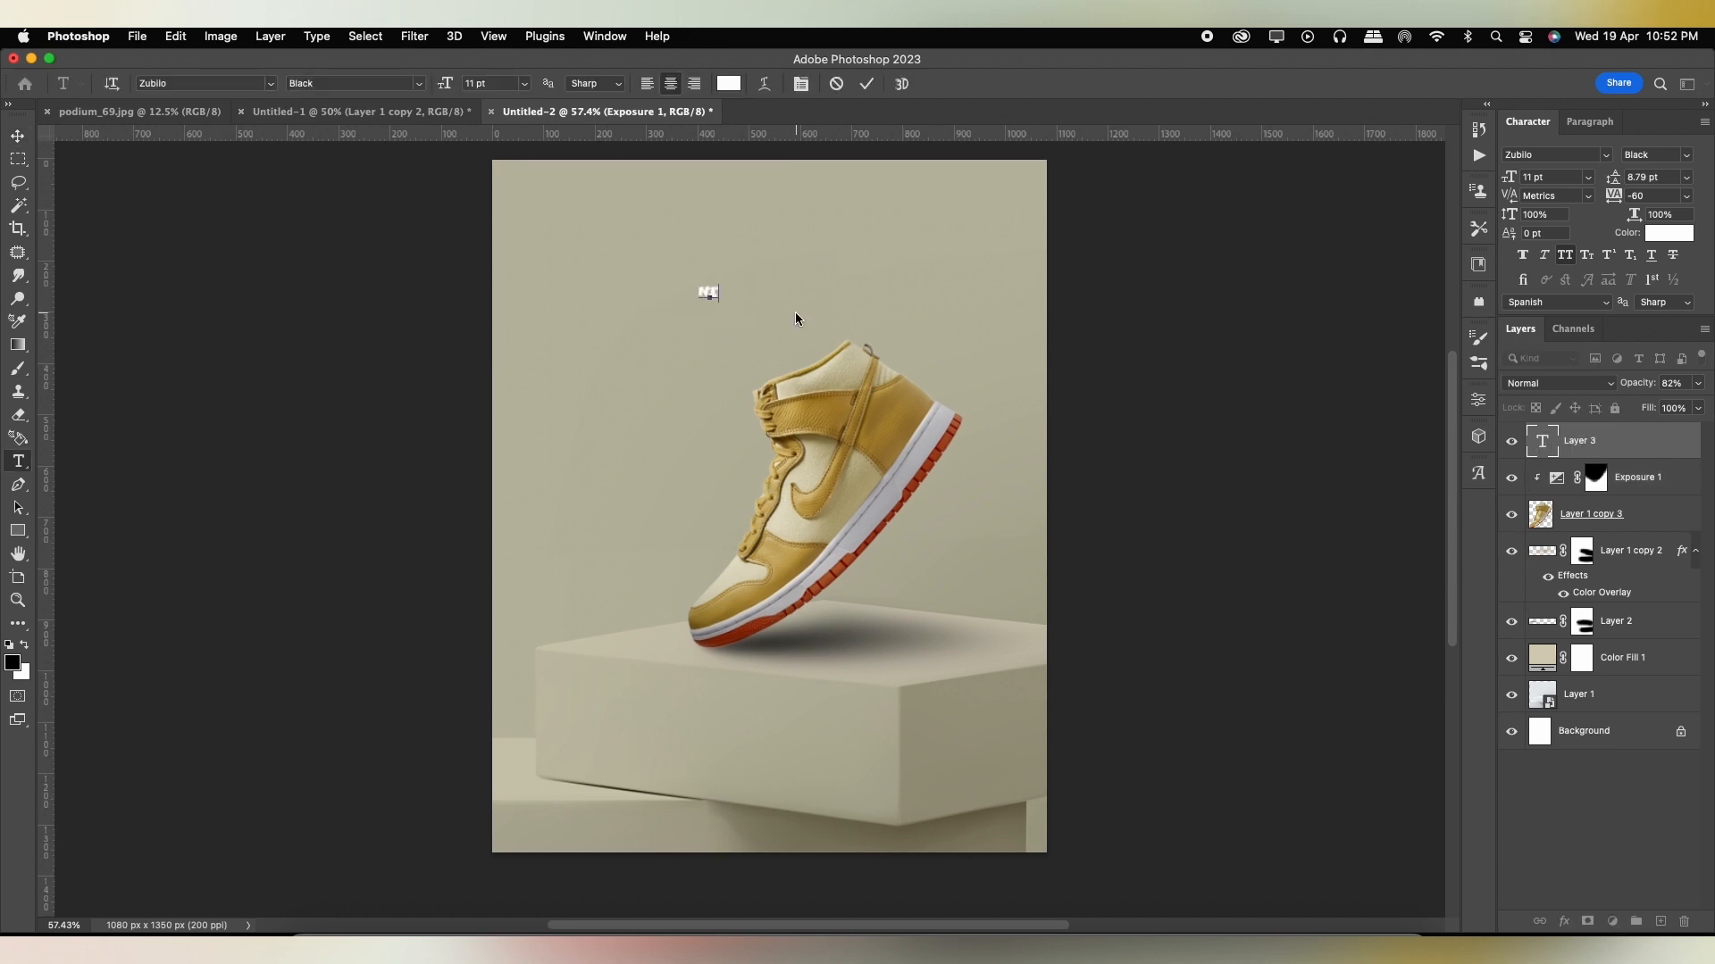
pyautogui.write('KE')
pyautogui.click(866, 85)
# Enlarge the NIKE text into a wide headline and position it above the shoe.
pyautogui.press('super+t')
pyautogui.moveTo(729, 300); pyautogui.dragTo(933, 339)
pyautogui.press('Return')
pyautogui.press('super+t')
pyautogui.moveTo(999, 195); pyautogui.dragTo(890, 247)
pyautogui.moveTo(940, 383); pyautogui.dragTo(950, 391)
pyautogui.moveTo(934, 310); pyautogui.dragTo(933, 304)
pyautogui.press('Return')
# Place the NIKE text layer beneath the shoe layer and fine-tune the headline's transform.
pyautogui.moveTo(1624, 456); pyautogui.dragTo(1608, 542)
pyautogui.press('super+t')
pyautogui.moveTo(956, 386); pyautogui.dragTo(965, 382)
pyautogui.press('Return')
# Recolor the NIKE text with the muted background tone #bab8a3 sampled from the wall beside the shoe.
pyautogui.click(1669, 233)
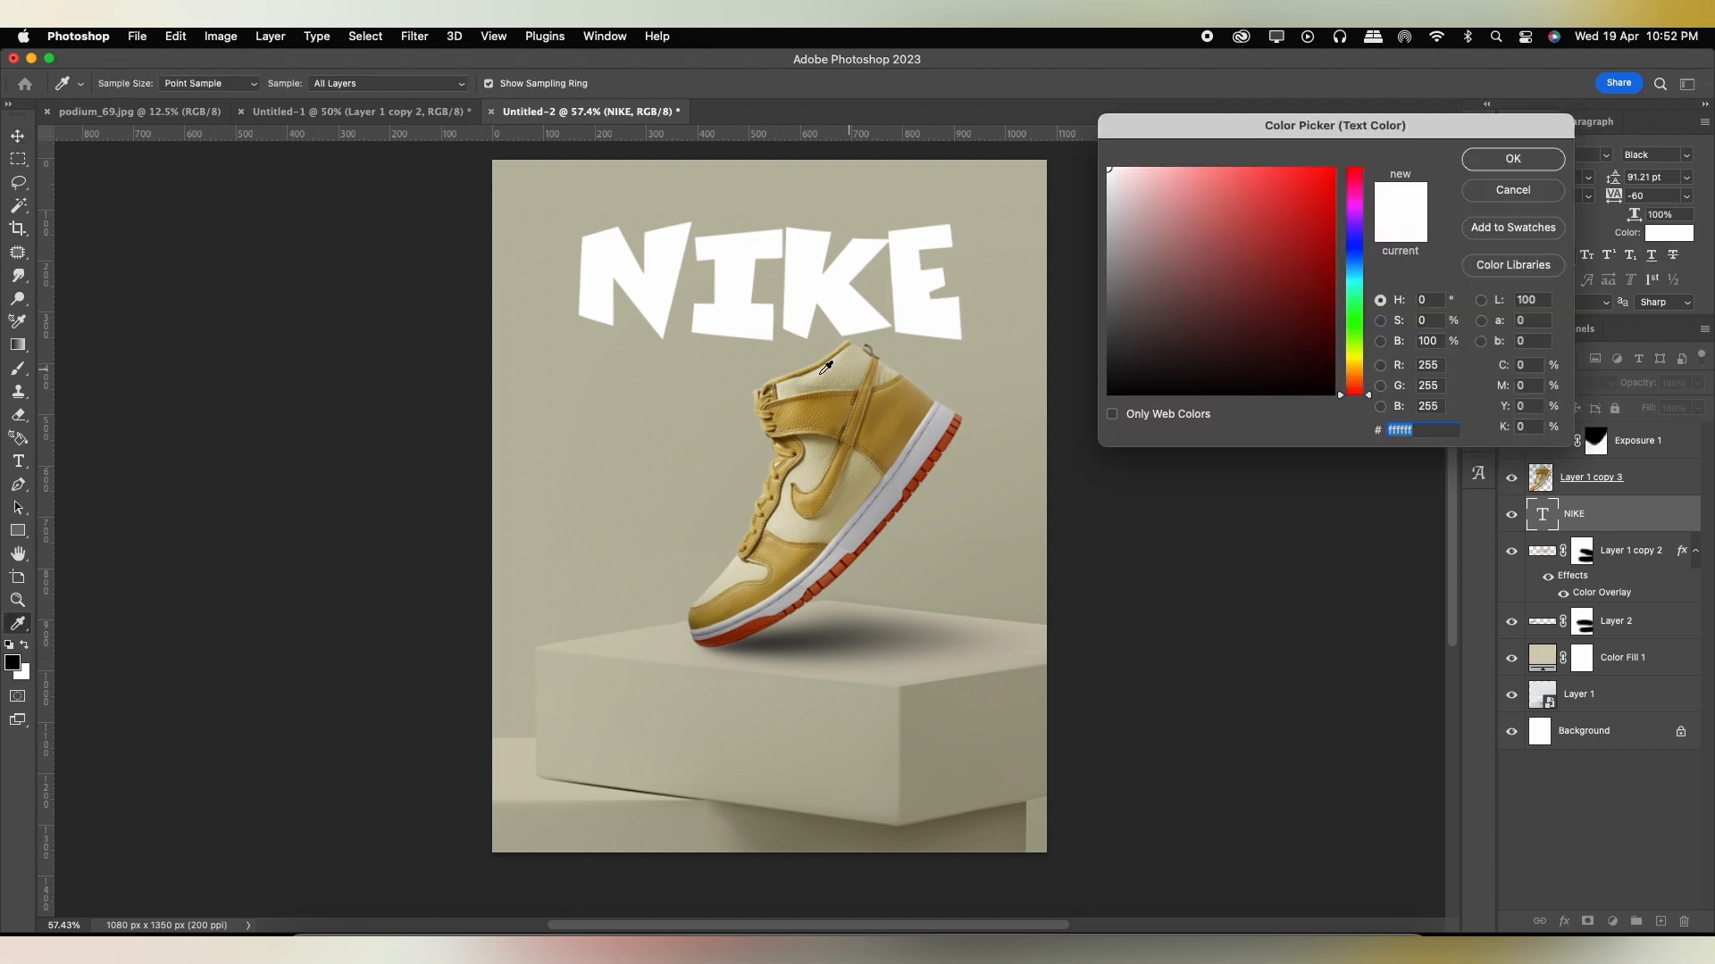
pyautogui.click(722, 390)
pyautogui.click(1527, 152)
# Add a centered stroke to the NIKE text in a vivid orange-red sampled from the shoe's sole.
pyautogui.doubleClick(1661, 522)
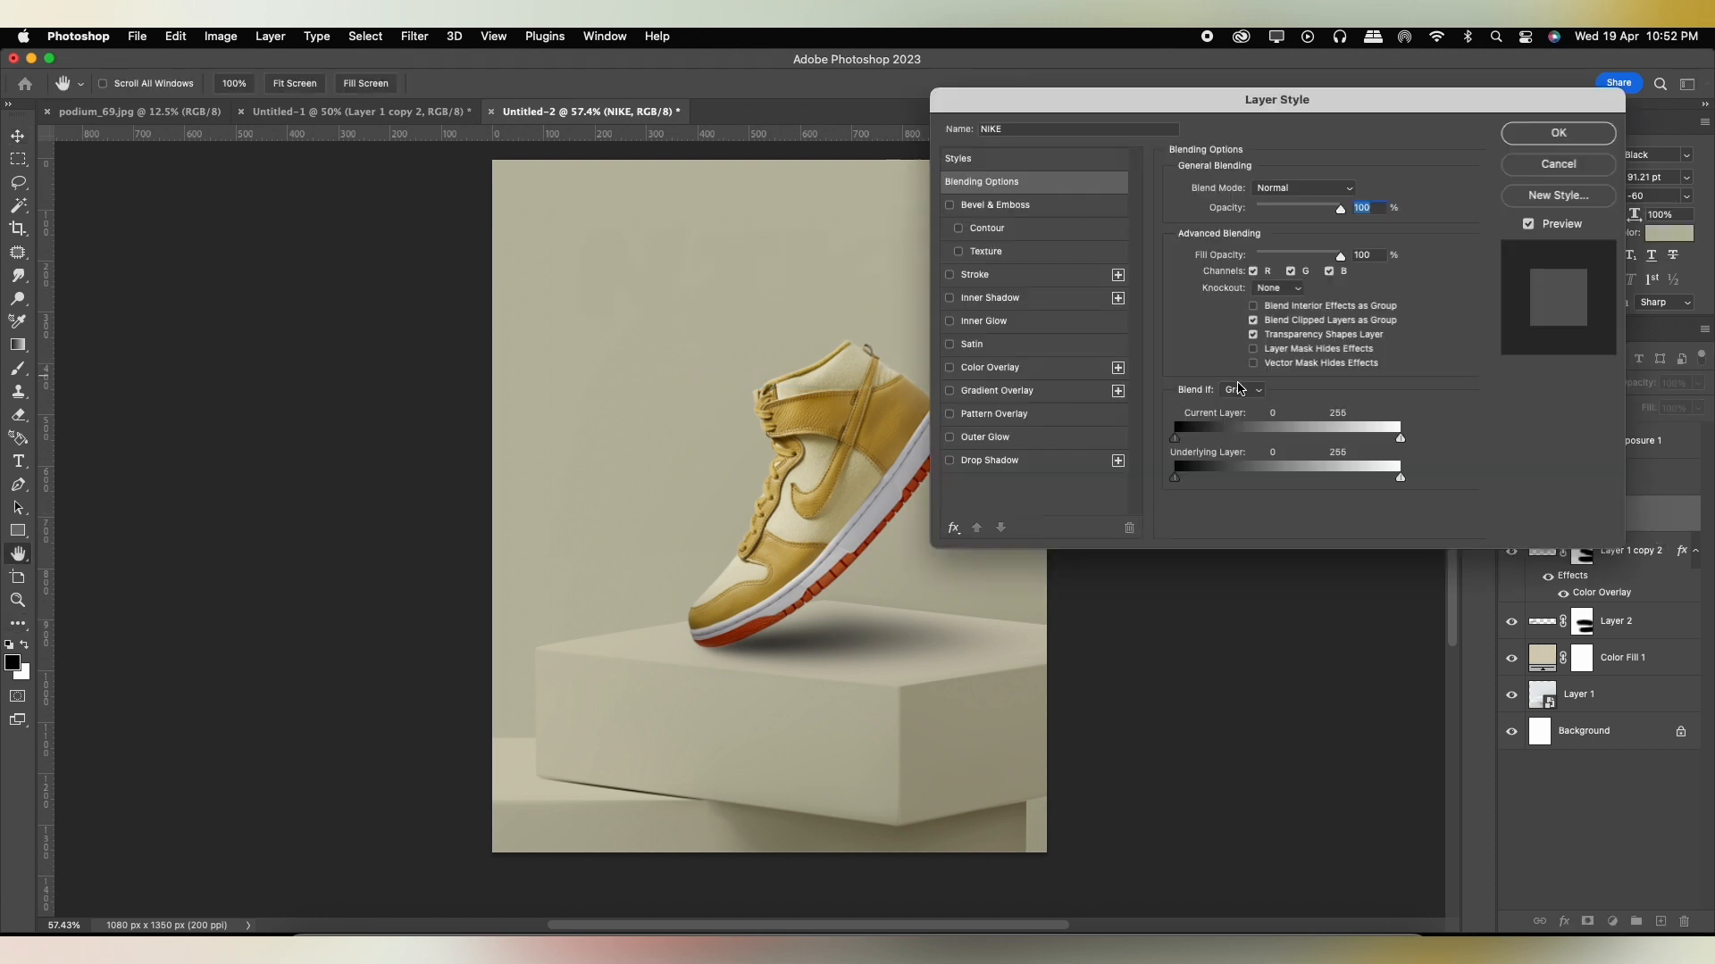
pyautogui.click(982, 275)
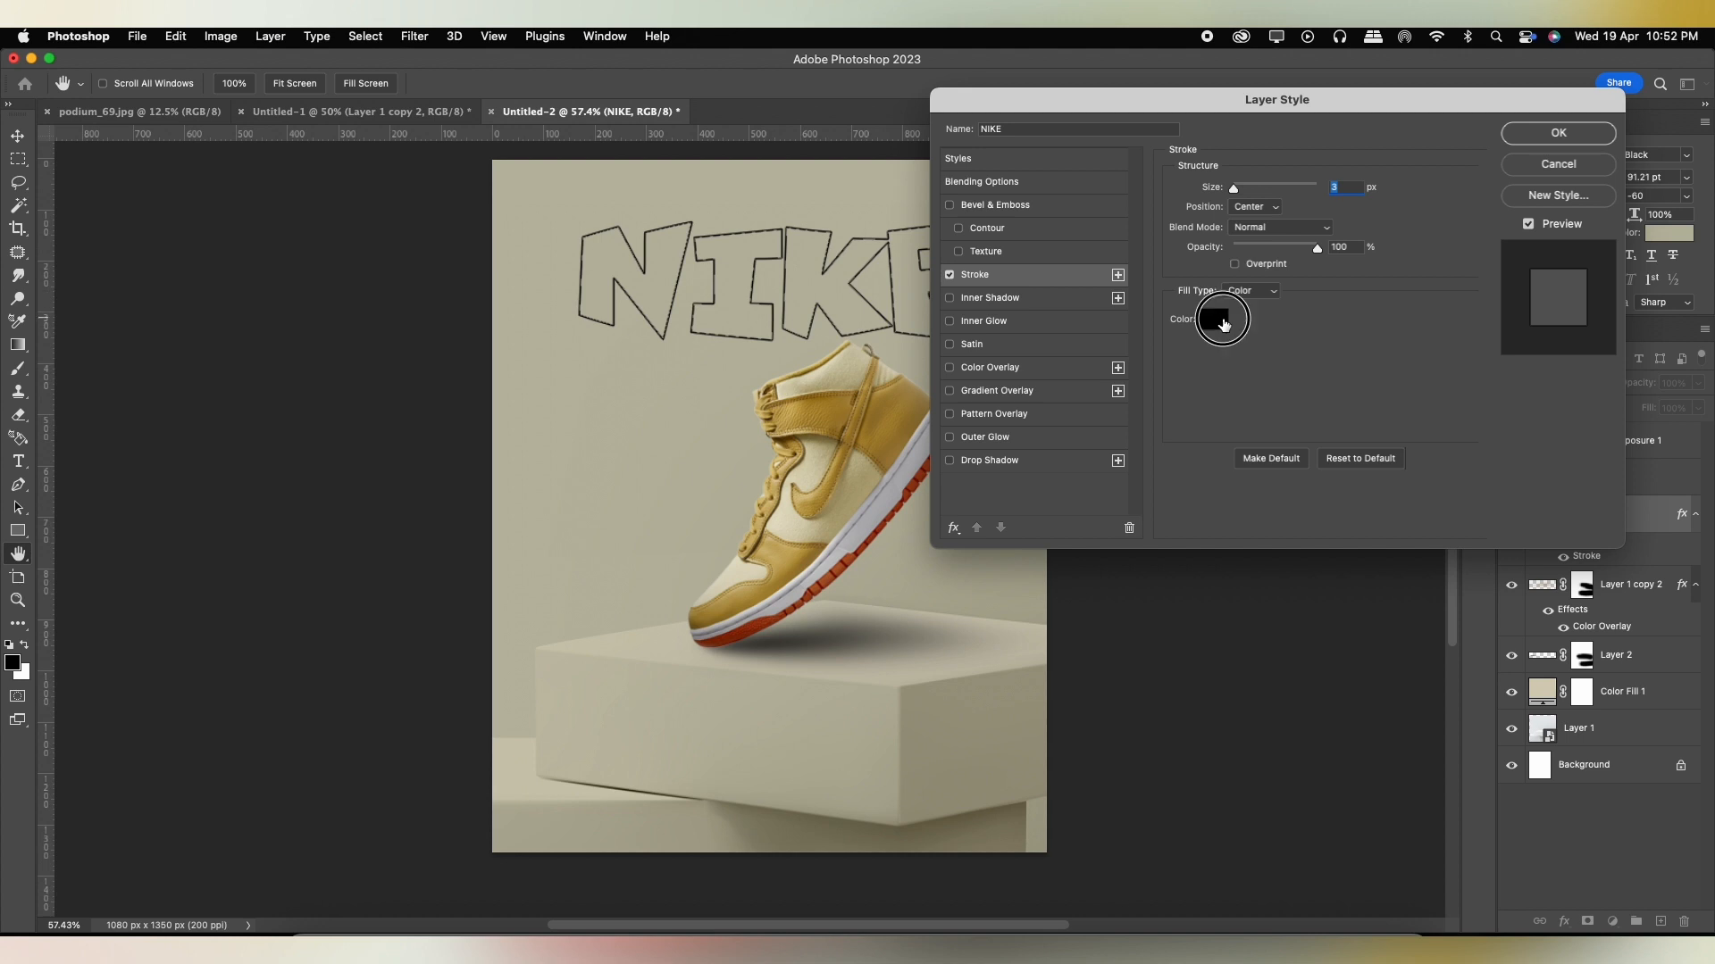
pyautogui.click(1215, 319)
pyautogui.click(919, 480)
pyautogui.moveTo(1303, 254); pyautogui.dragTo(1328, 221)
pyautogui.click(1487, 161)
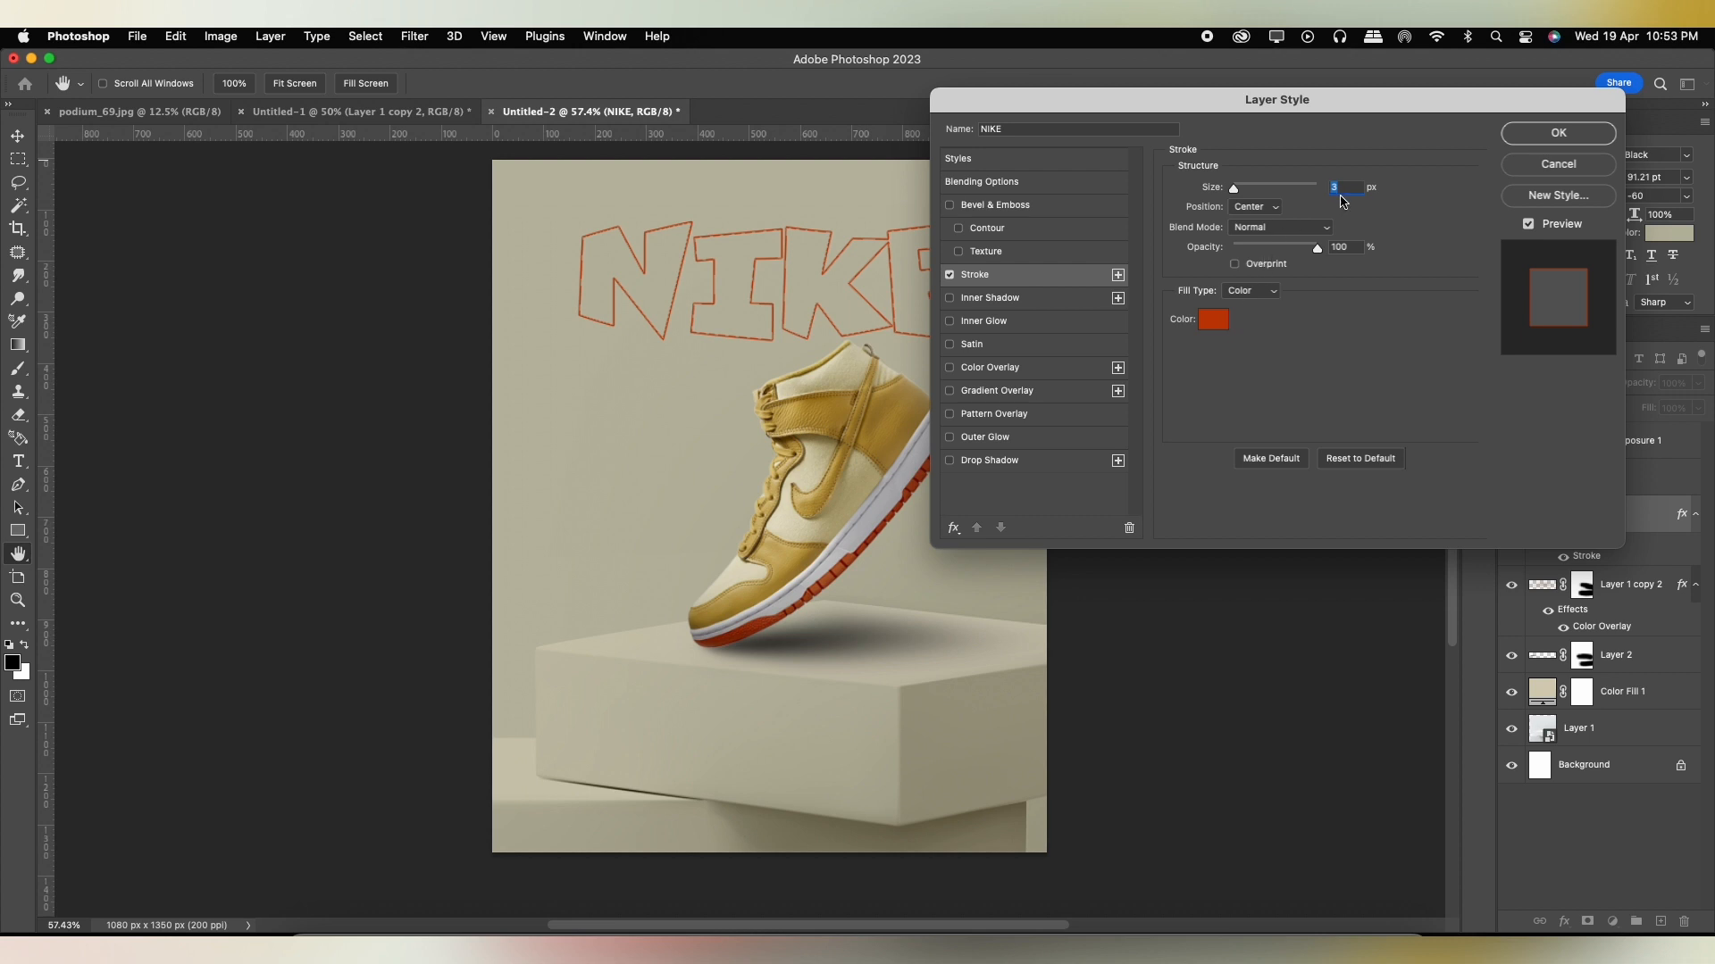
pyautogui.click(1556, 134)
# Try several tones for the NIKE text and set it to the cream #e1dcc3 sampled from the shoe's side.
pyautogui.click(1659, 234)
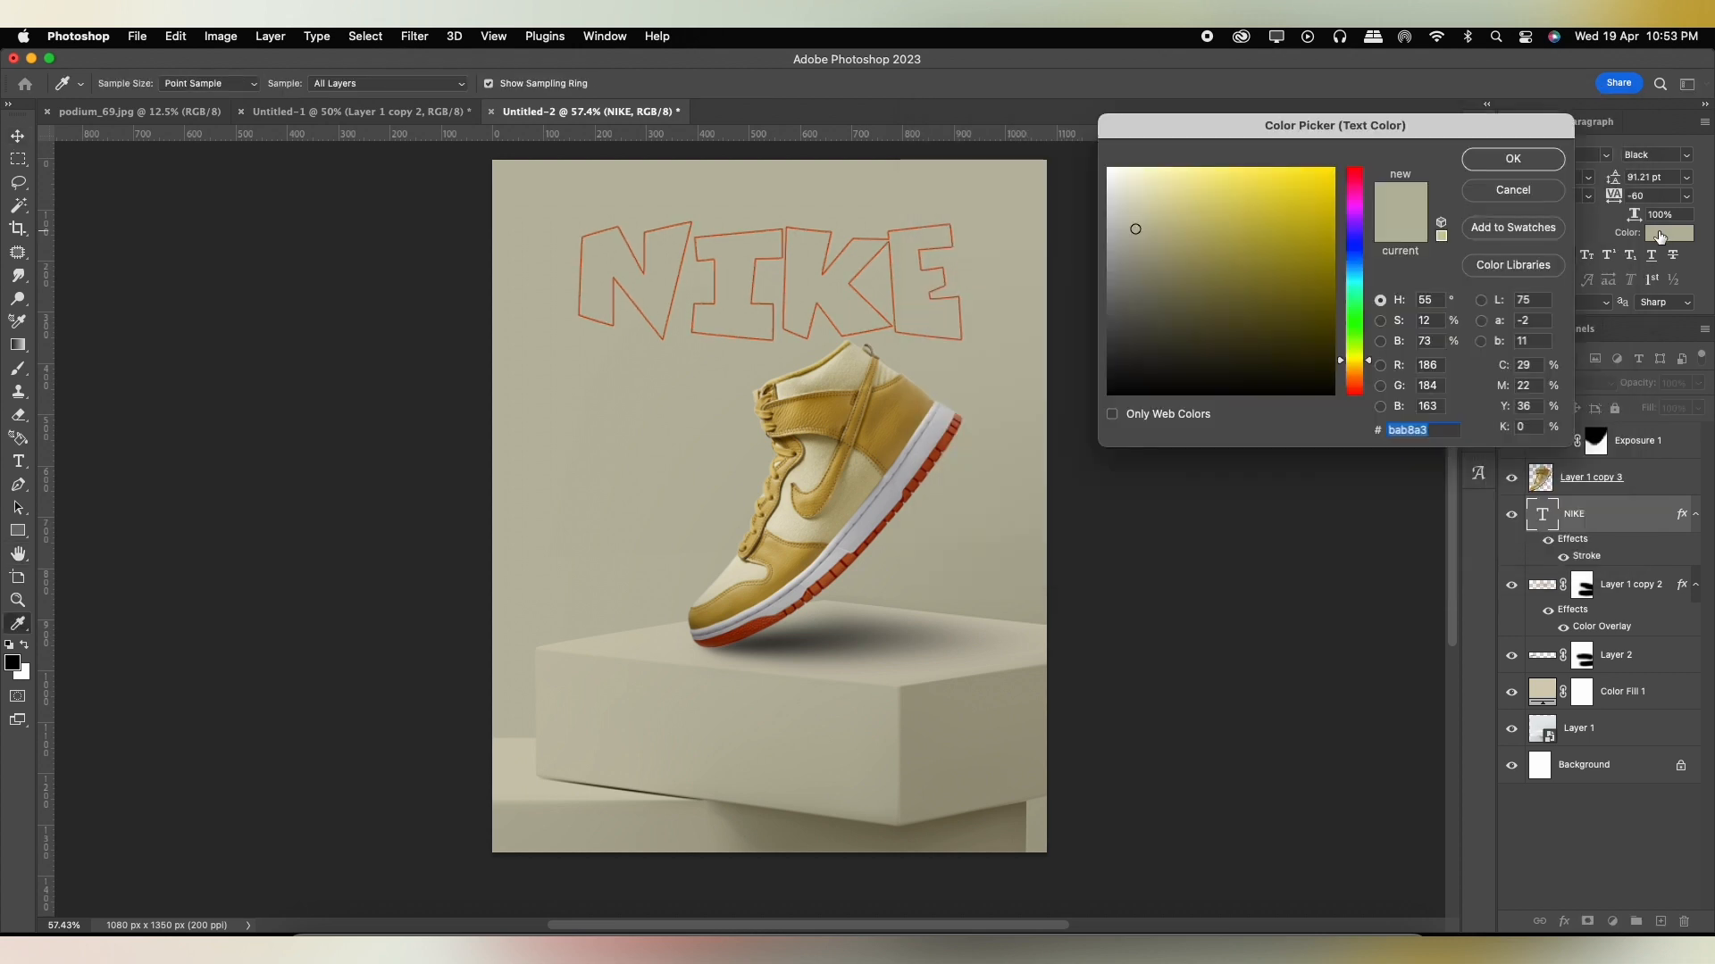
pyautogui.moveTo(1142, 222); pyautogui.dragTo(1141, 206)
pyautogui.click(1136, 203)
pyautogui.click(1141, 202)
pyautogui.moveTo(811, 472); pyautogui.dragTo(859, 479)
pyautogui.click(795, 536)
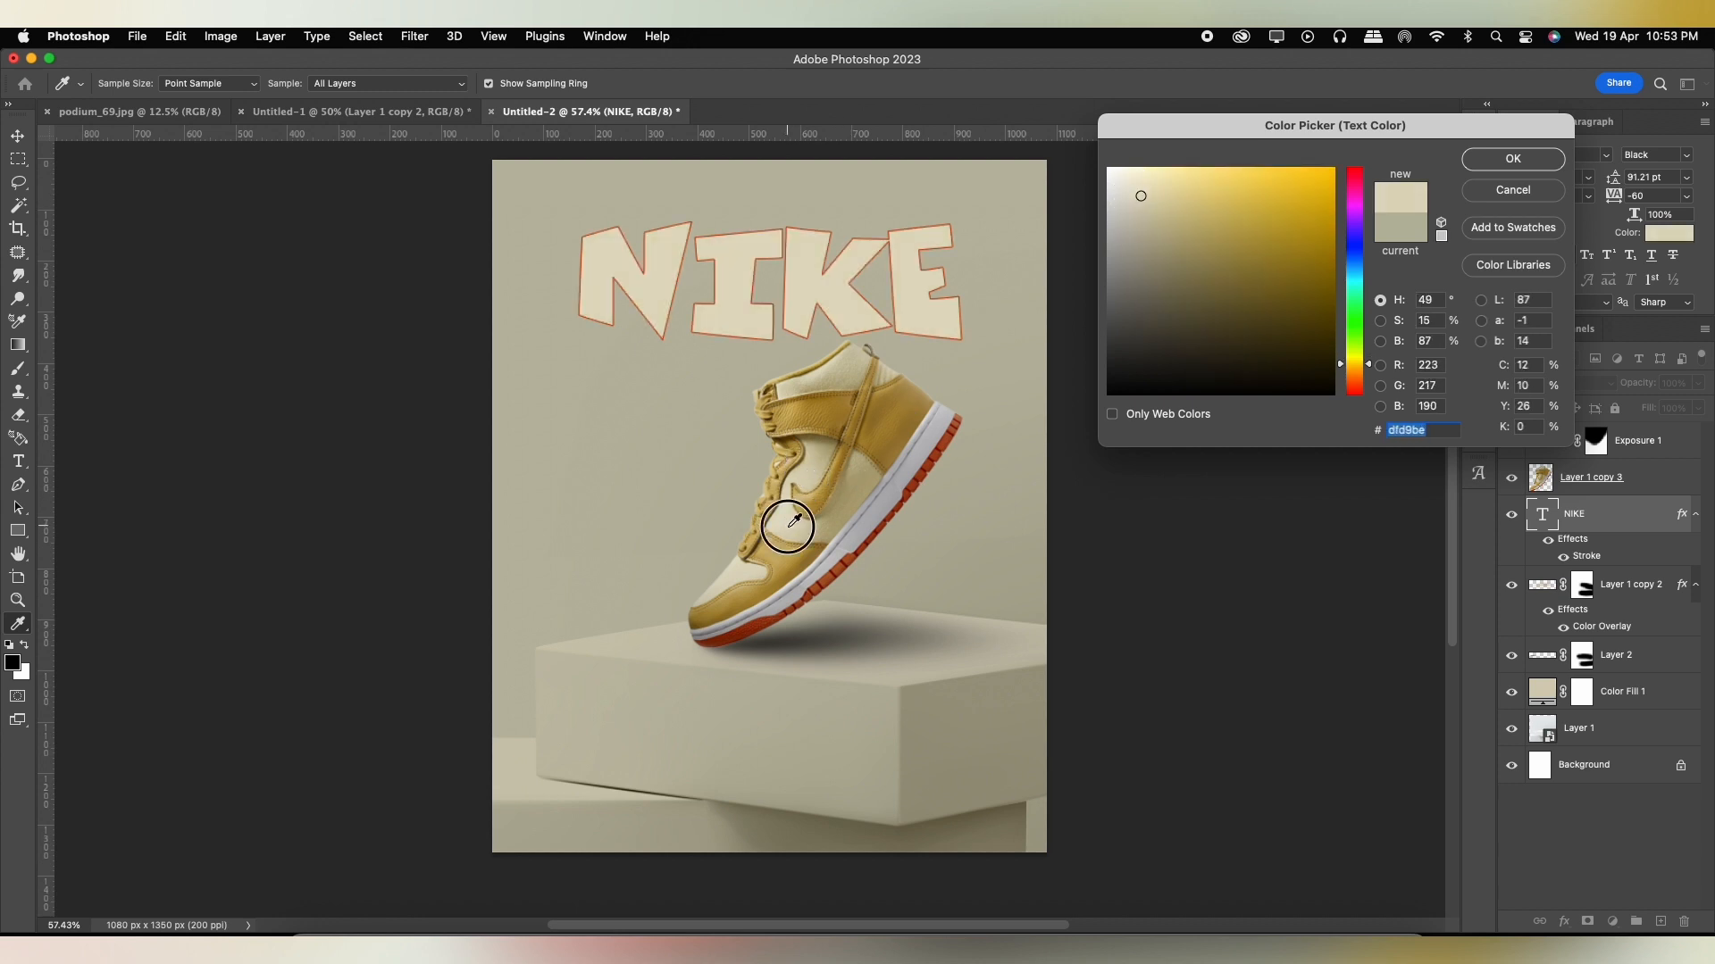
pyautogui.click(897, 366)
pyautogui.click(887, 375)
pyautogui.click(859, 372)
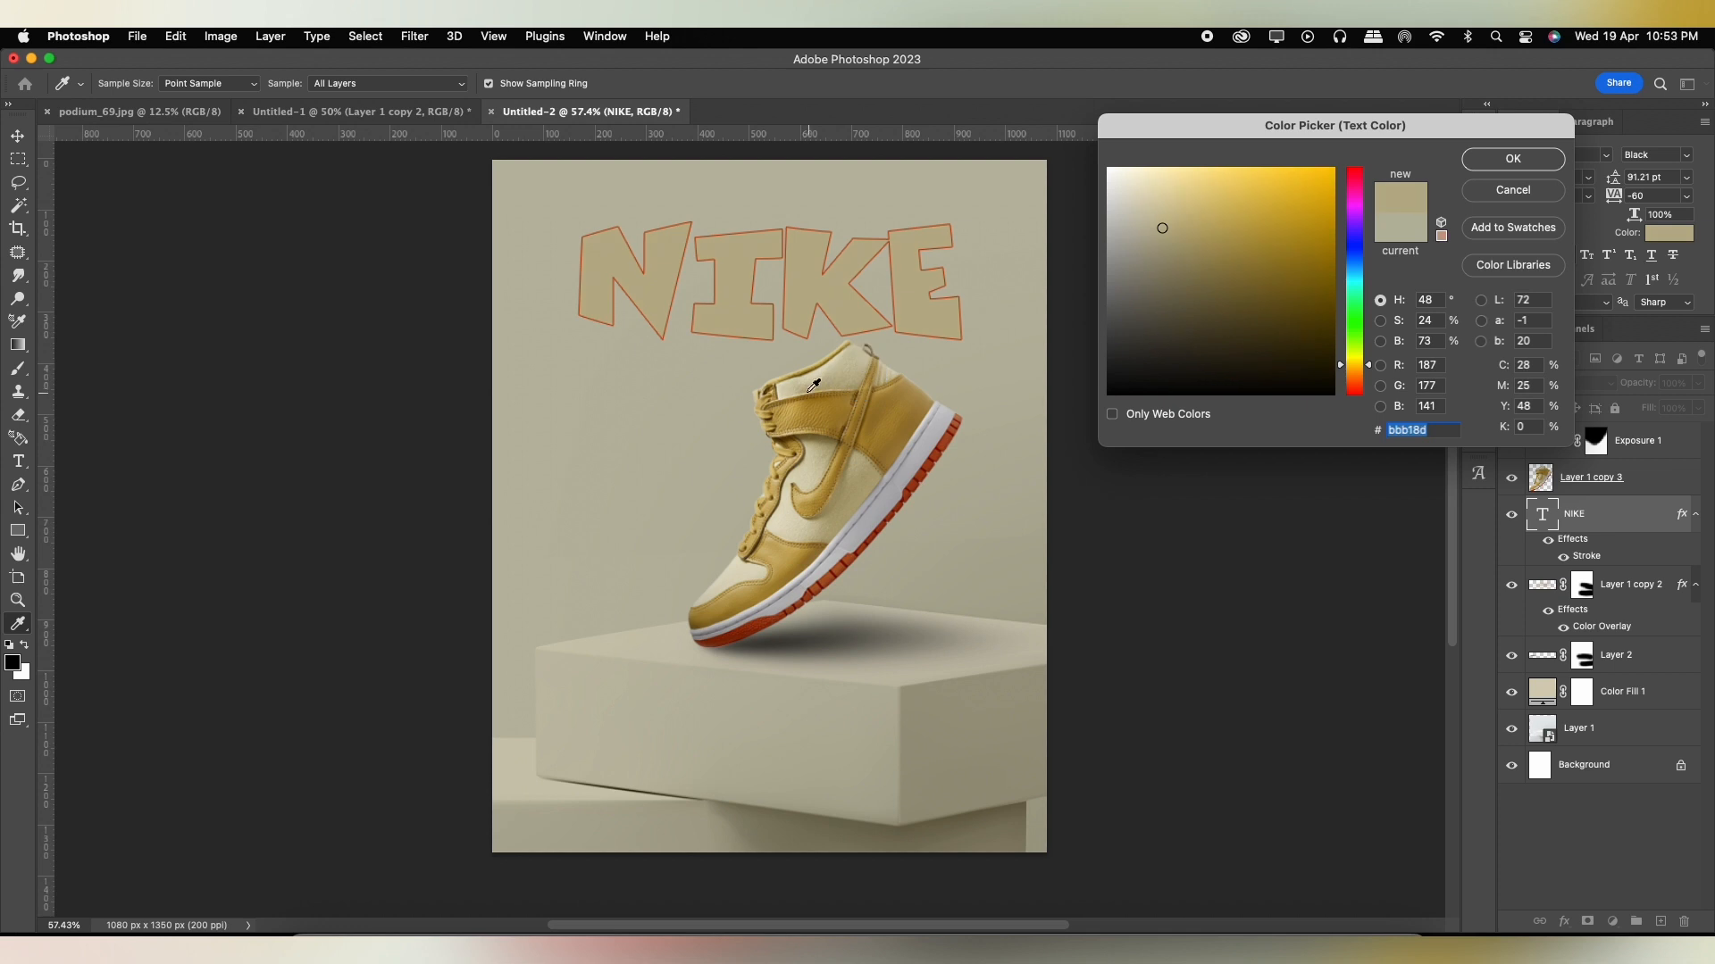
pyautogui.click(783, 391)
pyautogui.click(786, 517)
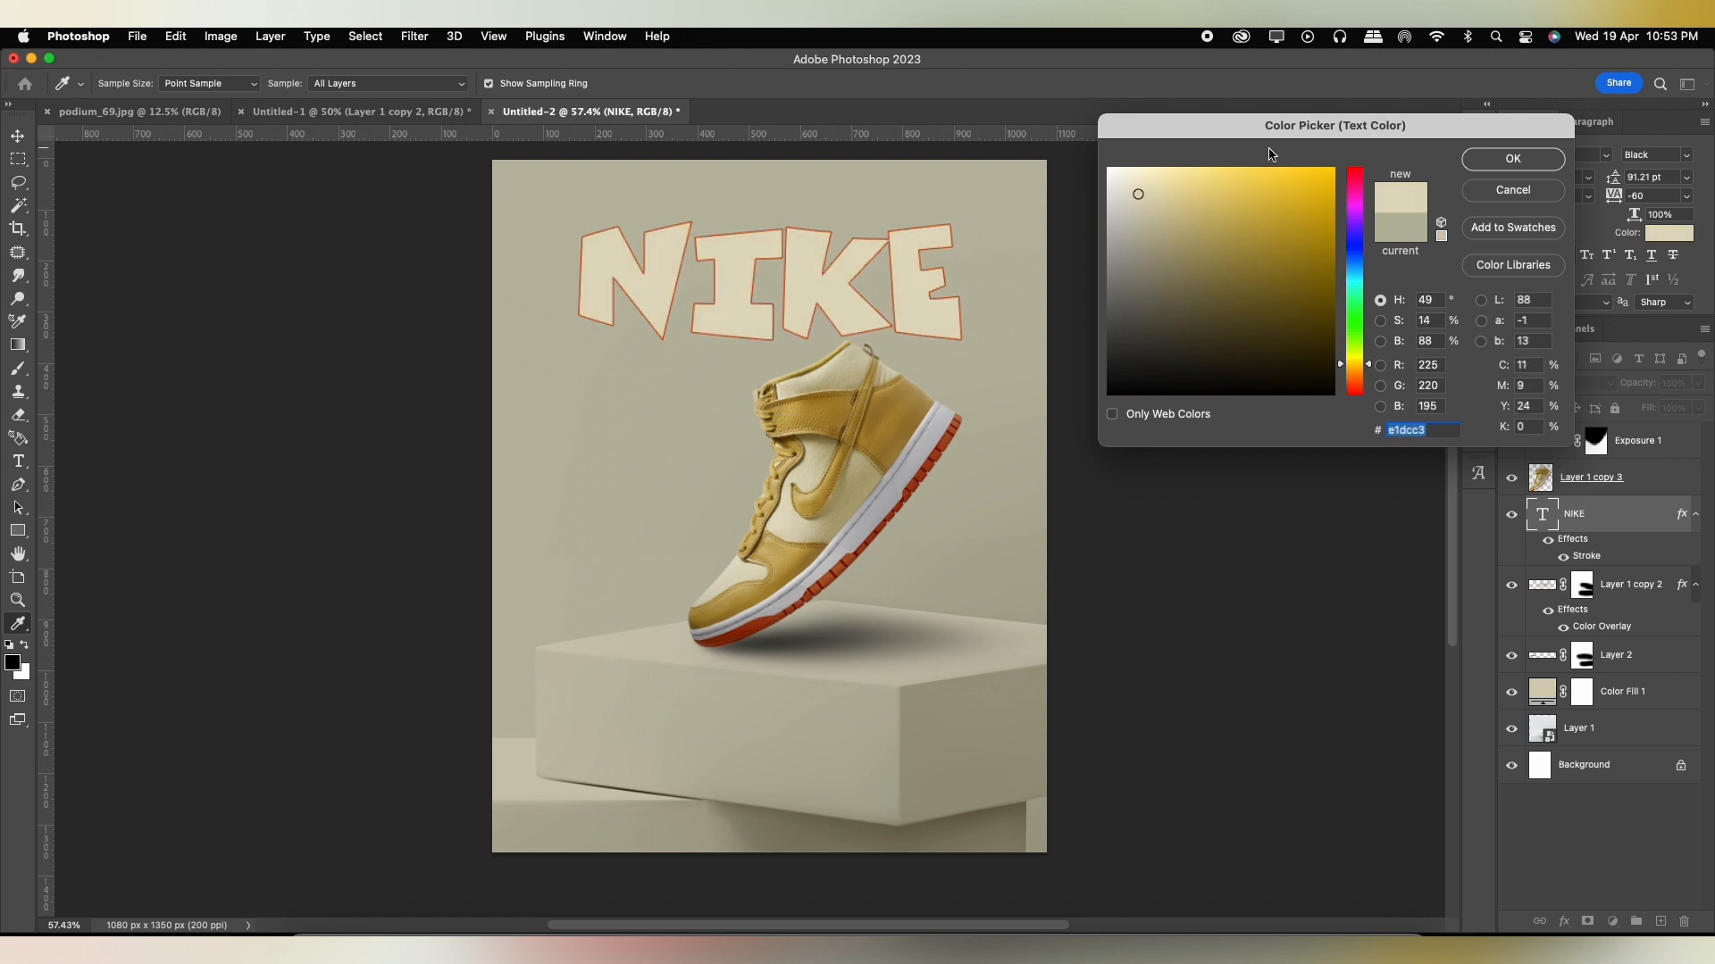
pyautogui.click(1515, 159)
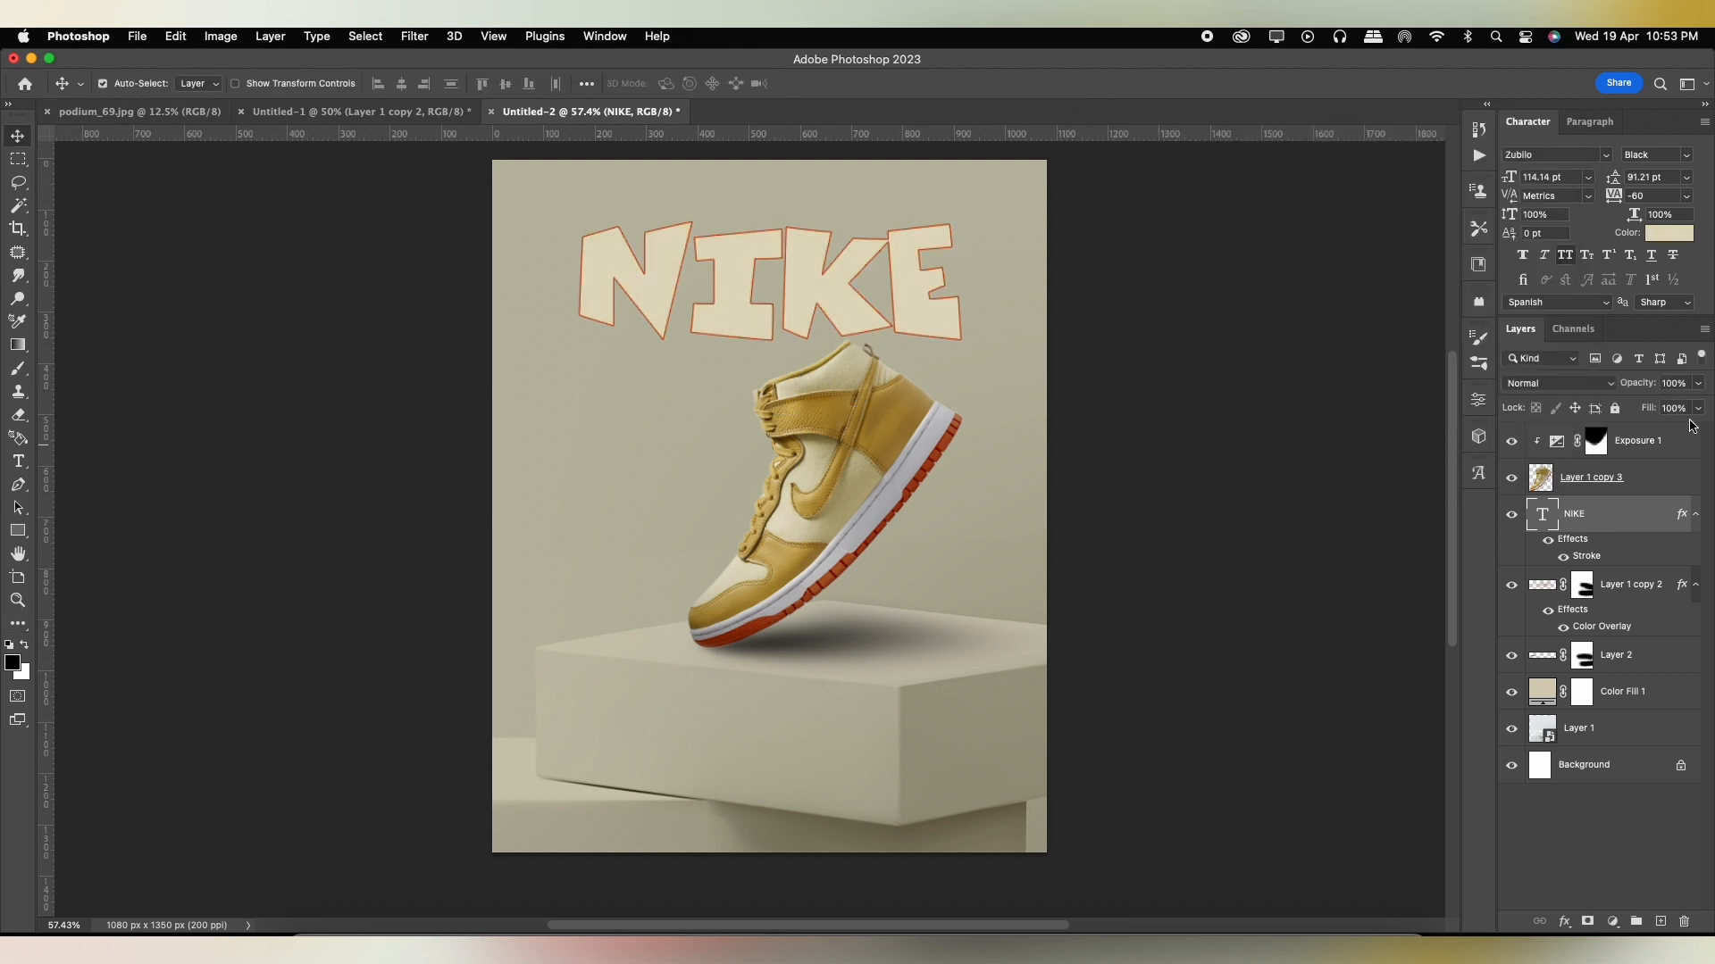
# Add a soft drop shadow to the NIKE text with 7% opacity, 99° angle, 18 px distance and 29 px size.
pyautogui.doubleClick(1582, 559)
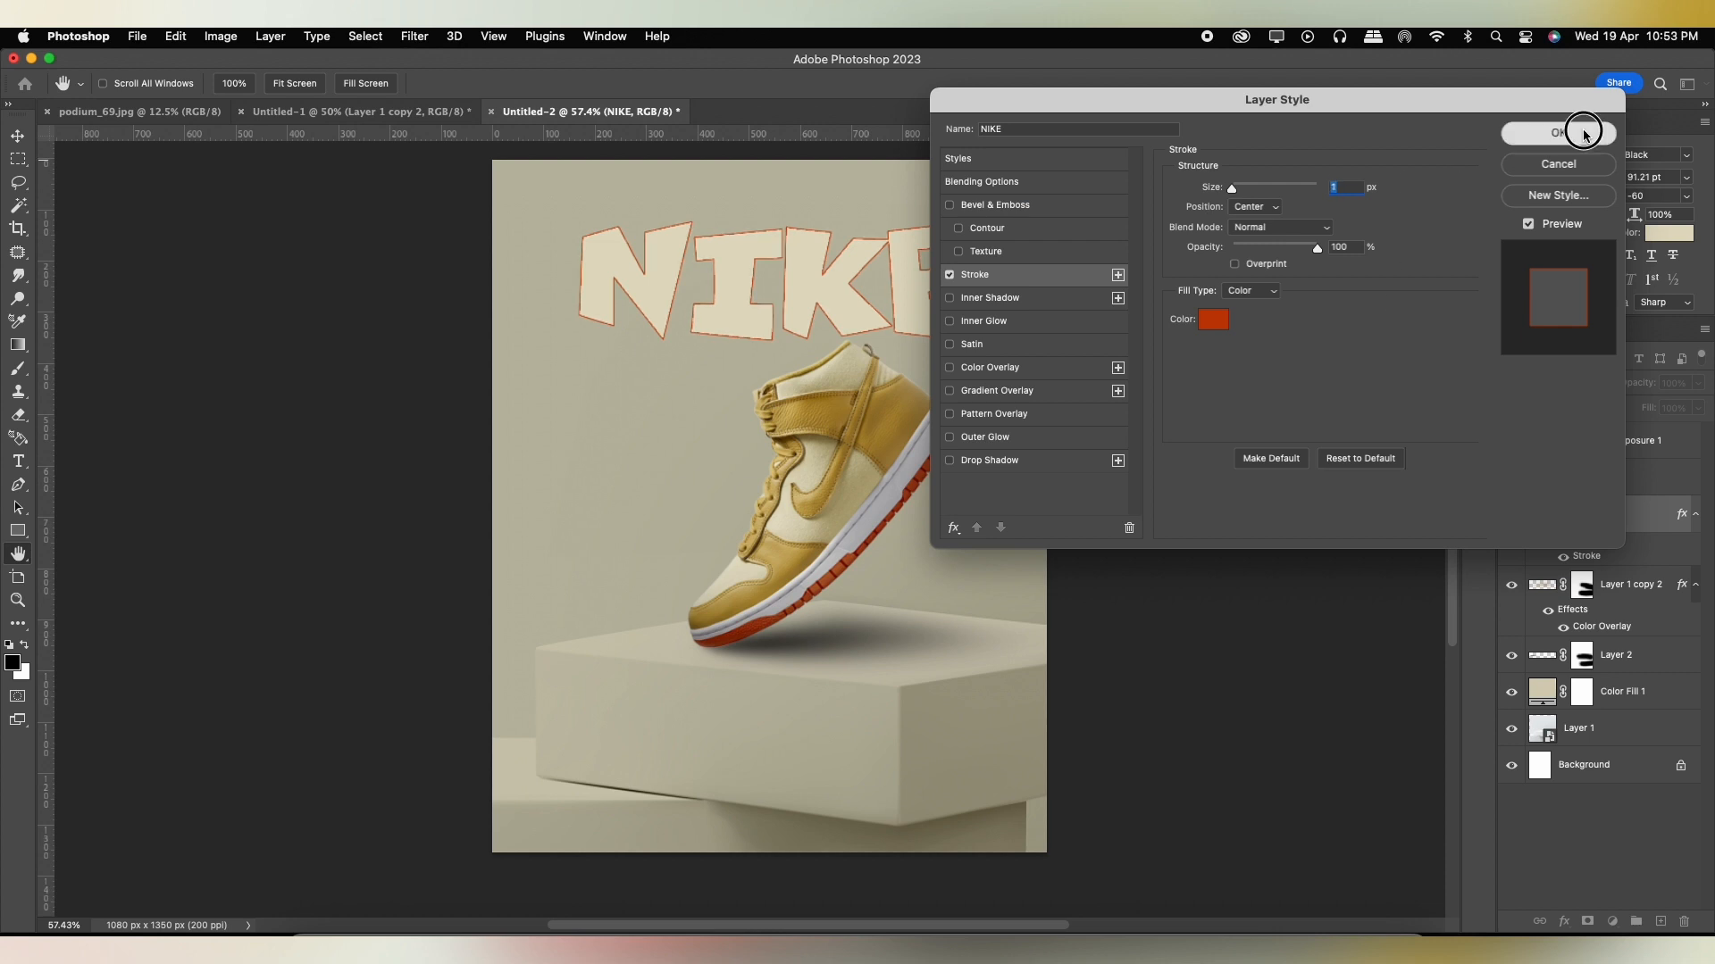
pyautogui.click(1572, 133)
pyautogui.doubleClick(1641, 506)
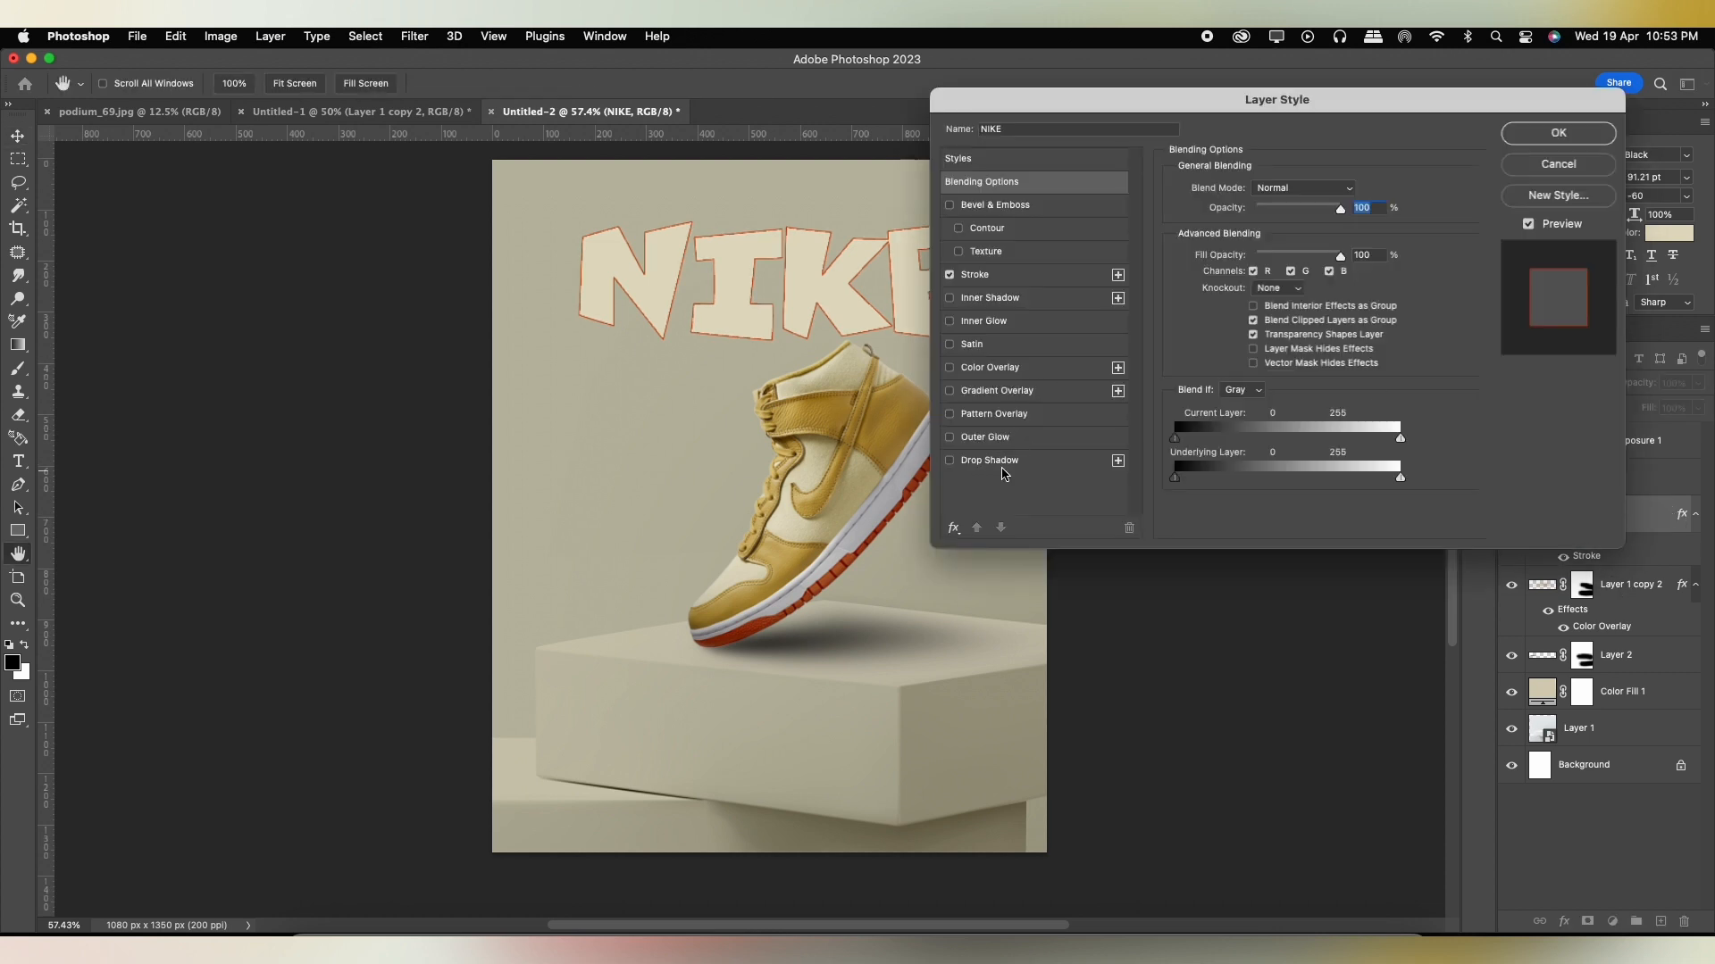
pyautogui.click(991, 460)
pyautogui.moveTo(1272, 271); pyautogui.dragTo(1248, 307)
pyautogui.moveTo(1246, 214); pyautogui.dragTo(1240, 214)
pyautogui.moveTo(863, 287); pyautogui.dragTo(864, 295)
pyautogui.moveTo(1241, 216); pyautogui.dragTo(1237, 216)
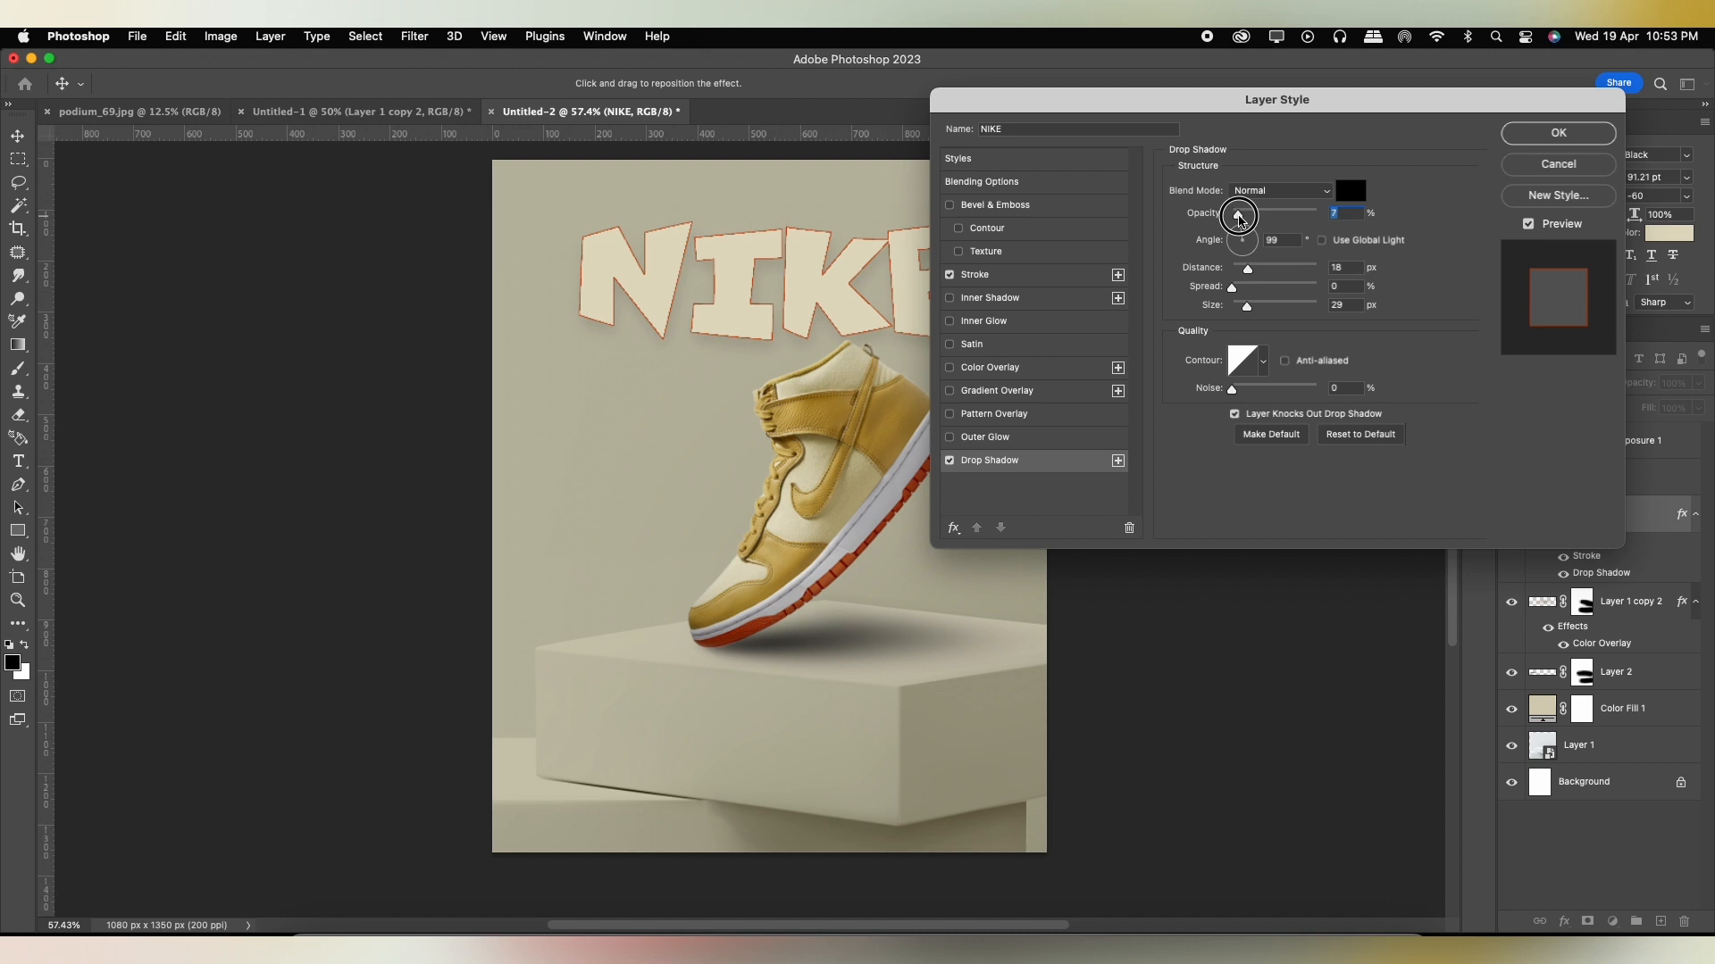
pyautogui.click(1518, 137)
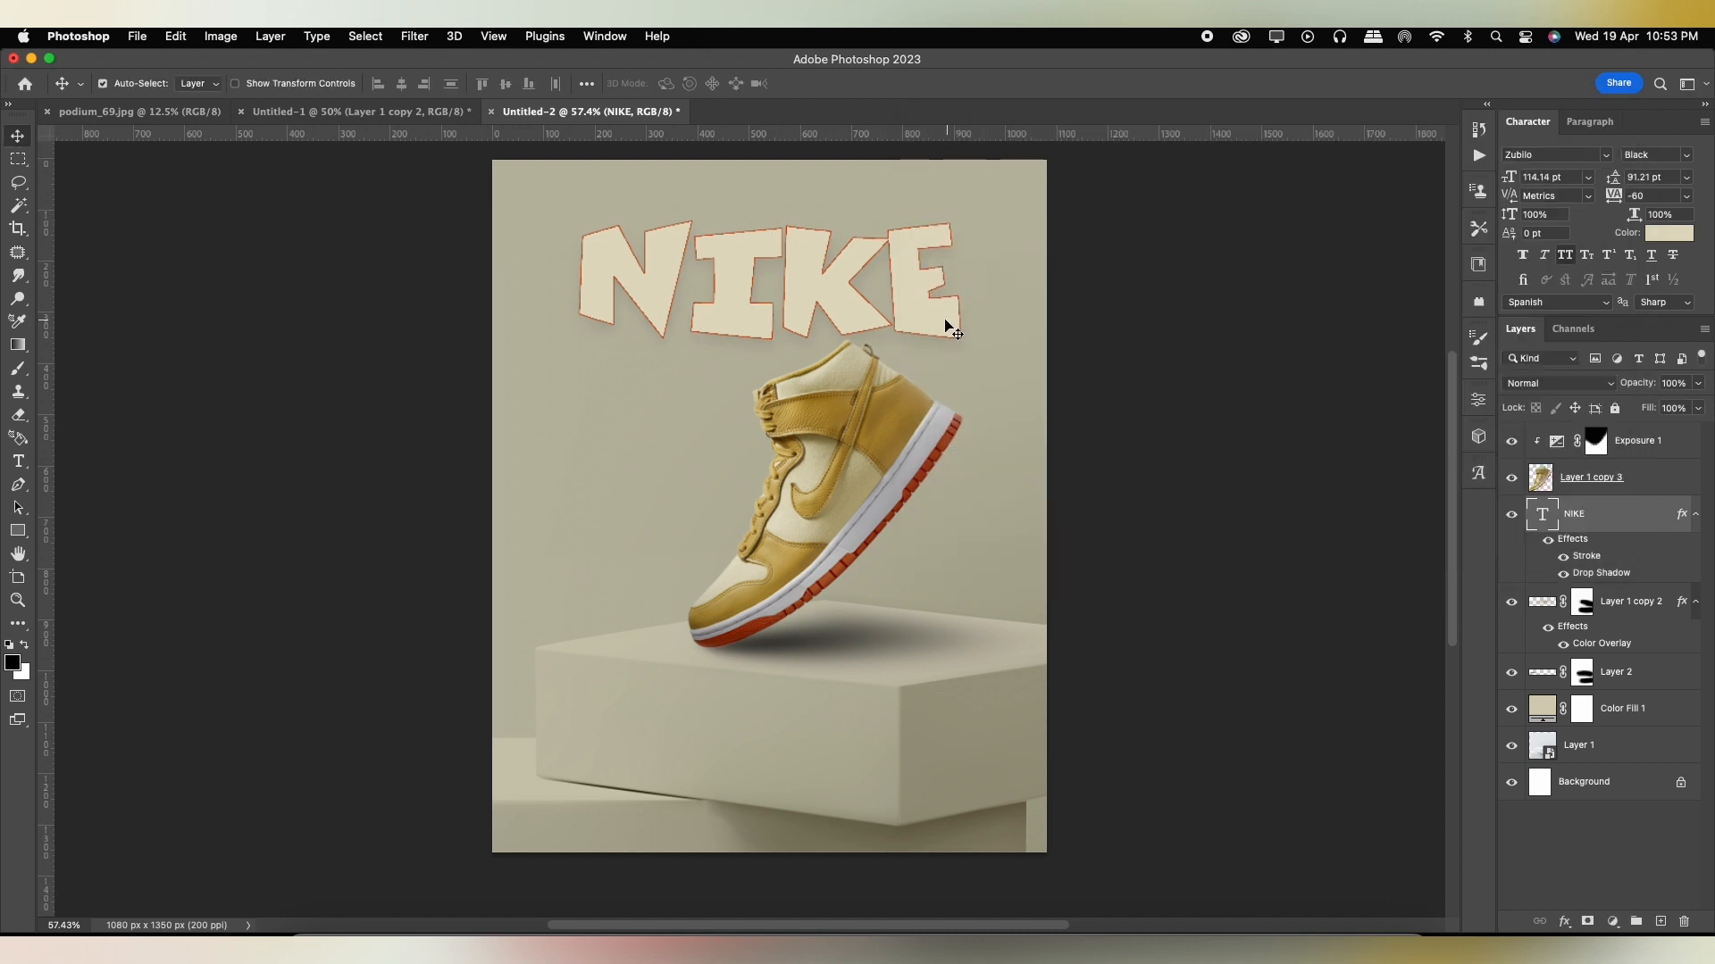
# Duplicate the shoe layer and move one copy to the top of the layer stack.
pyautogui.click(856, 482)
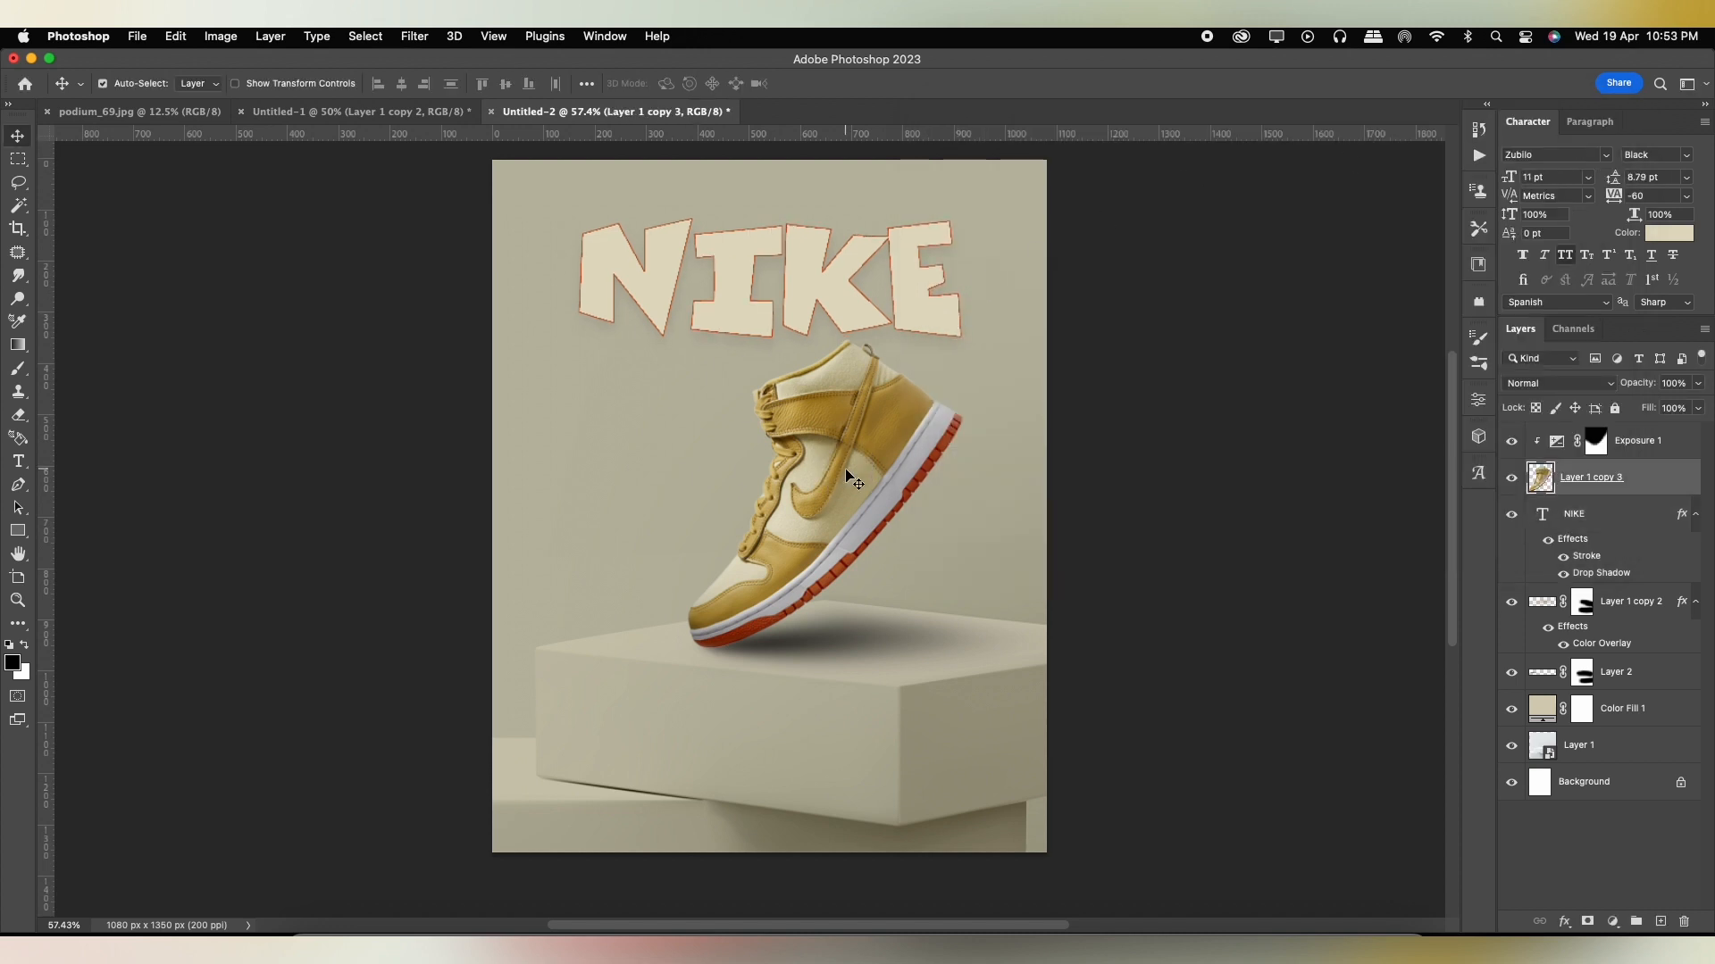
pyautogui.press('super+j')
pyautogui.moveTo(1589, 515); pyautogui.dragTo(1594, 435)
# Enlarge and rotate the top shoe copy, placing it as a foreground element partly off the poster's lower-right edge.
pyautogui.press('super+t')
pyautogui.scroll(-5, 935, 509)
pyautogui.keyDown('alt'); pyautogui.moveTo(952, 593); pyautogui.dragTo(1080, 731); pyautogui.keyUp('alt')
pyautogui.moveTo(839, 551); pyautogui.dragTo(735, 601)
pyautogui.moveTo(832, 563); pyautogui.dragTo(968, 566)
pyautogui.moveTo(1196, 561); pyautogui.dragTo(1218, 582)
pyautogui.moveTo(874, 555); pyautogui.dragTo(870, 562)
pyautogui.press('Return')
# Convert the foreground shoe copy to a smart object and blur it with a Gaussian Blur of about 40.2 pixels.
pyautogui.click(1677, 443)
pyautogui.rightClick(1677, 443)
pyautogui.click(1511, 748)
pyautogui.click(414, 36)
pyautogui.moveTo(457, 277)
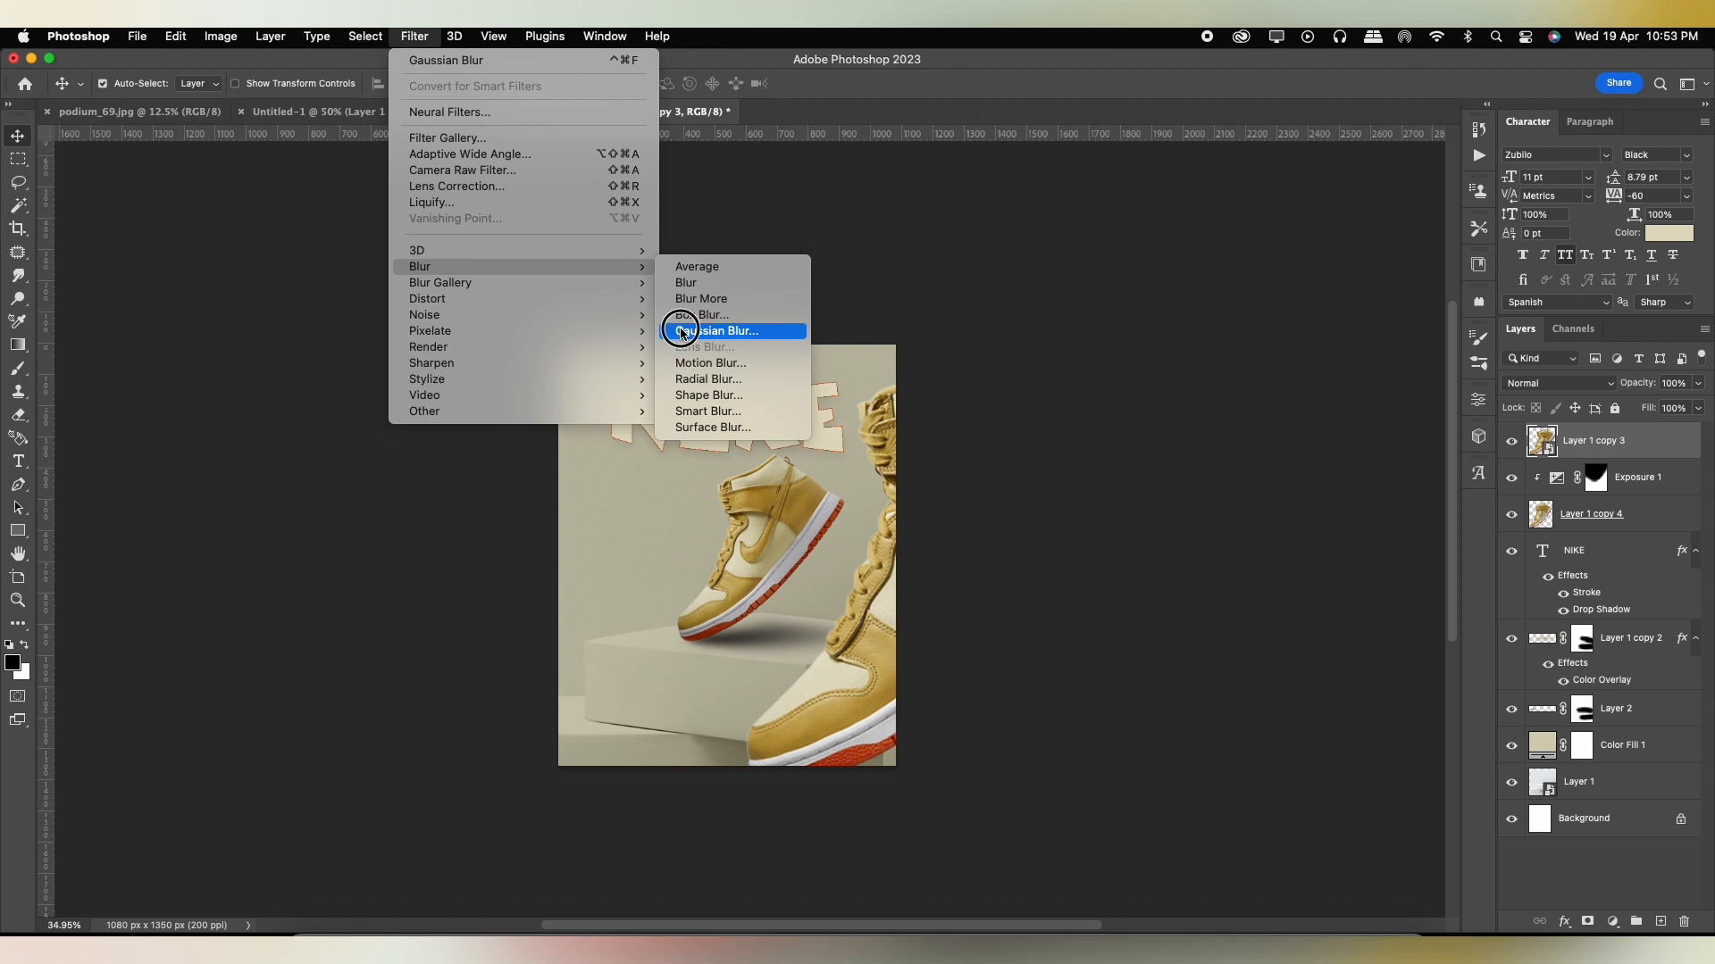
pyautogui.click(677, 331)
pyautogui.moveTo(1198, 527); pyautogui.dragTo(1204, 532)
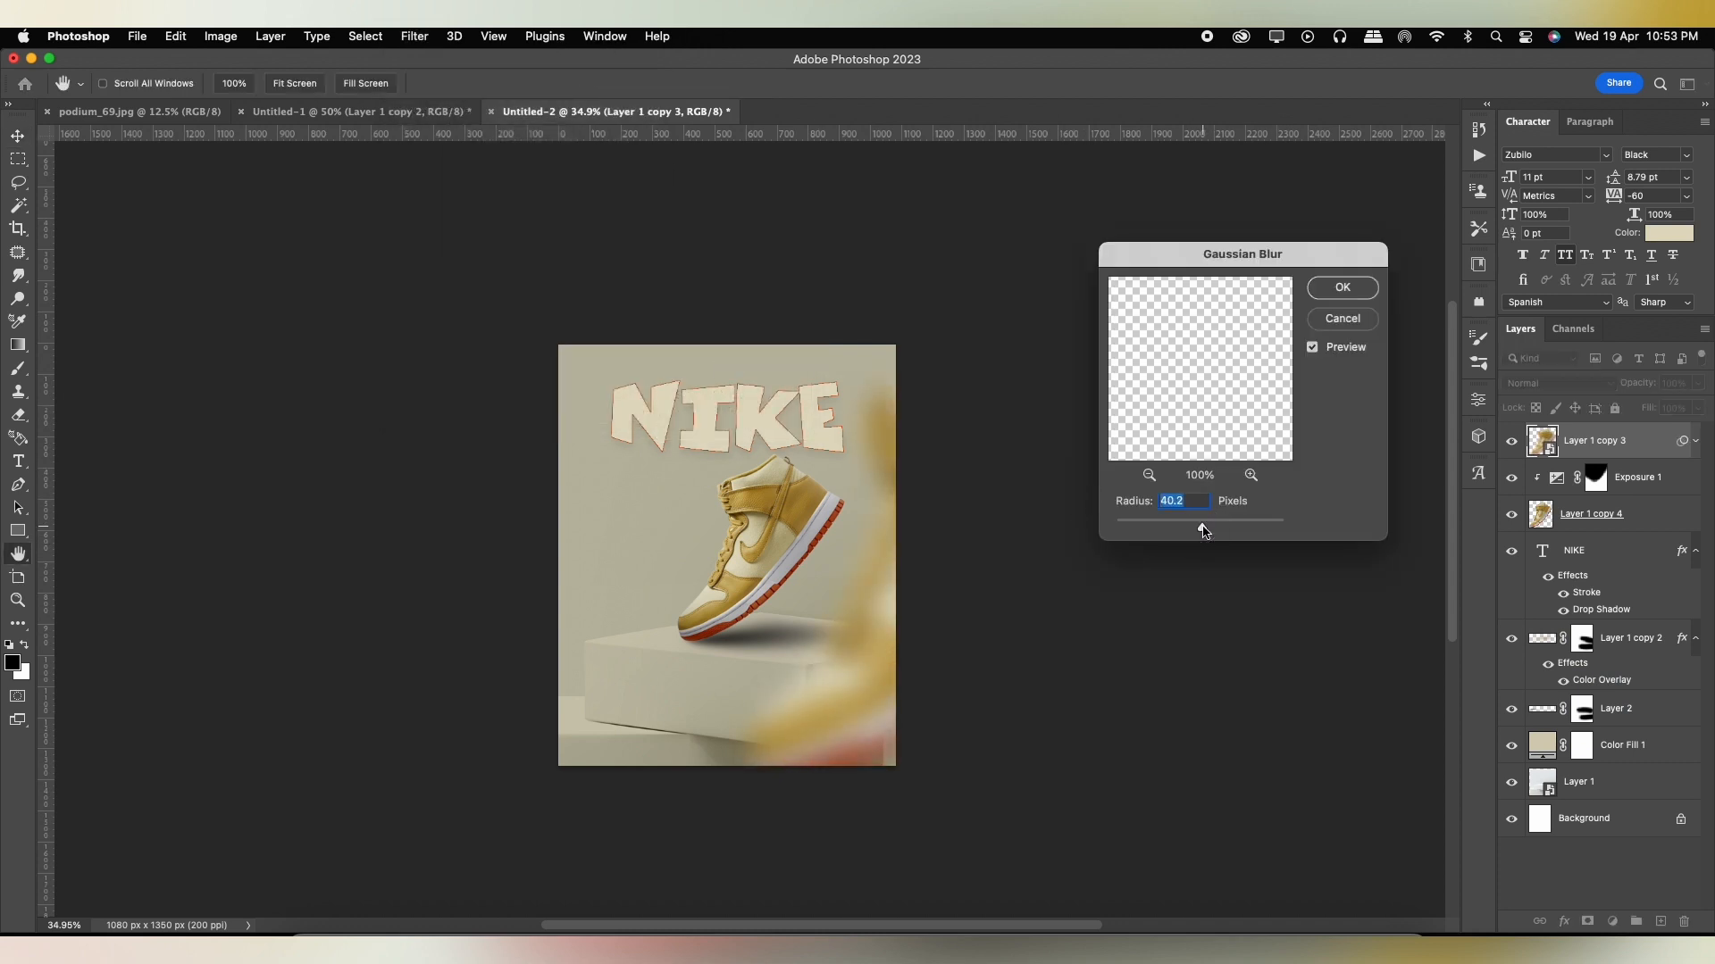
pyautogui.click(1334, 290)
# Move the blurred shoe farther off the poster's lower-right edge and adjust its transform.
pyautogui.scroll(4, 854, 758)
pyautogui.moveTo(869, 764); pyautogui.dragTo(955, 816)
pyautogui.moveTo(960, 745); pyautogui.dragTo(983, 765)
pyautogui.hotkey('ctrl', 't')
pyautogui.moveTo(1247, 898); pyautogui.dragTo(1217, 807)
pyautogui.doubleClick(985, 741)
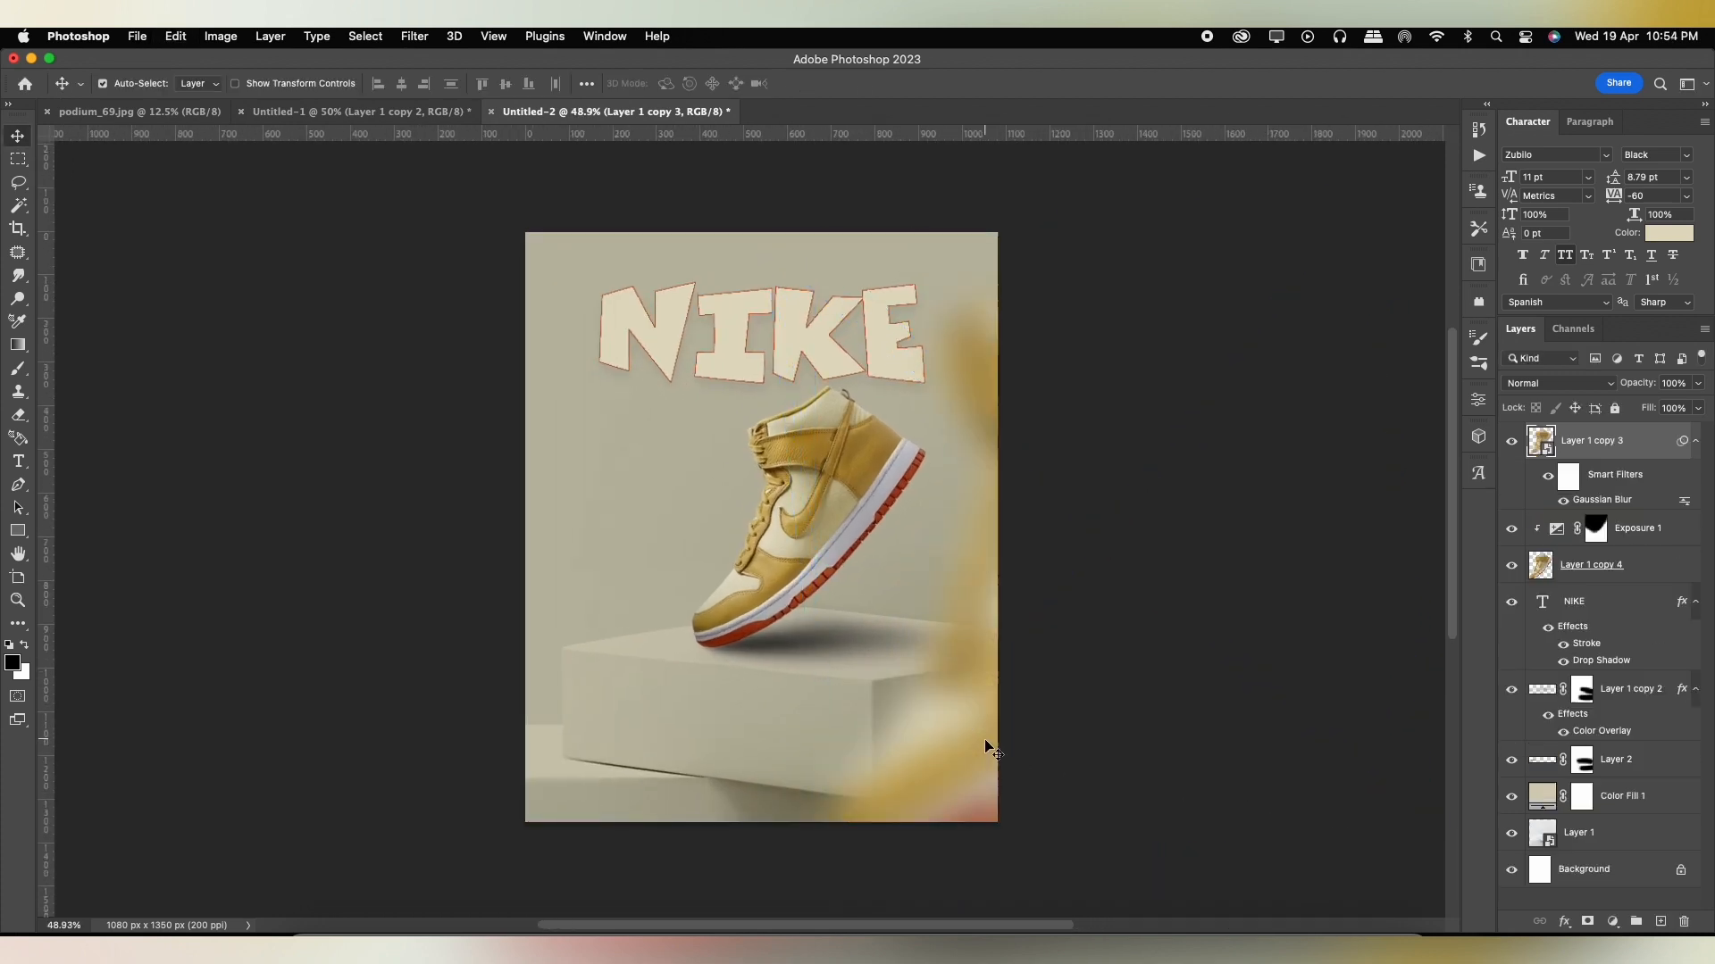
# Place a duplicate of the blurred shoe on the poster's left side and scale it down to about 79%.
pyautogui.click(978, 746)
pyautogui.moveTo(976, 746); pyautogui.dragTo(483, 739)
pyautogui.press('super+t')
pyautogui.rightClick(609, 640)
pyautogui.click(694, 501)
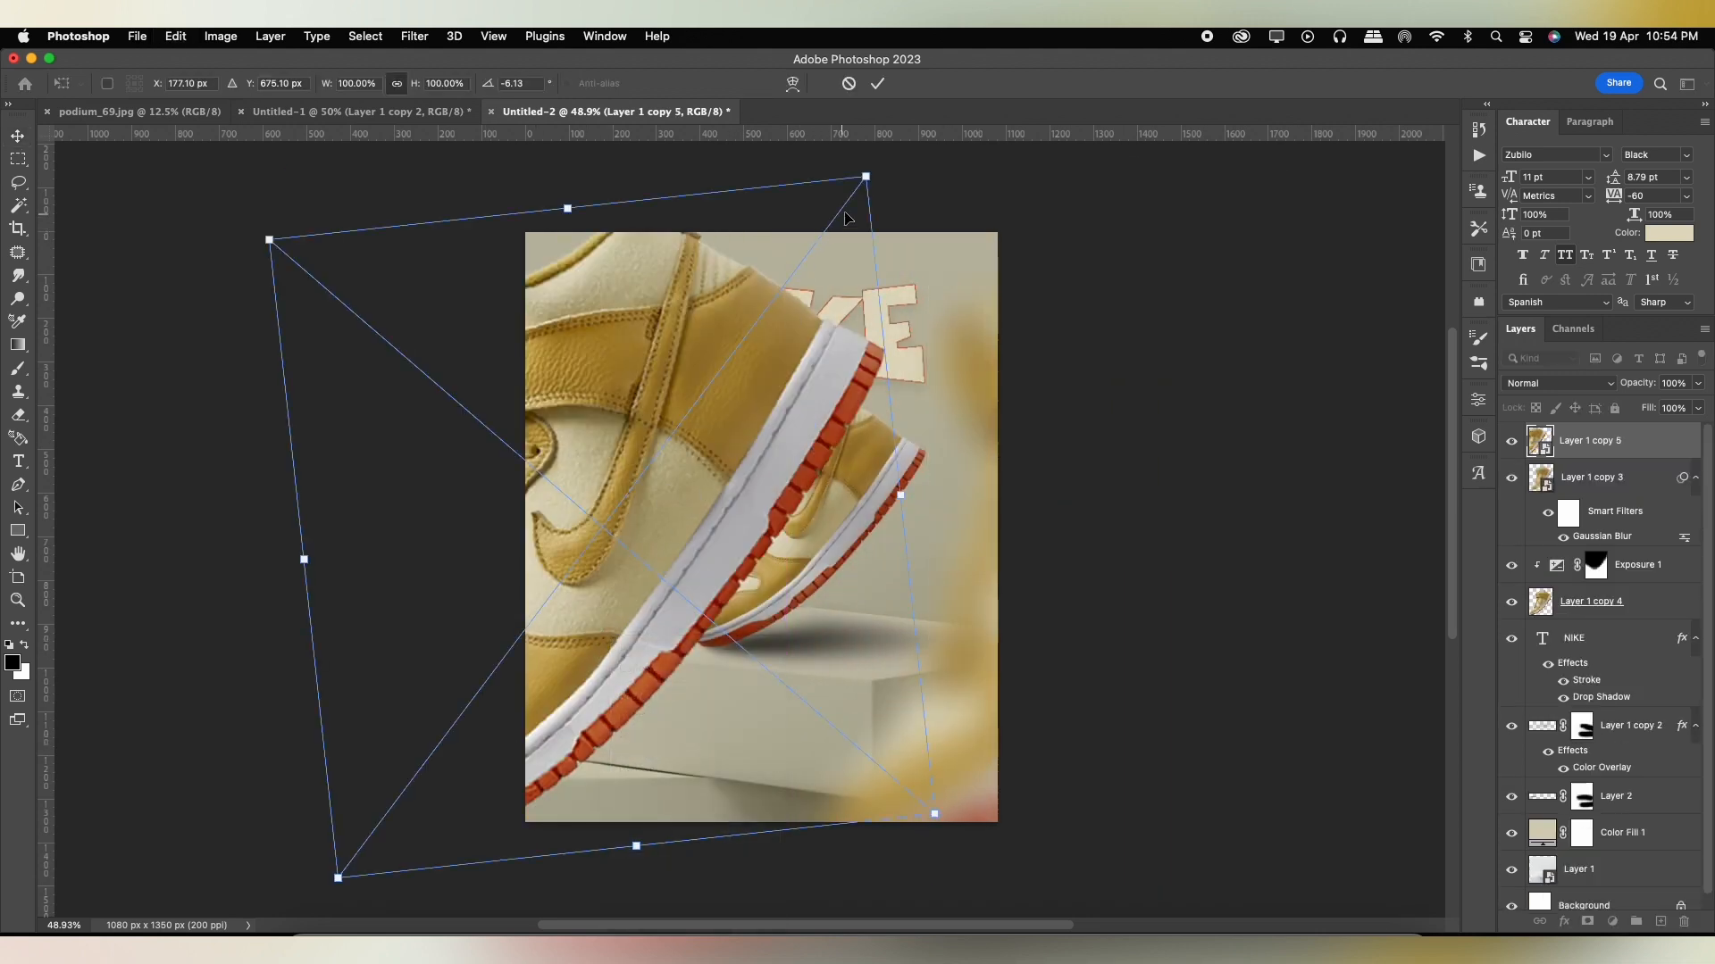
pyautogui.moveTo(863, 174); pyautogui.dragTo(625, 501)
pyautogui.press('Return')
# Fine-tune the size and position of the blurred shoe copy at the poster's left edge.
pyautogui.press('super+t')
pyautogui.moveTo(679, 328); pyautogui.dragTo(612, 497)
pyautogui.press('Return')
pyautogui.press('super+t')
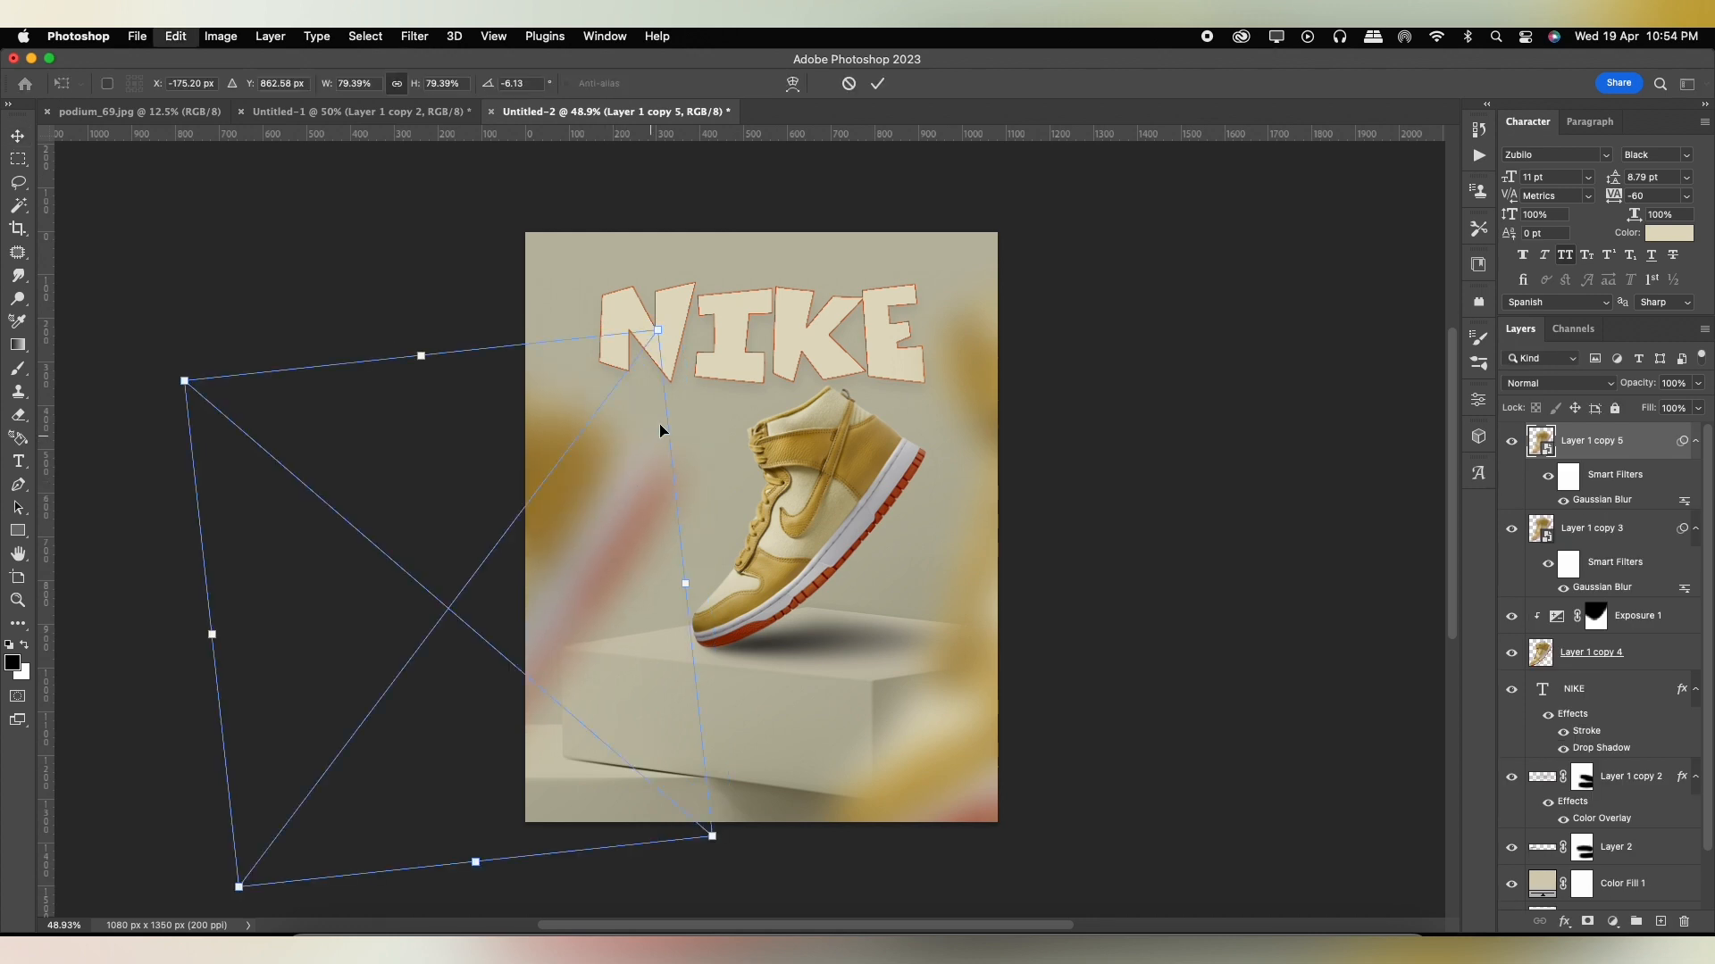
pyautogui.moveTo(663, 327); pyautogui.dragTo(607, 528)
pyautogui.press('Return')
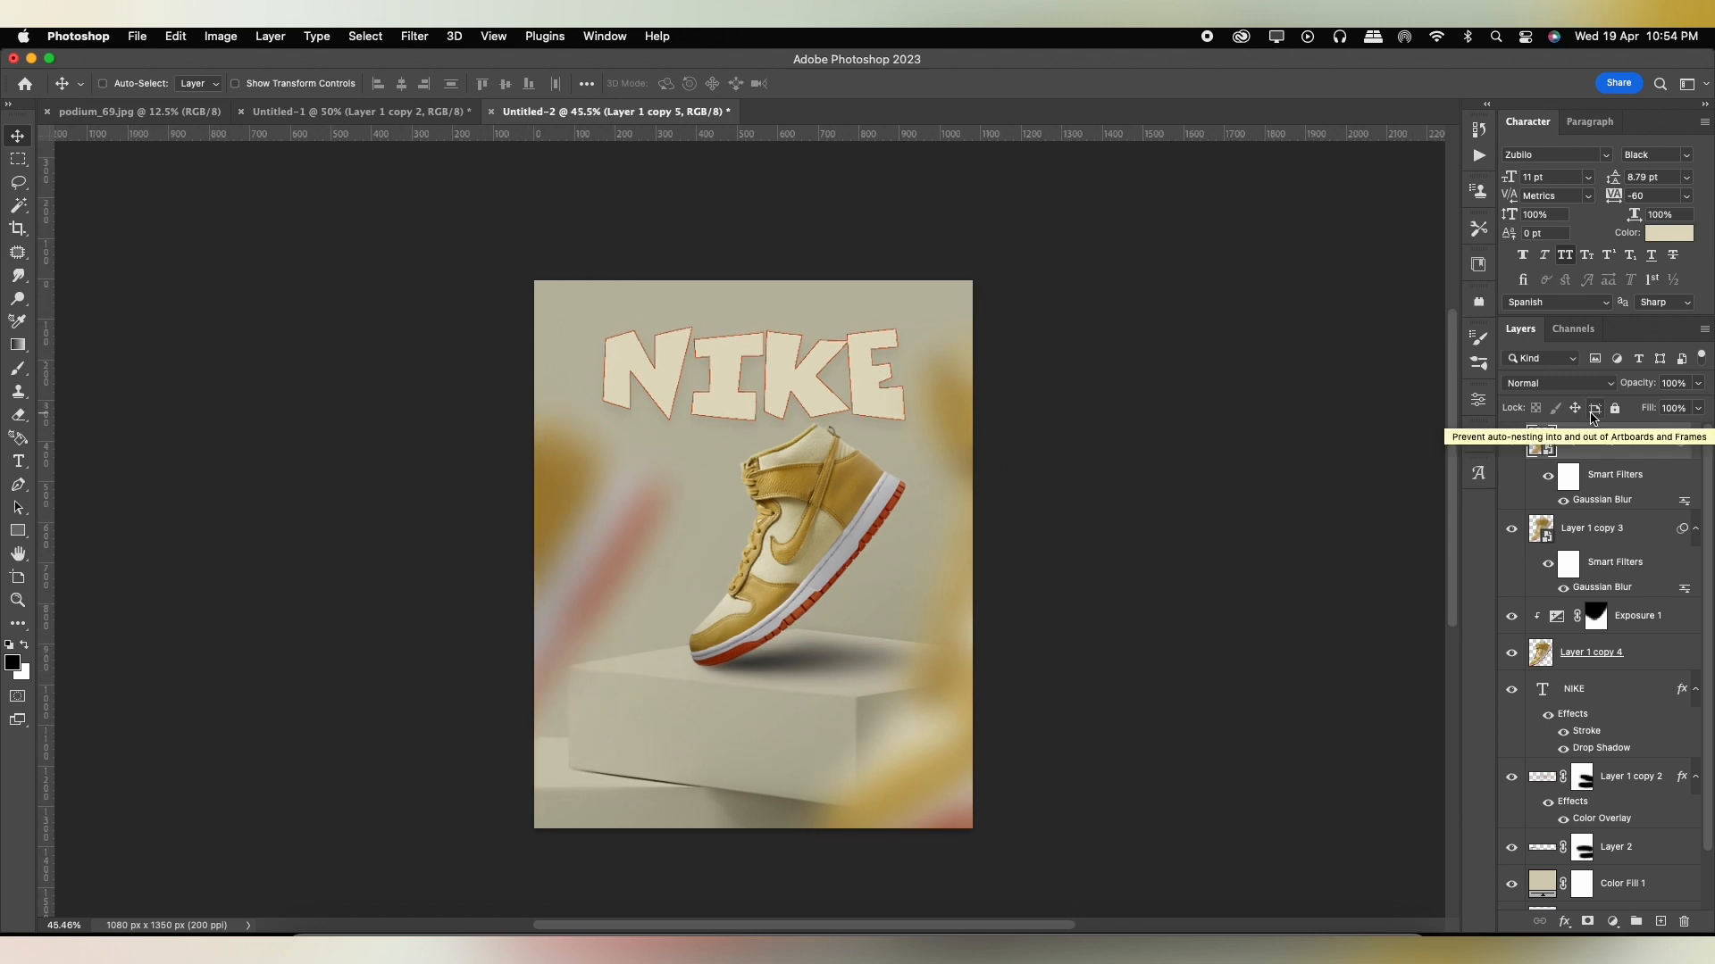
# Stamp all visible layers into a new top layer and convert it to a smart object.
pyautogui.press('super+alt+shift+e')
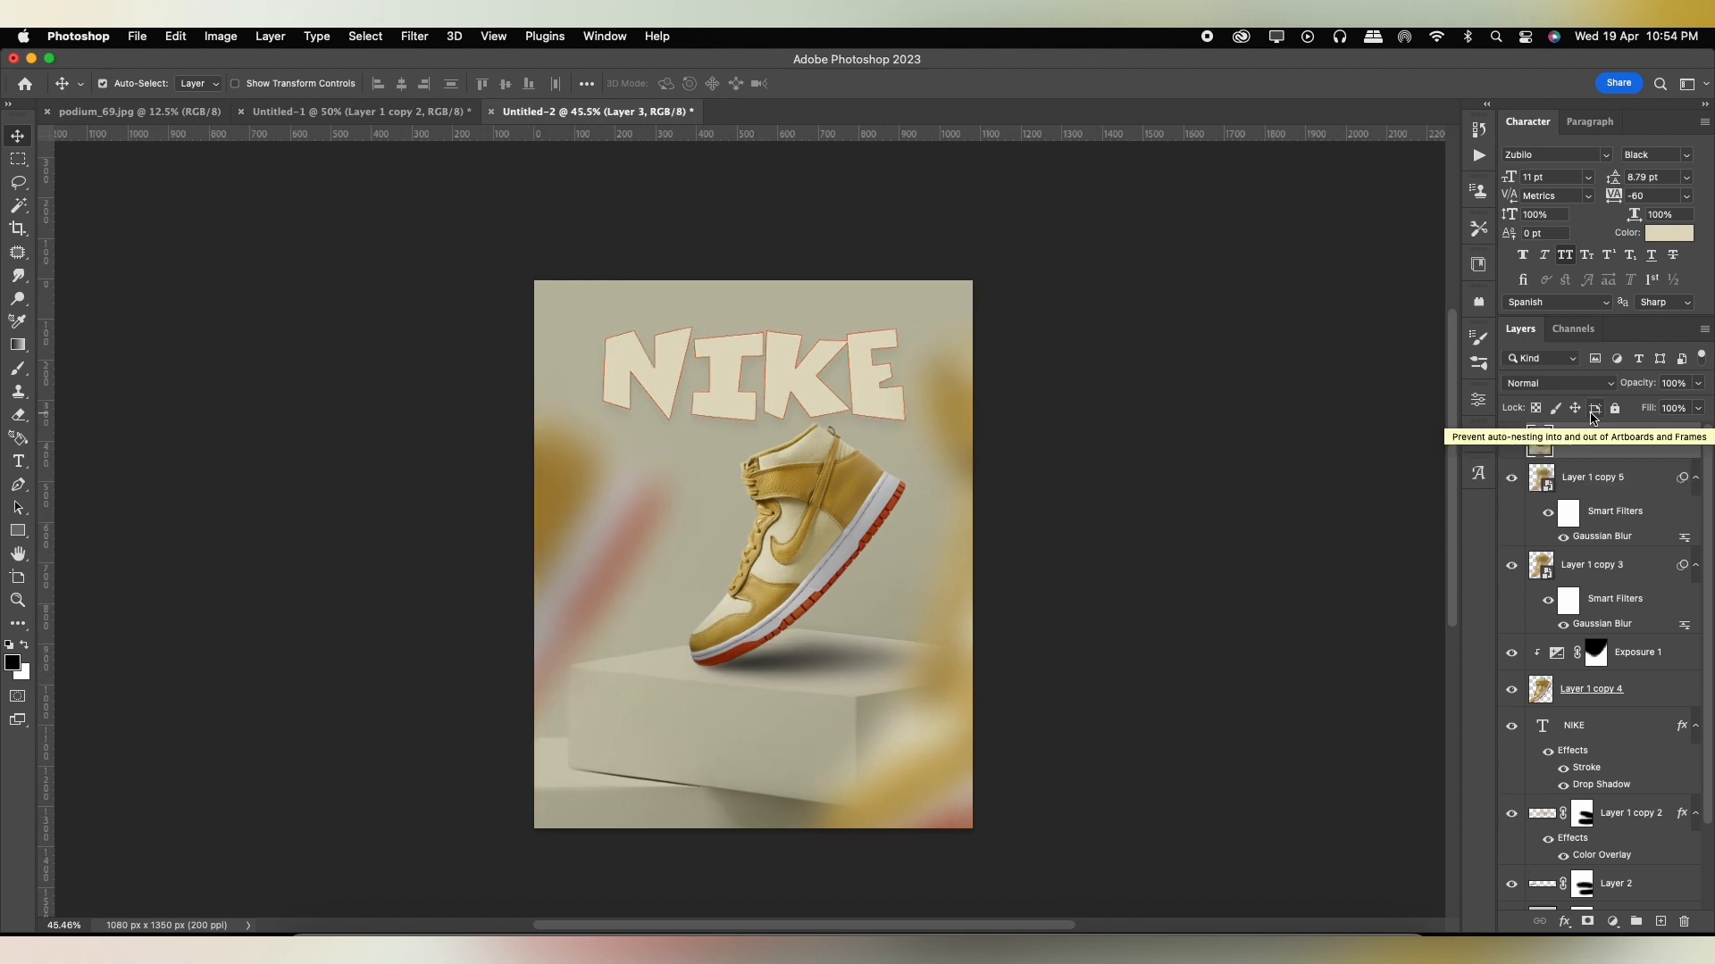
pyautogui.rightClick(1591, 447)
pyautogui.click(1437, 761)
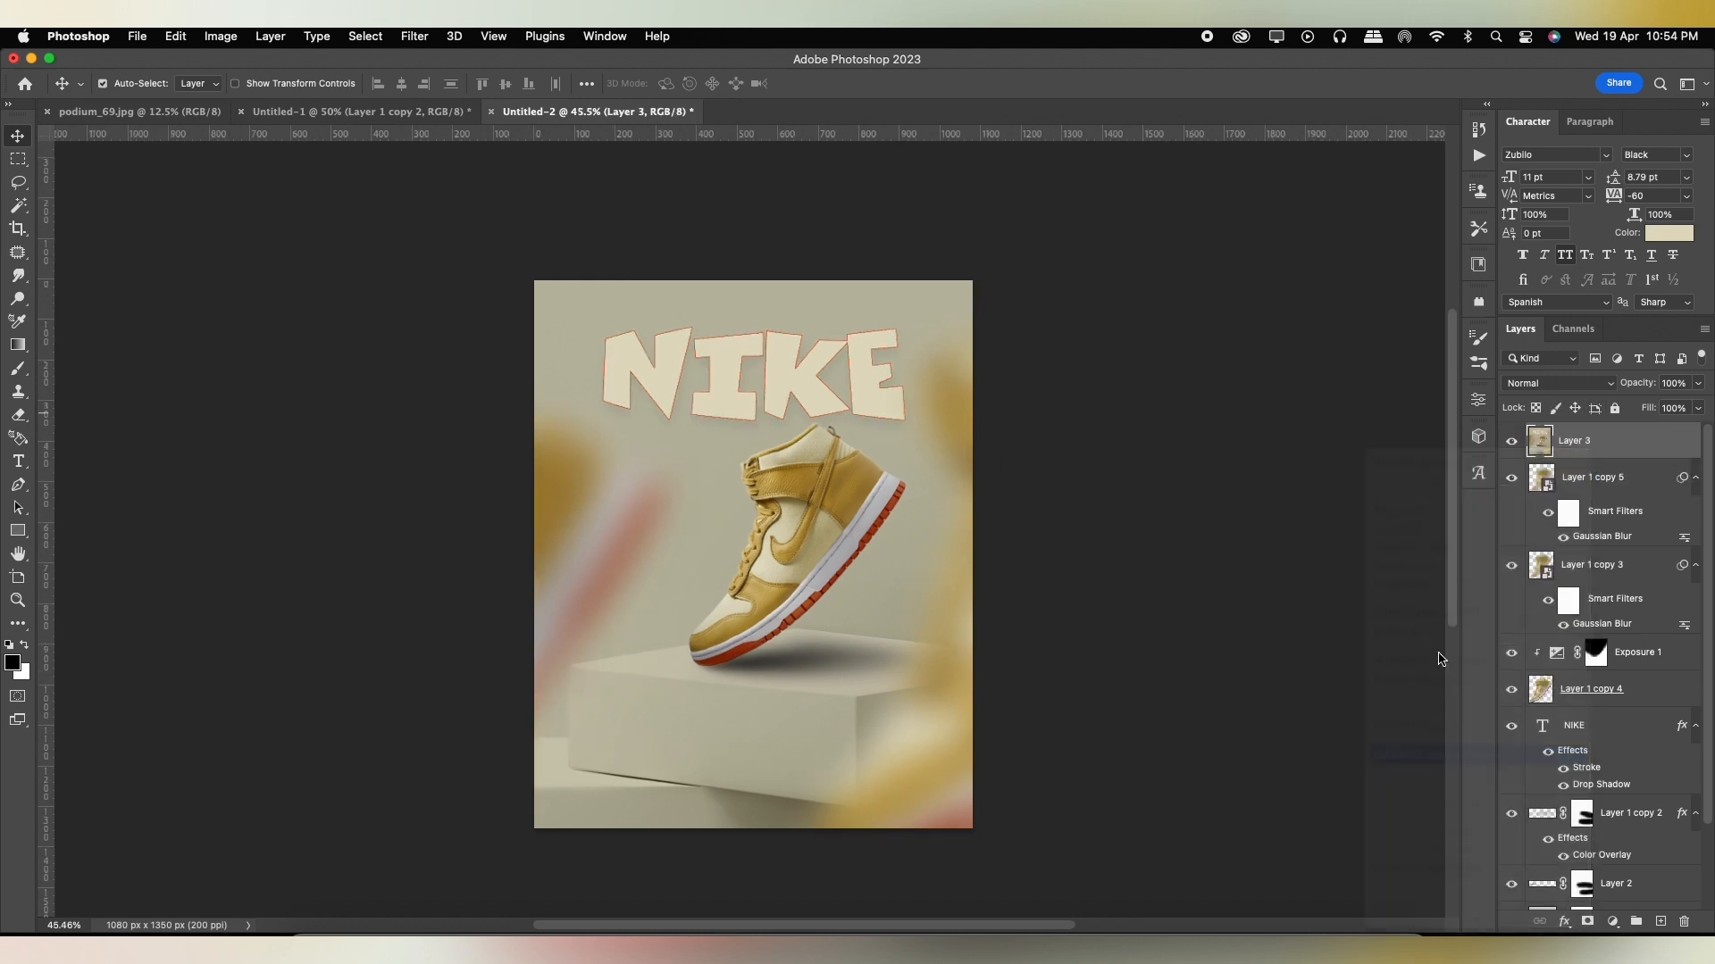
# In the Camera Raw Filter, set temperature +2, exposure +0.15, contrast +21, highlights -12, shadows -2, whites +3 and blacks -10.
pyautogui.click(422, 36)
pyautogui.click(474, 171)
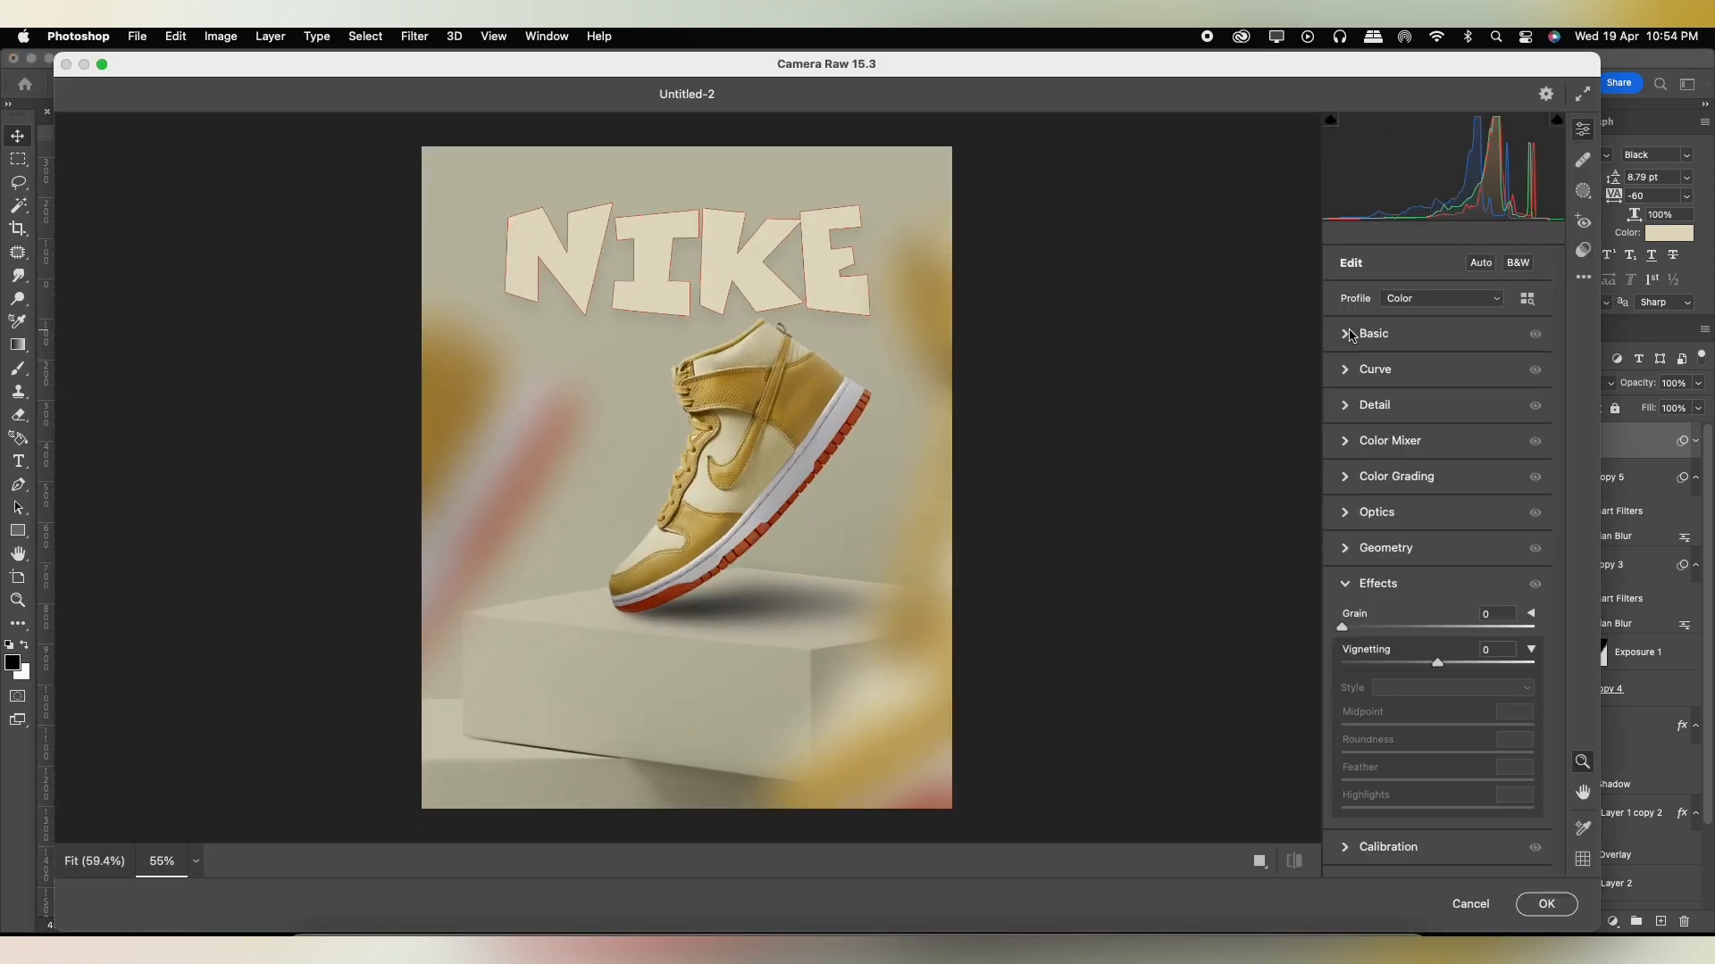
pyautogui.click(1358, 335)
pyautogui.moveTo(1437, 406); pyautogui.dragTo(1440, 406)
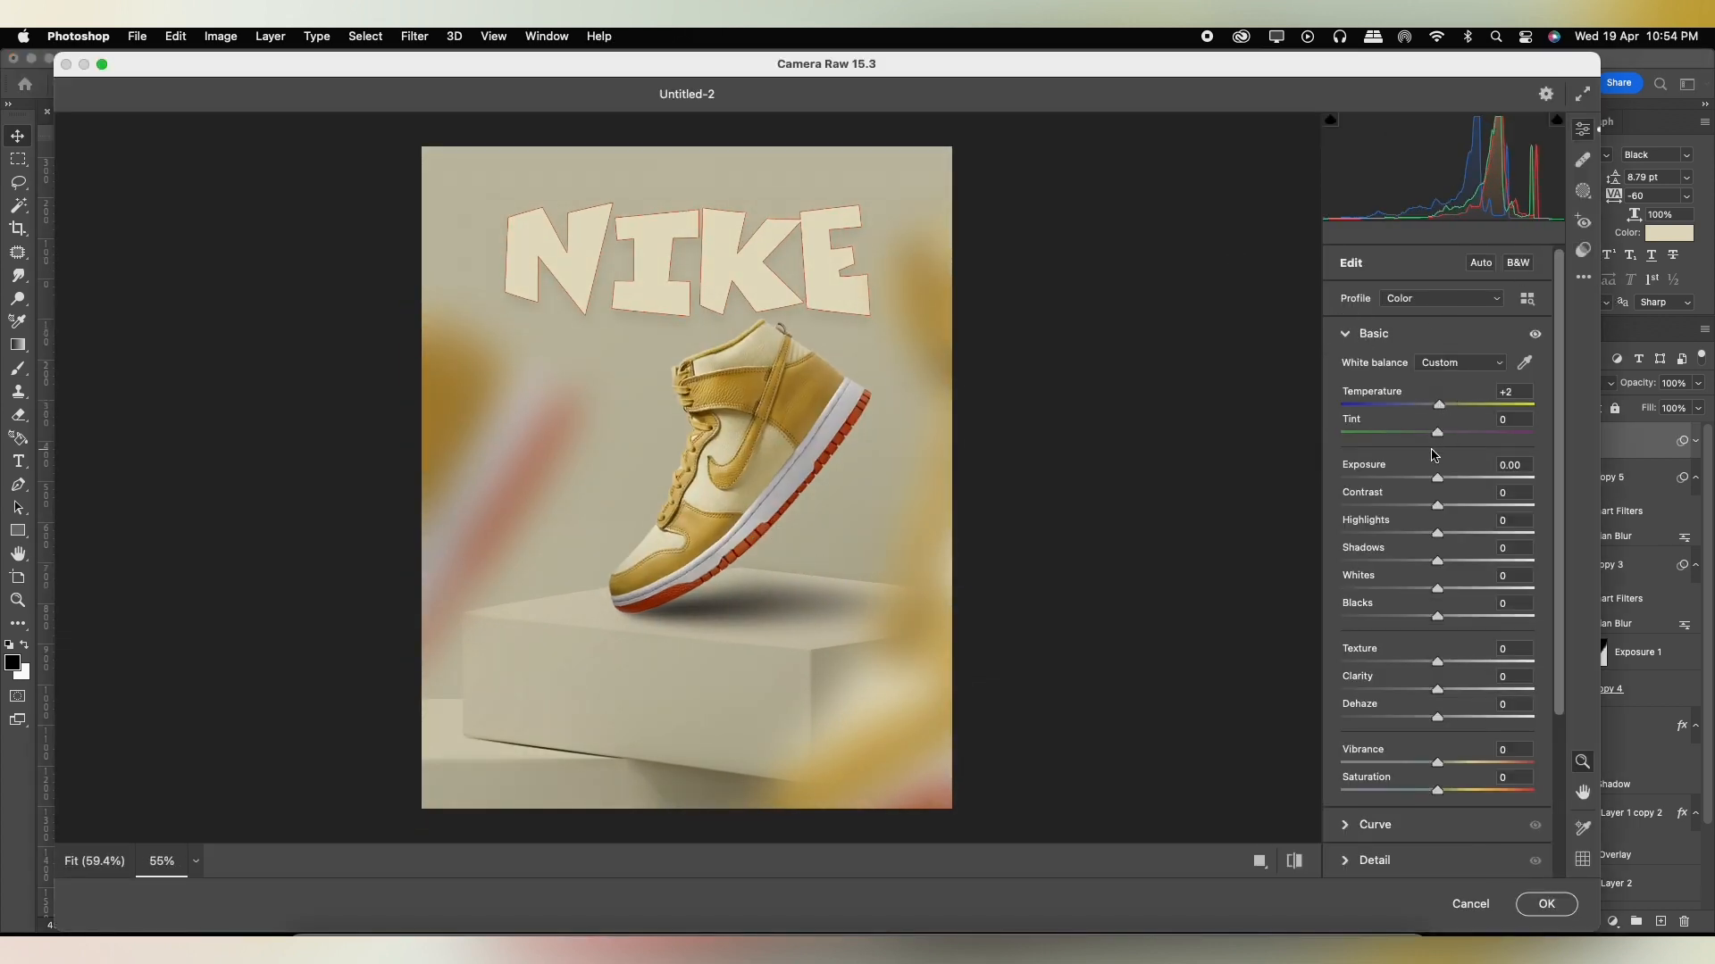
pyautogui.moveTo(1440, 480); pyautogui.dragTo(1447, 596)
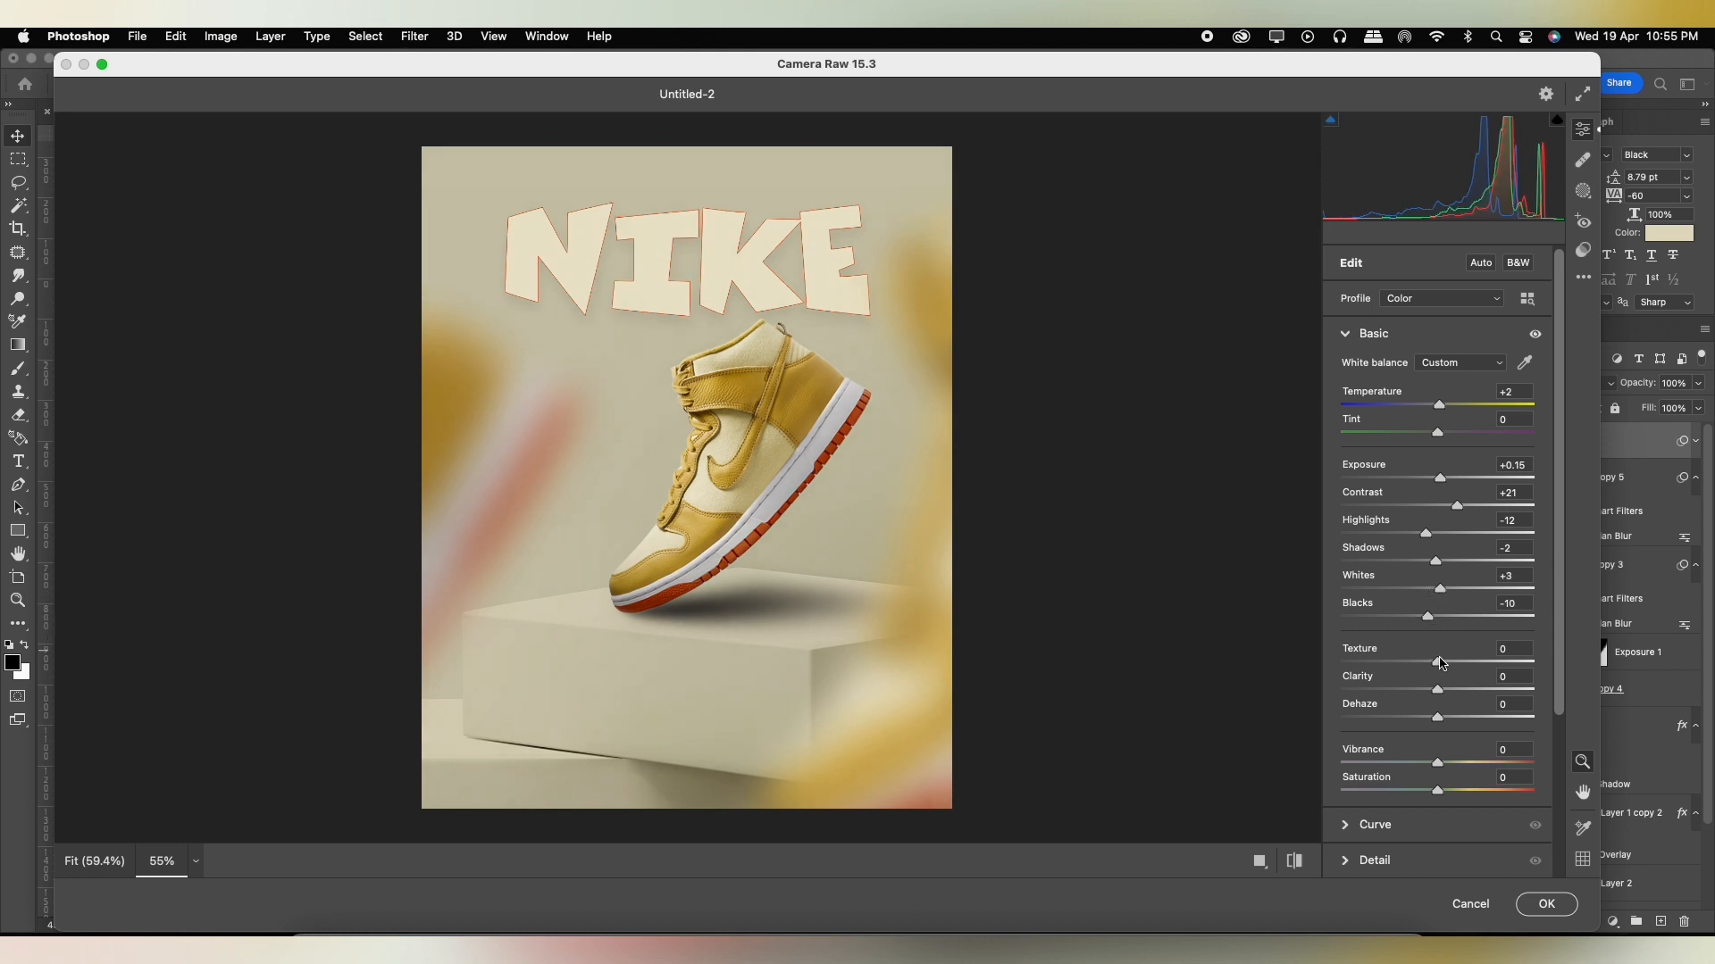
# Set the texture to +8, clarity to +4 and dehaze to +4.
pyautogui.moveTo(1440, 665); pyautogui.dragTo(1448, 663)
pyautogui.moveTo(1558, 518); pyautogui.dragTo(1544, 594)
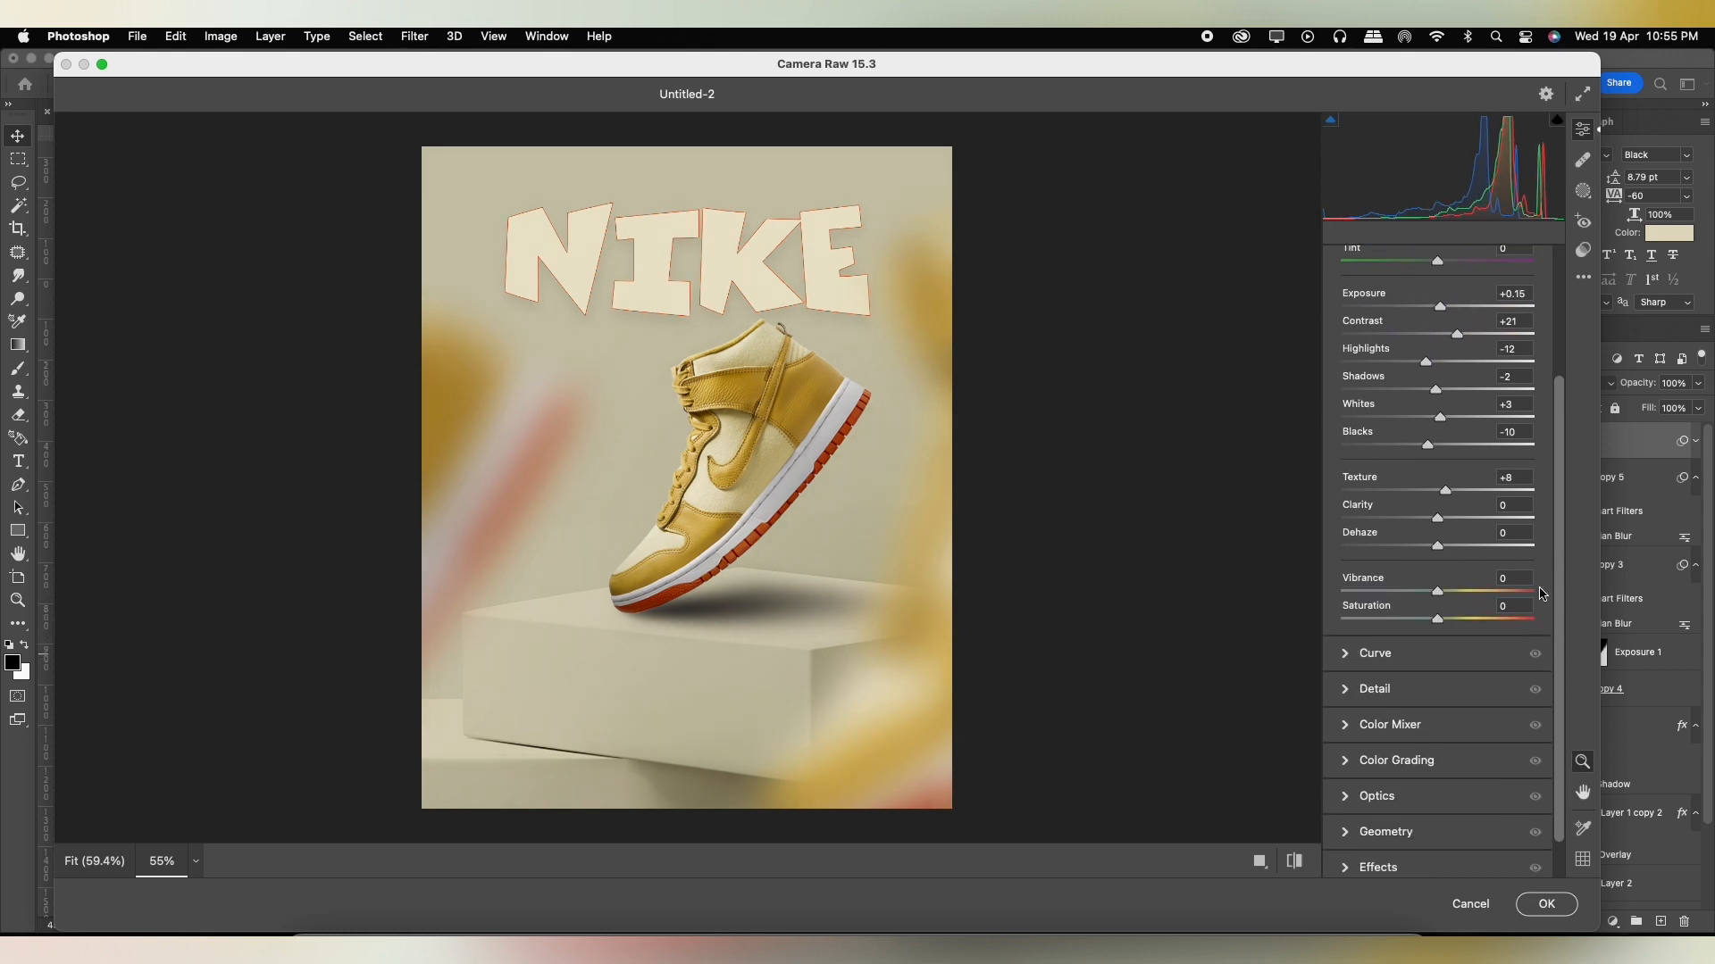
pyautogui.moveTo(1440, 519); pyautogui.dragTo(1442, 523)
pyautogui.scroll(-2, 1554, 634)
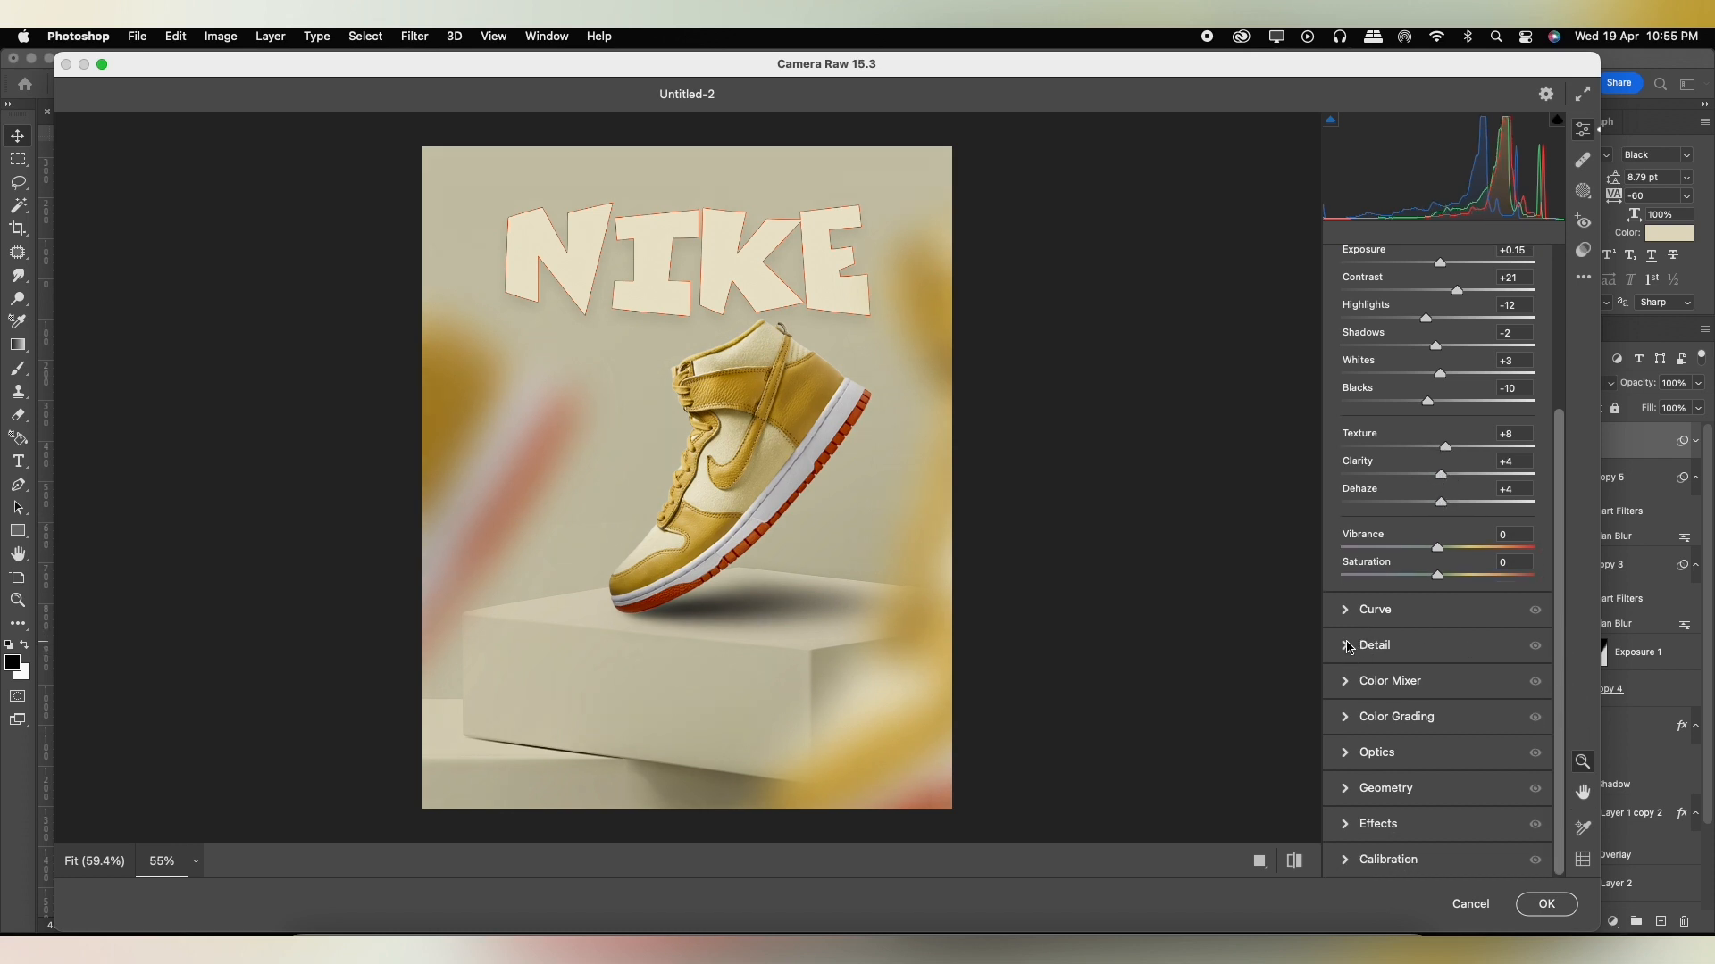
# Set the sharpening to 2, then adjust the noise reduction and the color mixer.
pyautogui.click(1349, 647)
pyautogui.click(1345, 449)
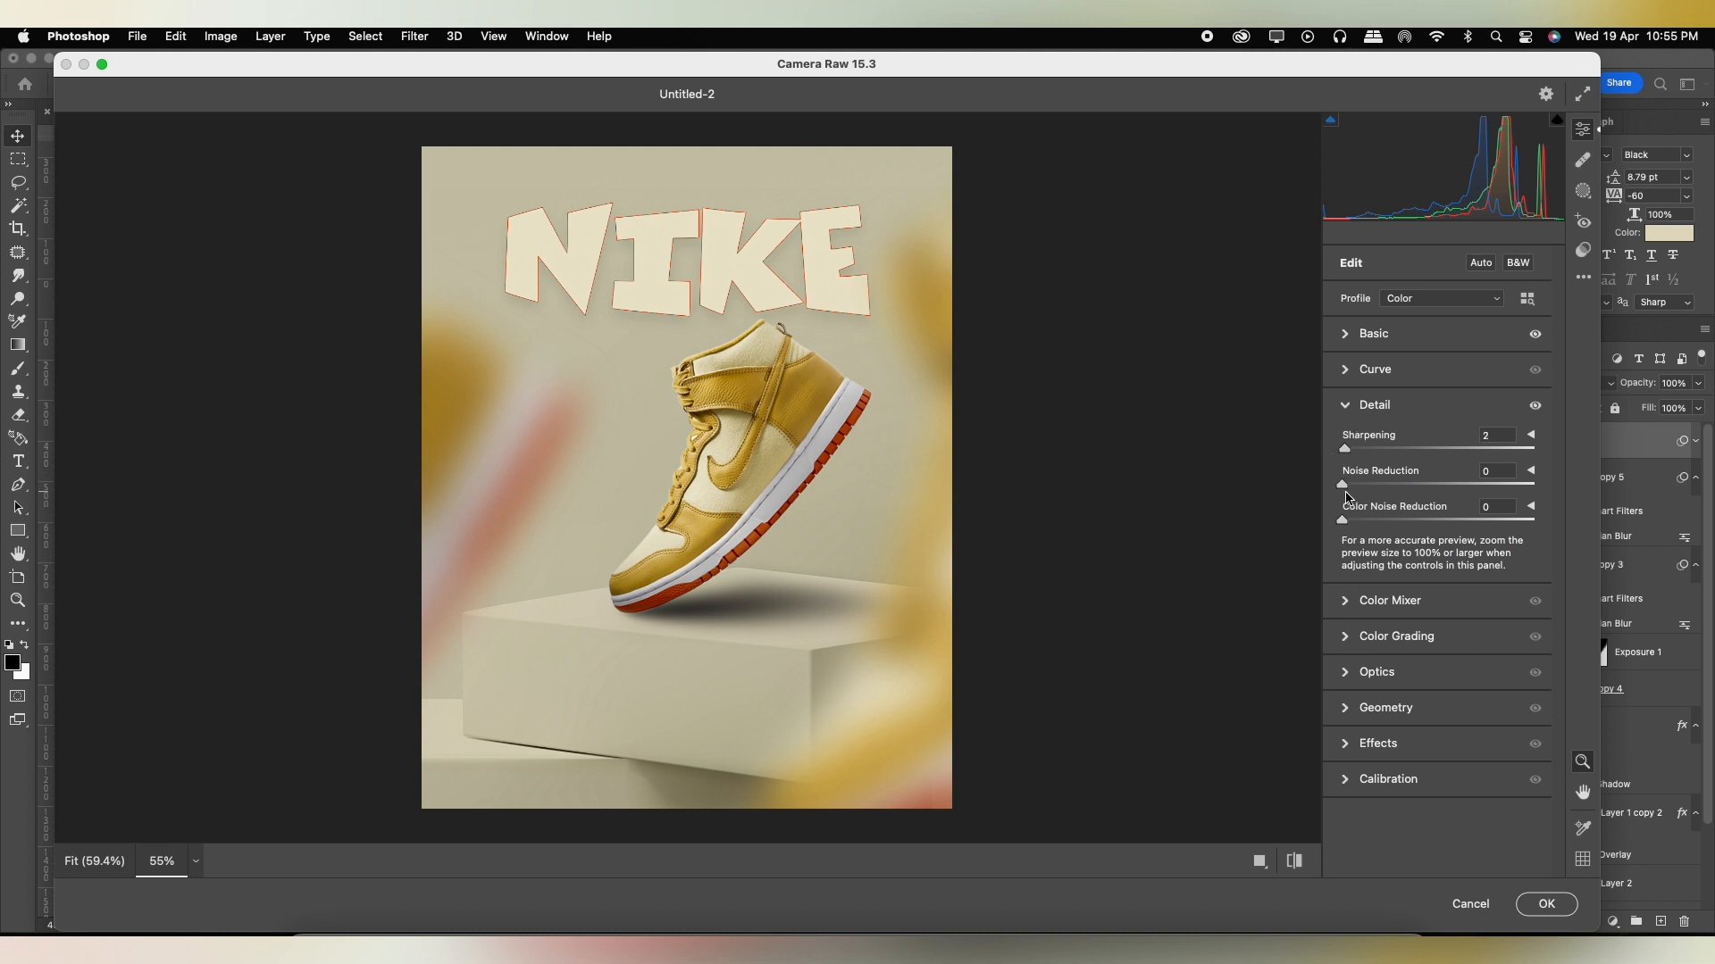
pyautogui.moveTo(1343, 485); pyautogui.dragTo(1458, 543)
pyautogui.click(1350, 599)
pyautogui.doubleClick(1457, 541)
# Color grade the shadows toward blue and the highlights toward green with H 144, S 13 and L 35, and adjust the blending.
pyautogui.click(1353, 639)
pyautogui.moveTo(1380, 628); pyautogui.dragTo(1374, 630)
pyautogui.moveTo(1379, 689); pyautogui.dragTo(1379, 690)
pyautogui.moveTo(1494, 632); pyautogui.dragTo(1489, 625)
pyautogui.moveTo(1493, 690); pyautogui.dragTo(1514, 697)
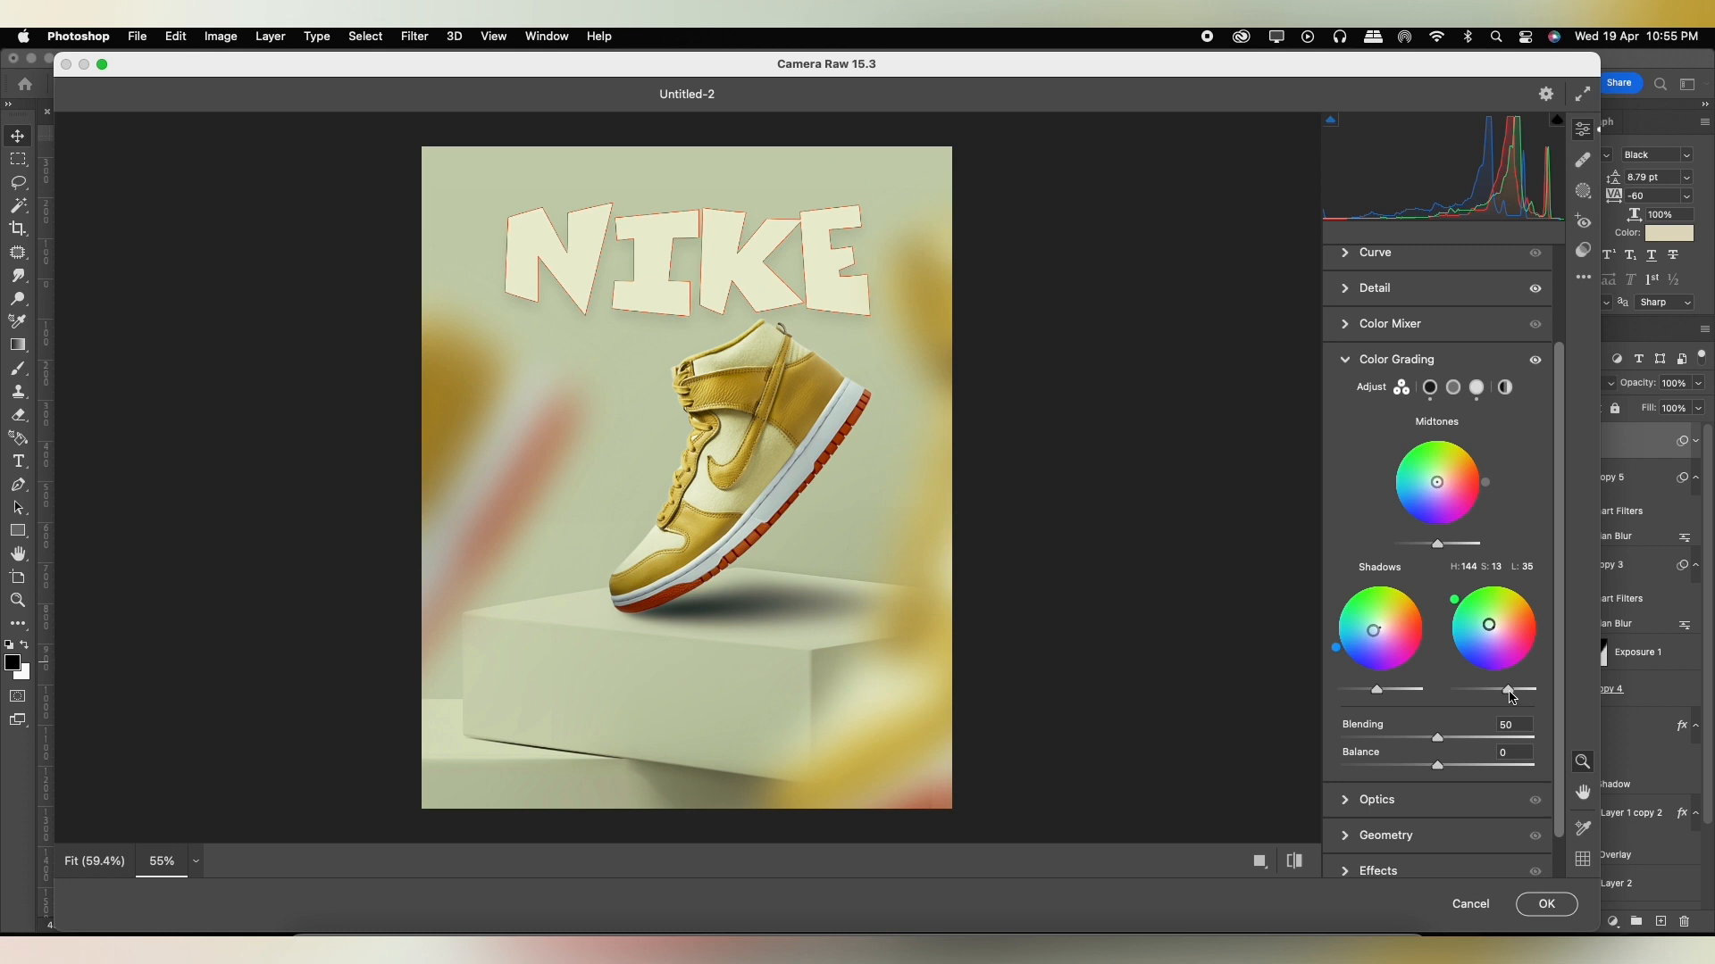
pyautogui.moveTo(1444, 741); pyautogui.dragTo(1434, 741)
# Go through the remaining Camera Raw sections and apply the filter to the stamped poster layer.
pyautogui.scroll(-1, 1566, 683)
pyautogui.moveTo(1563, 678); pyautogui.dragTo(1569, 779)
pyautogui.click(1366, 753)
pyautogui.click(1377, 706)
pyautogui.click(1547, 904)
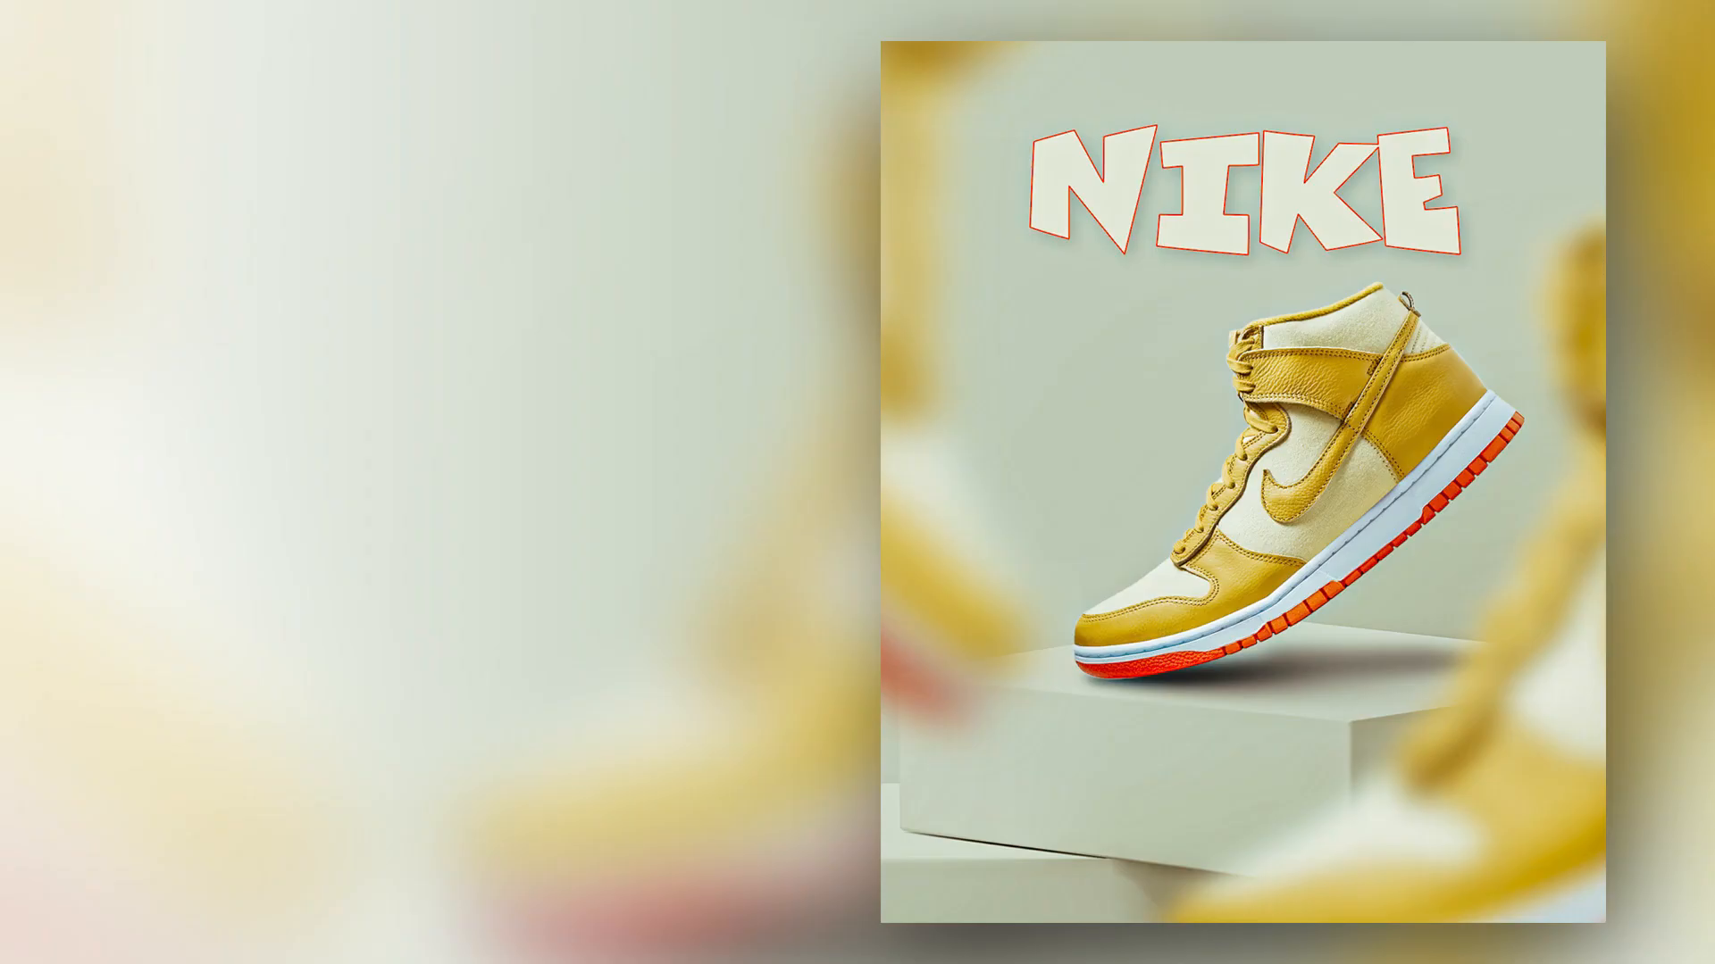